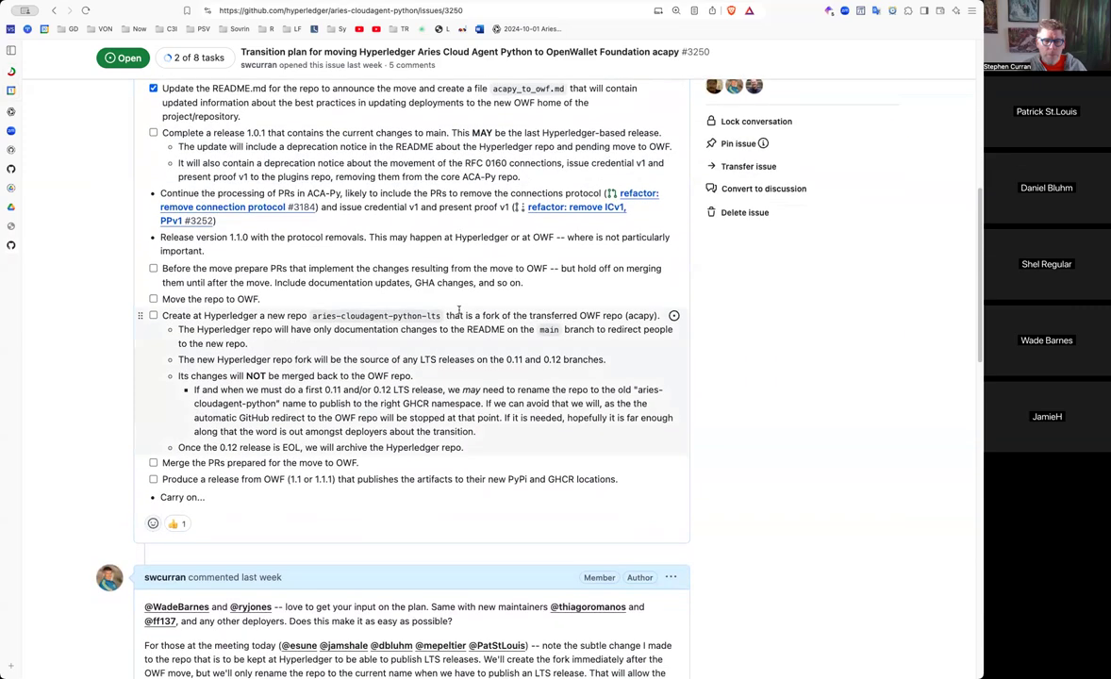
Review the transition plan issue #3250 from its task list back up to its goals and decisions
scroll(459, 311, "up", 1)
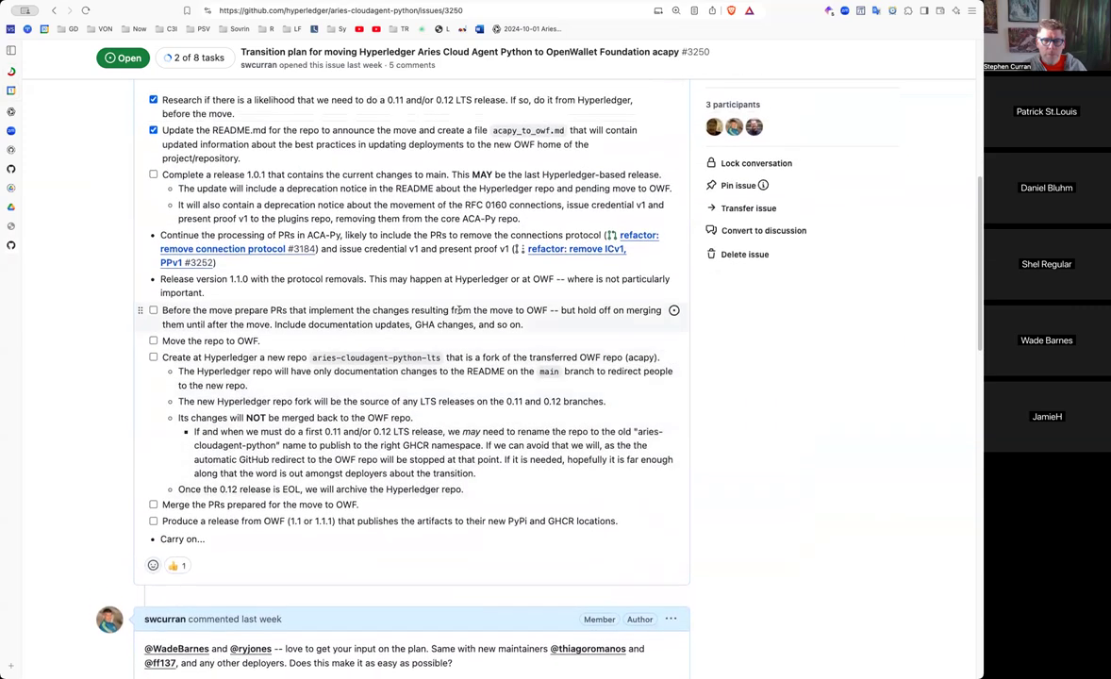
scroll(459, 311, "up", 4)
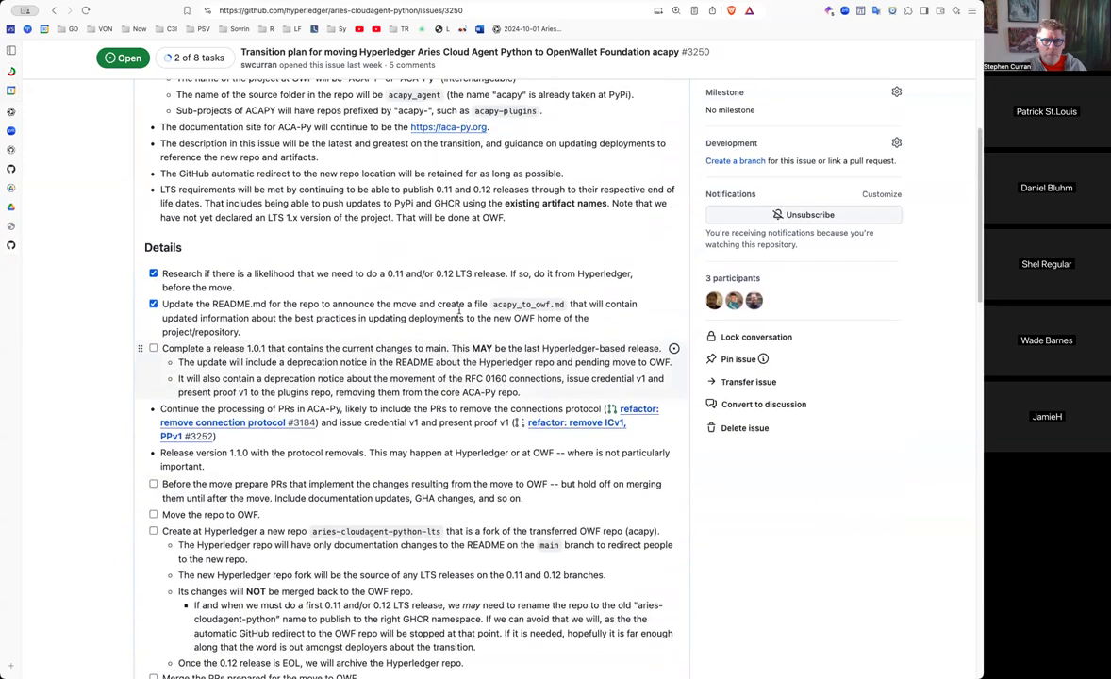
scroll(460, 311, "up", 6)
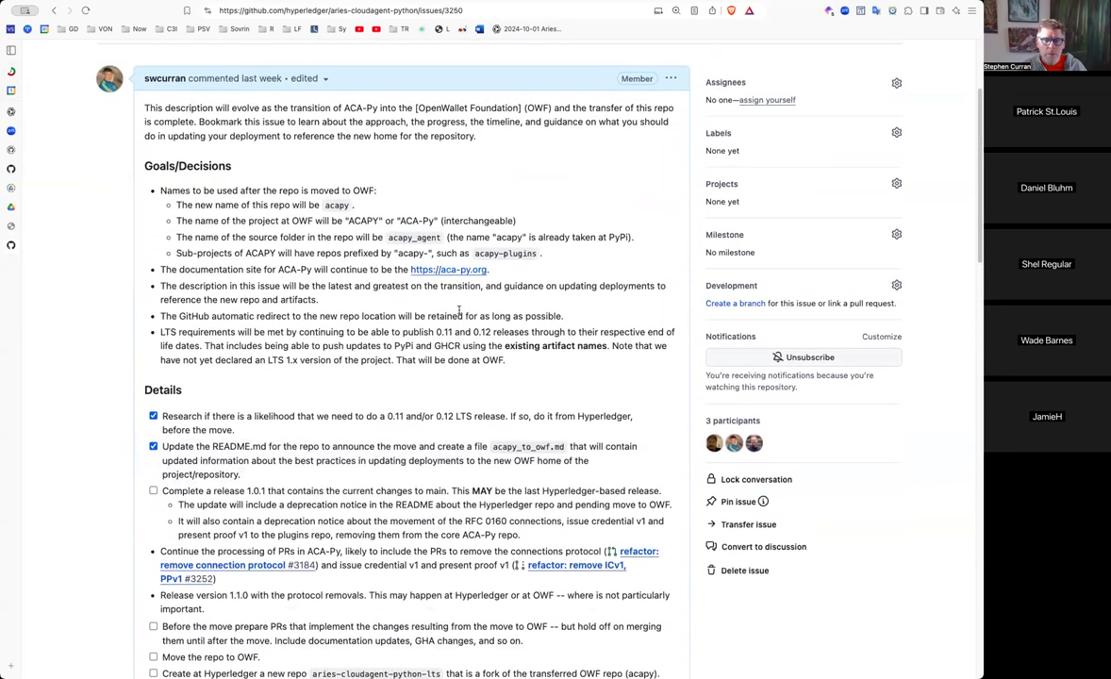
scroll(459, 310, "up", 2)
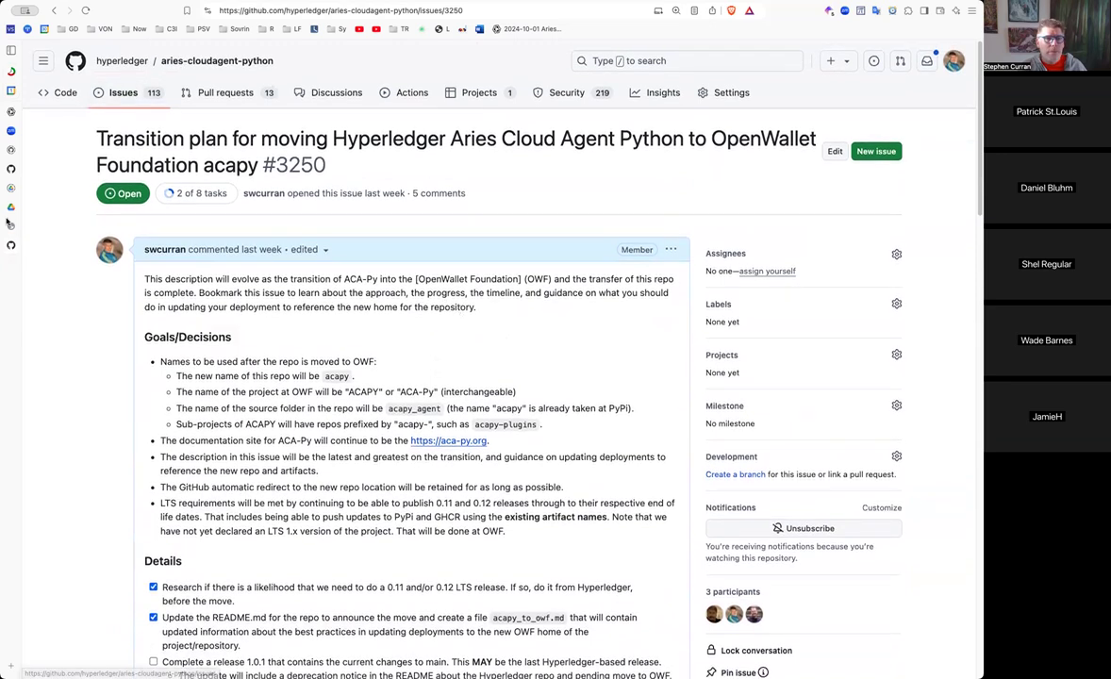
Check the issue tab's browsing history for the community meeting agenda page
mouse_move(17, 142)
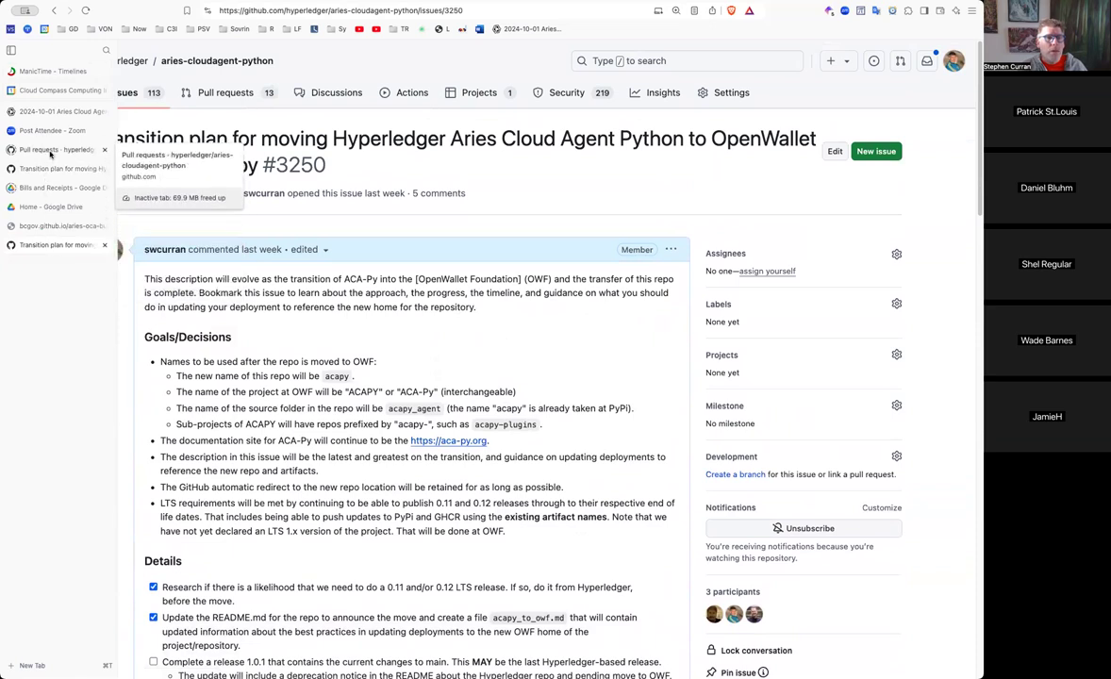
right_click(53, 10)
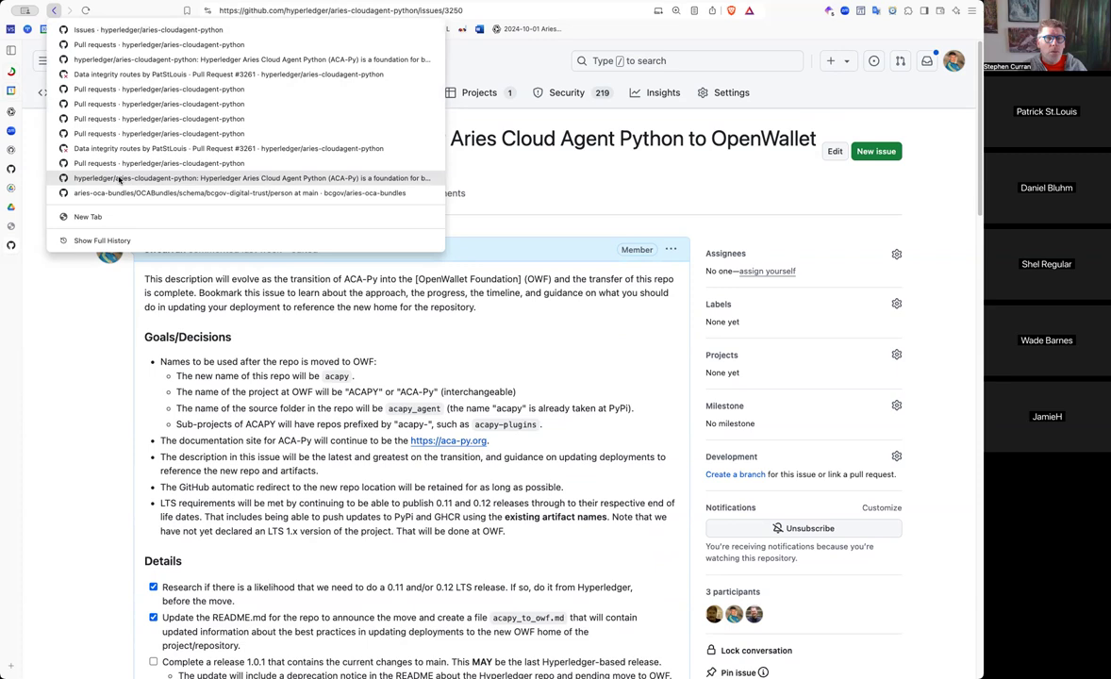
left_click(51, 311)
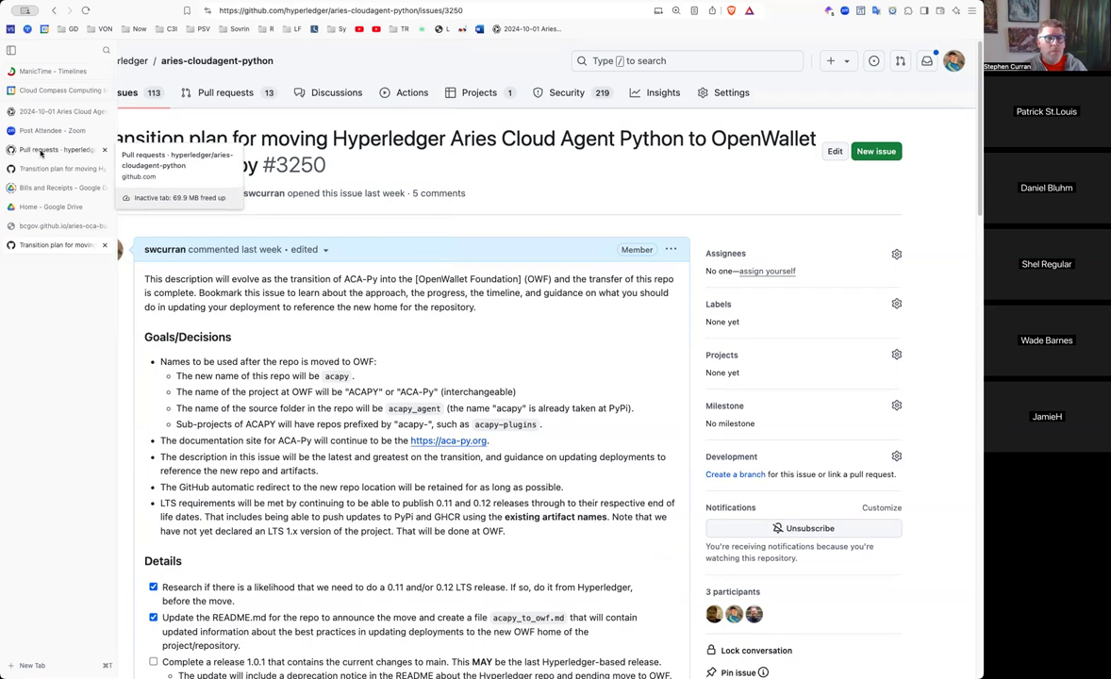
Switch to the pull requests tab and go back through its history to look for the meeting agenda page
left_click(41, 152)
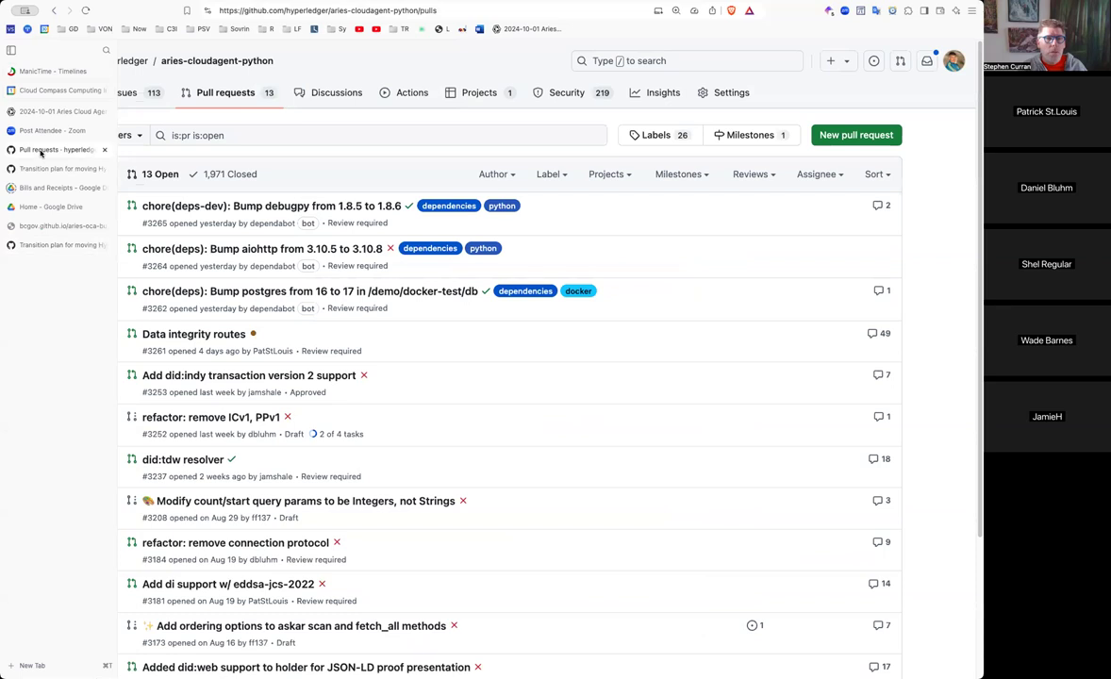
left_click(55, 11)
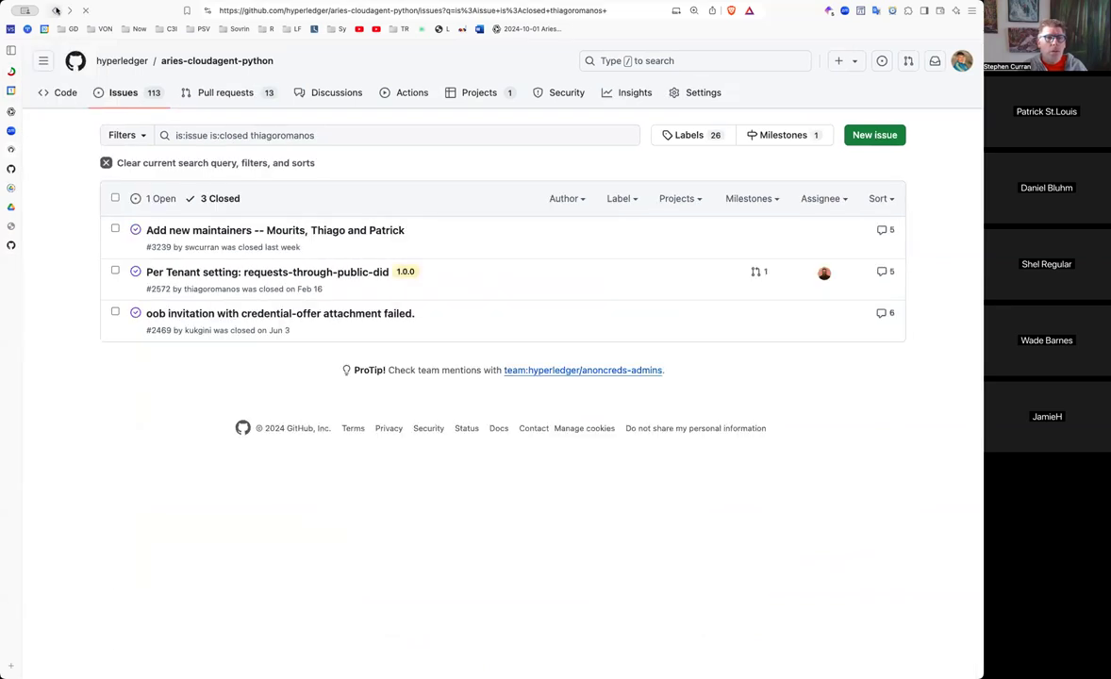
left_click(54, 10)
left_click(54, 11)
right_click(54, 10)
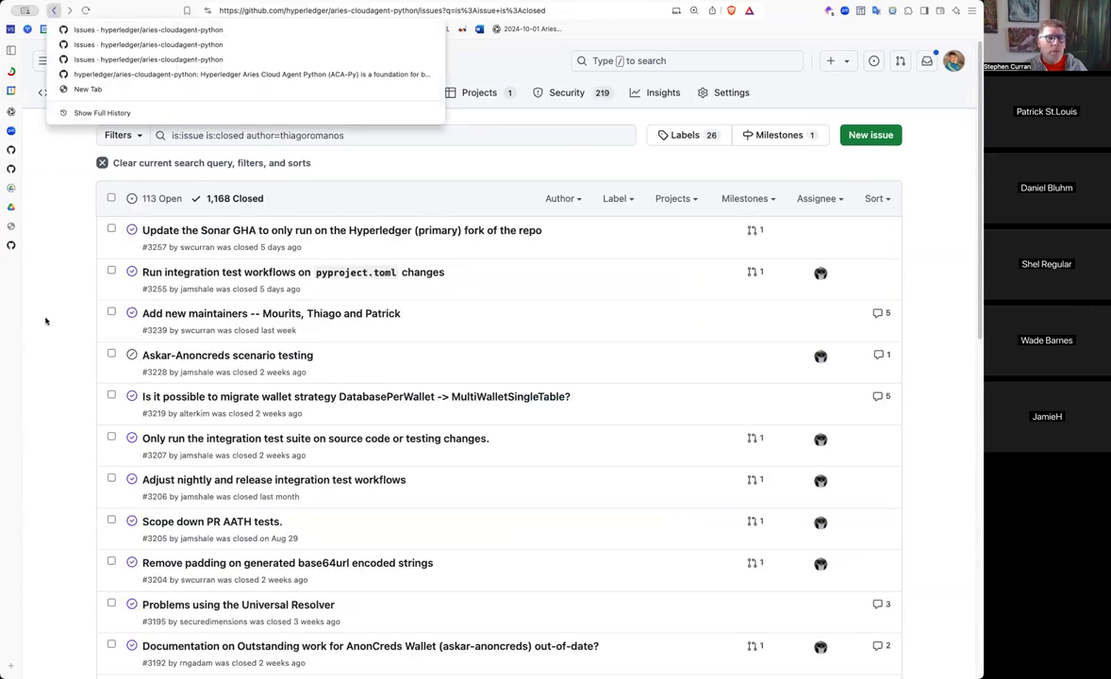
mouse_move(15, 235)
left_click(3, 404)
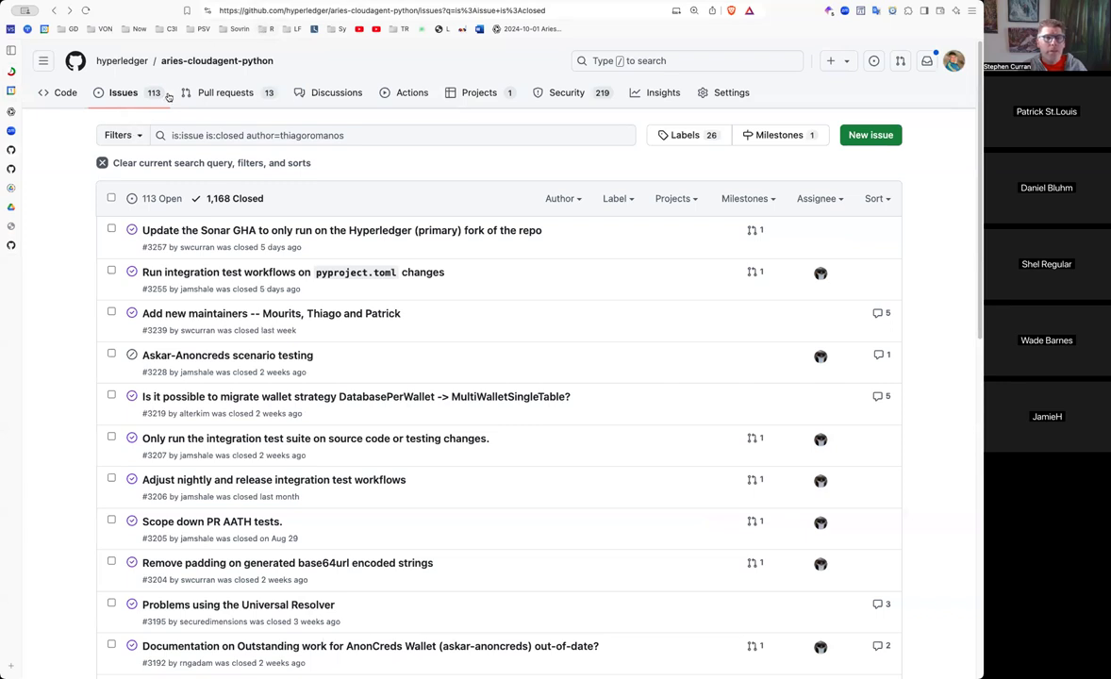
left_click(261, 11)
type("atala")
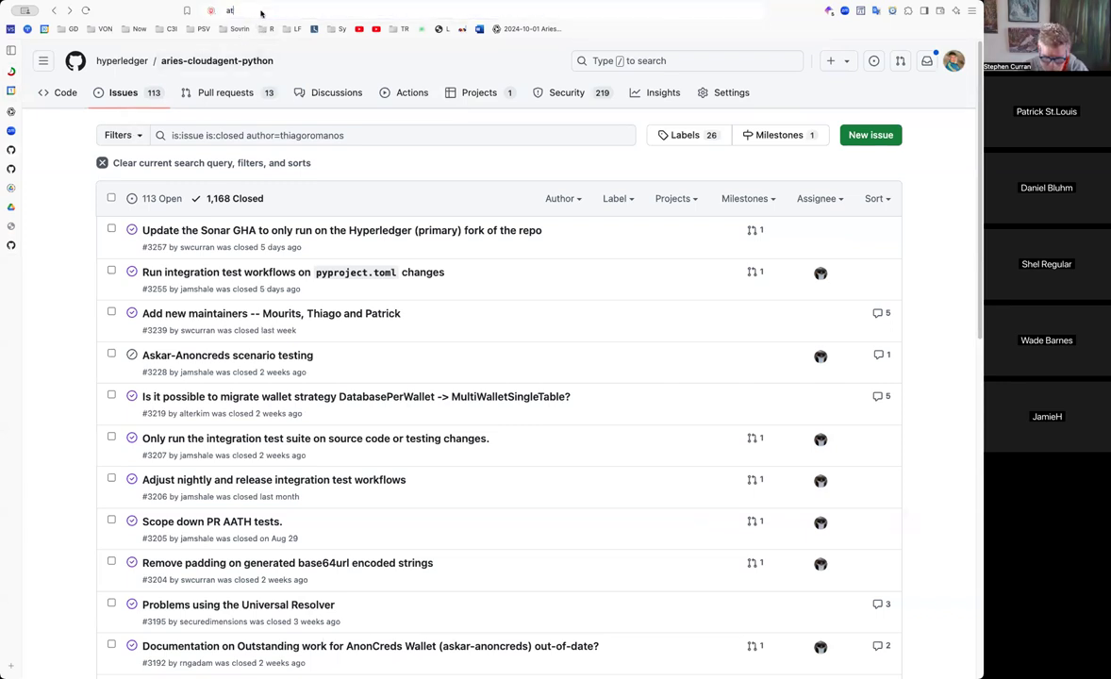
key("BackSpace")
key("BackSpace")
key("BackSpace")
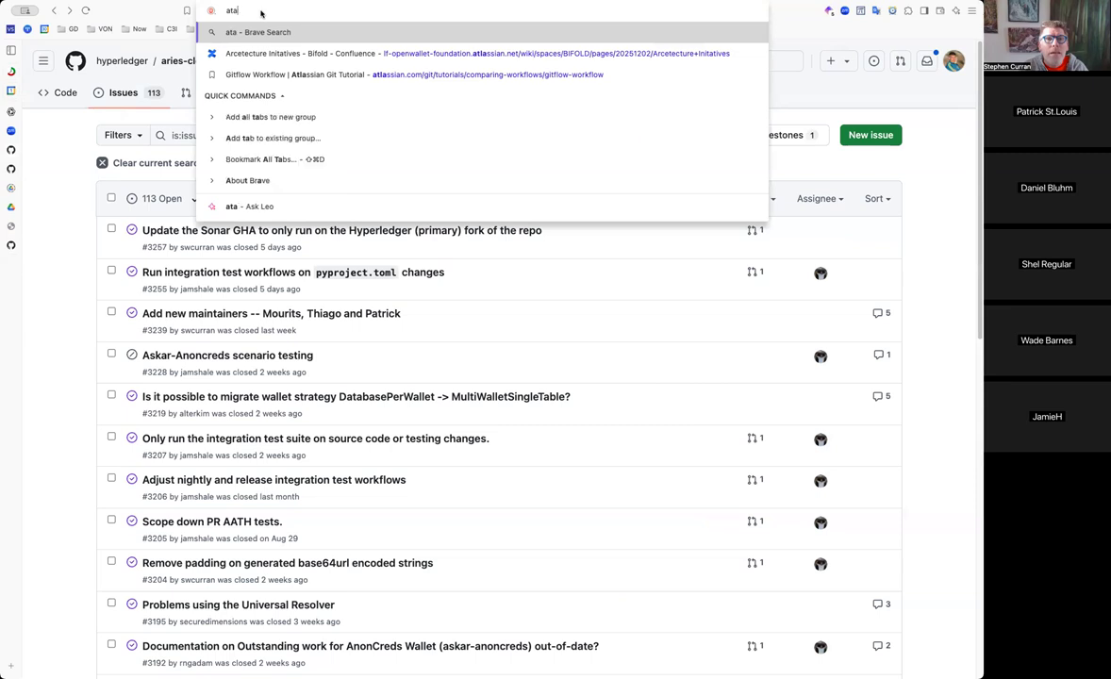
type("la")
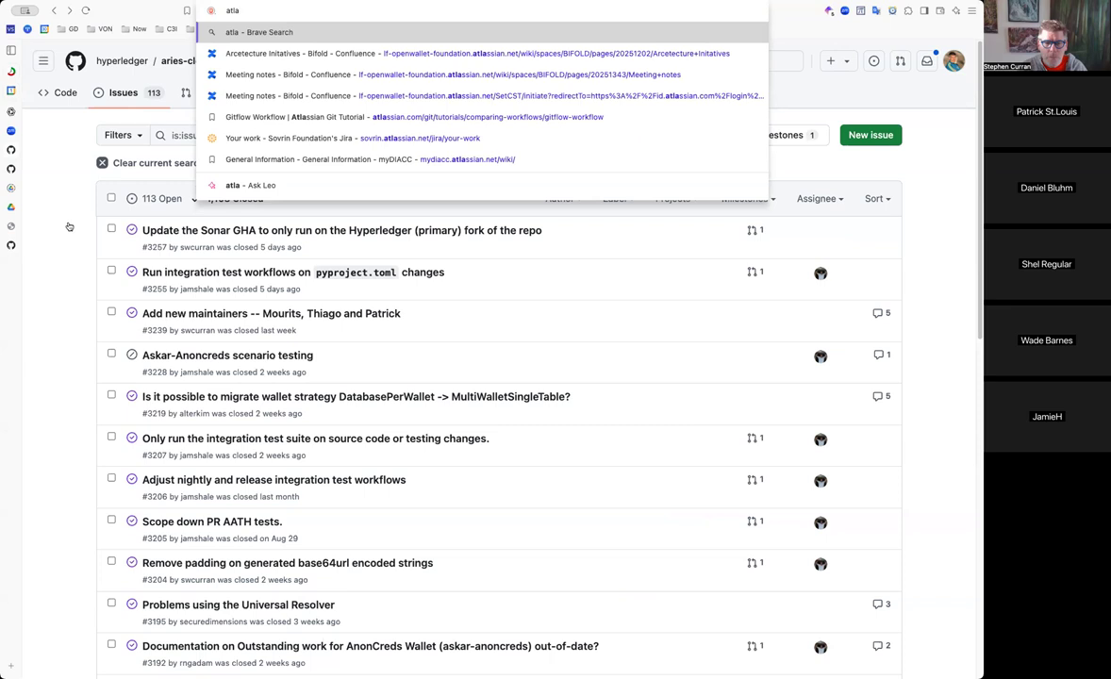
key("Escape")
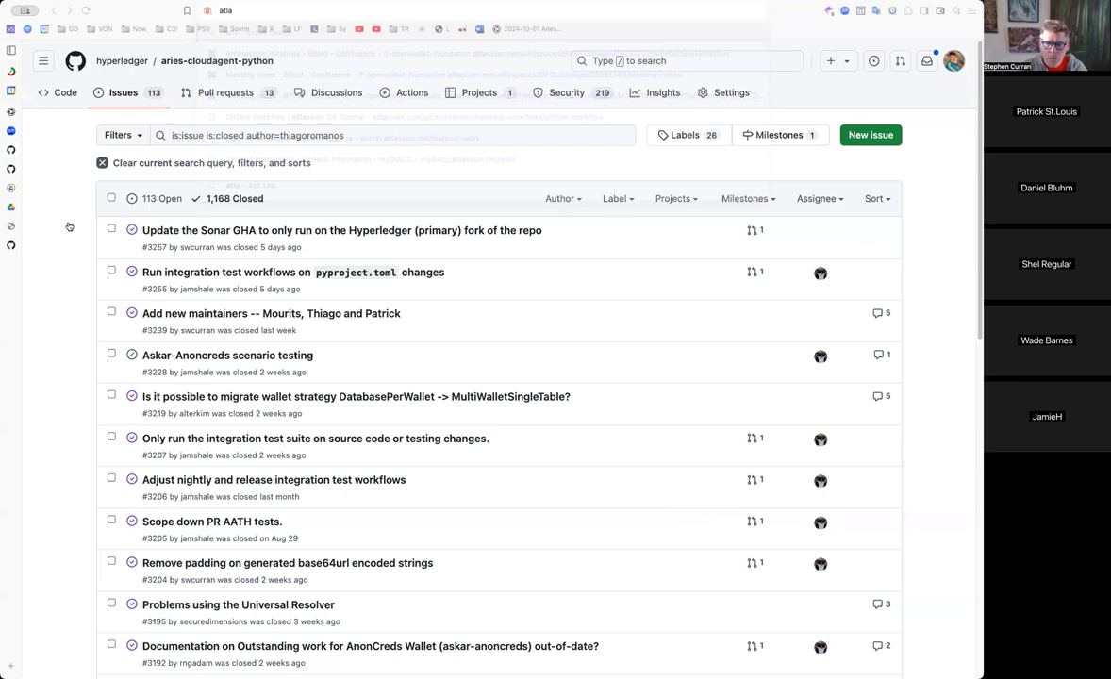
Open the 2024-10-01 Aries Cloud Agent - Python Users Group Community Meeting page in Confluence and accept only the necessary cookies
left_click(237, 10)
key("Return")
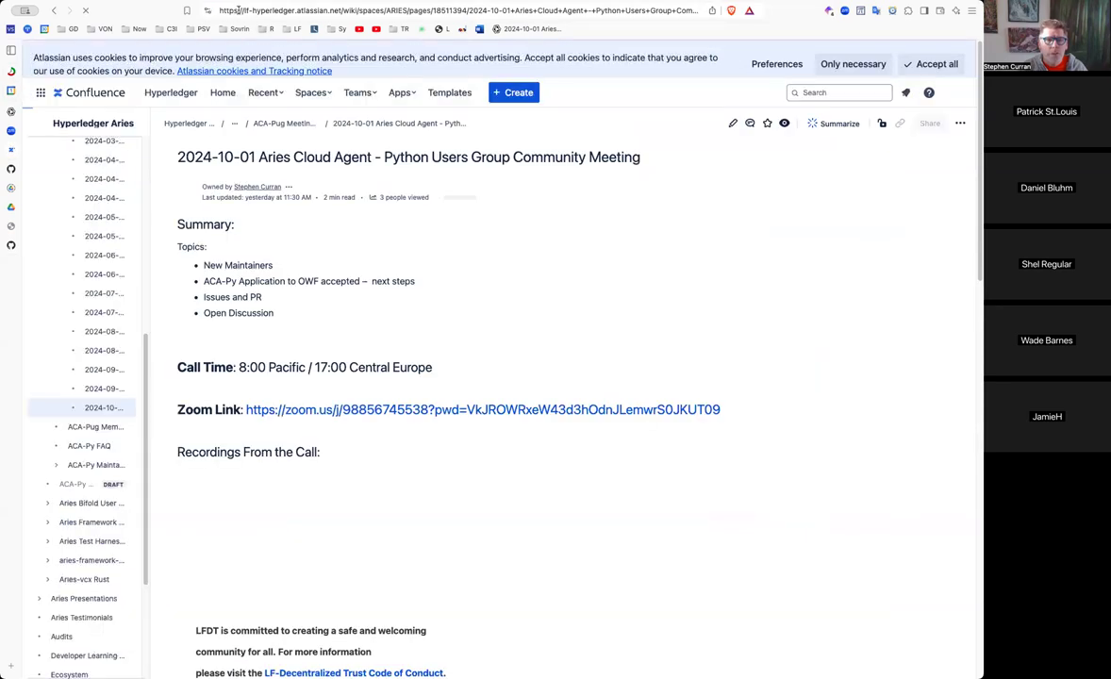
scroll(275, 260, "down", 5)
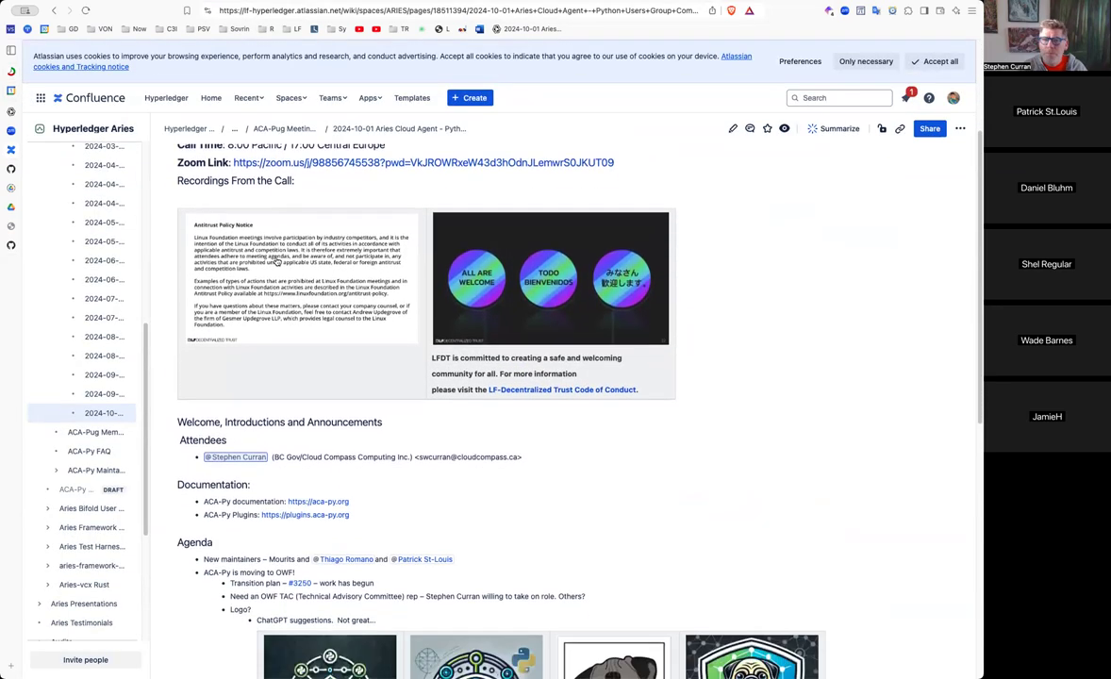
scroll(277, 261, "down", 1)
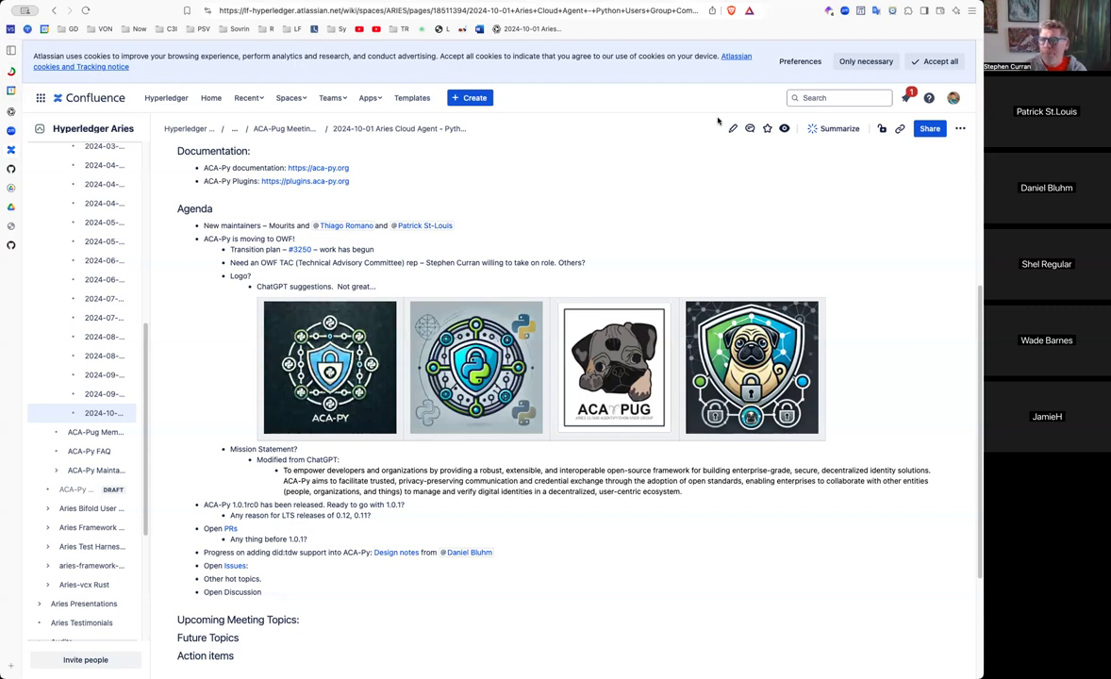
left_click(863, 62)
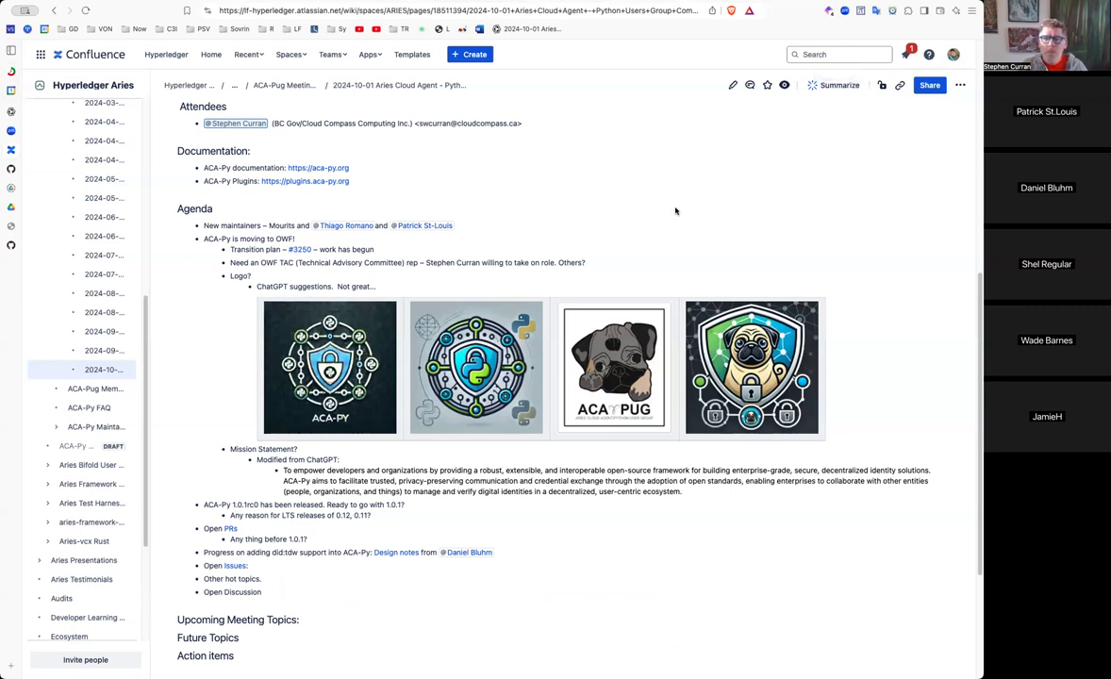
View the Aries logo on the Hyperledger Aries space overview and return to the 2024-10-01 meeting page
scroll(597, 262, "down", 4)
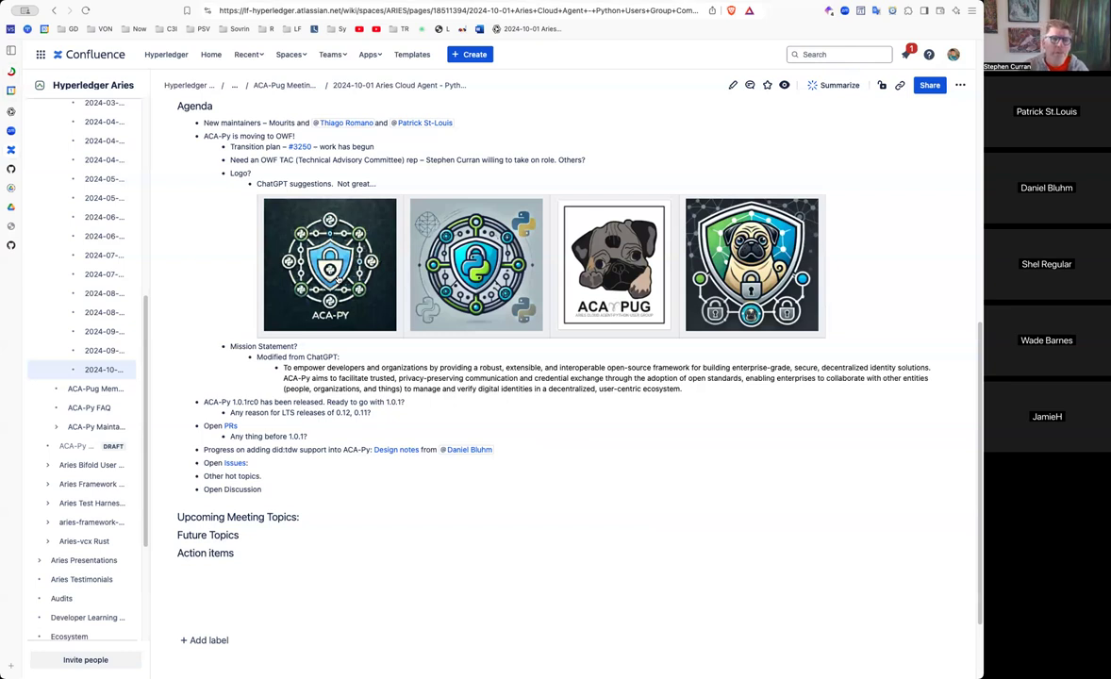
scroll(328, 279, "up", 1)
scroll(328, 279, "up", 10)
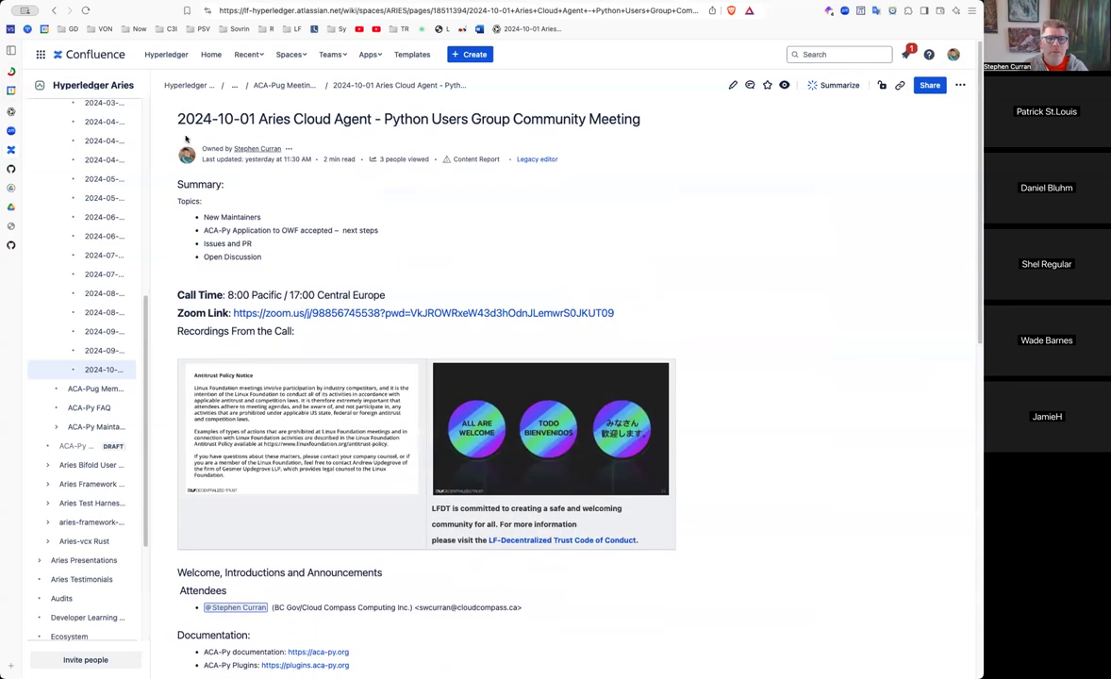
left_click(95, 86)
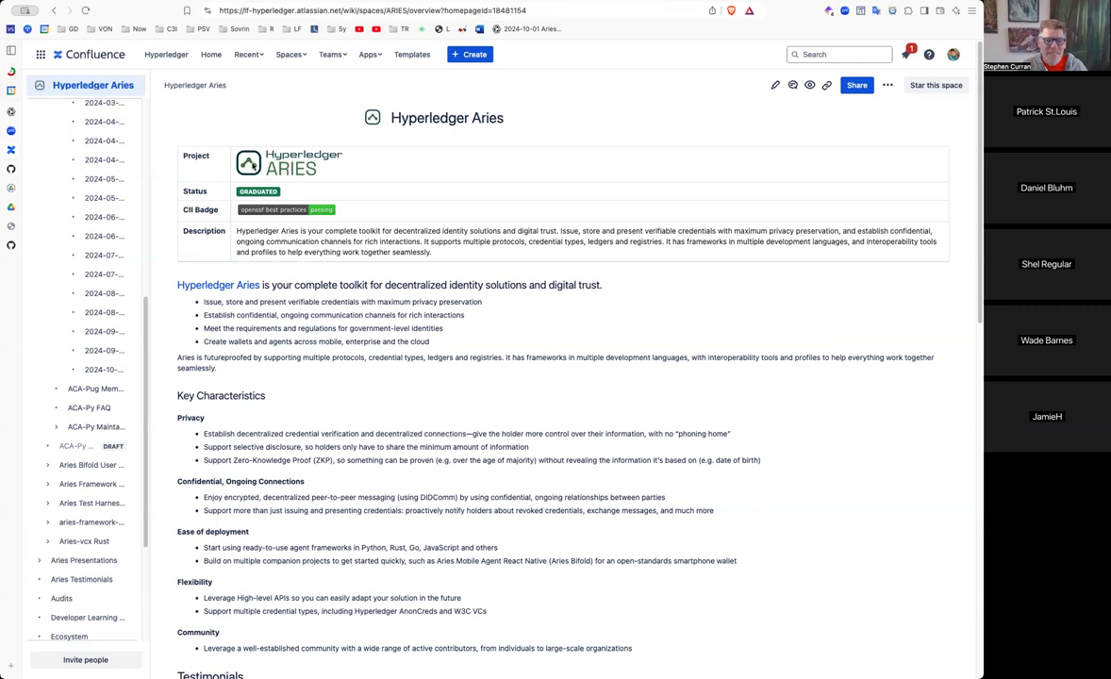
scroll(337, 252, "down", 5)
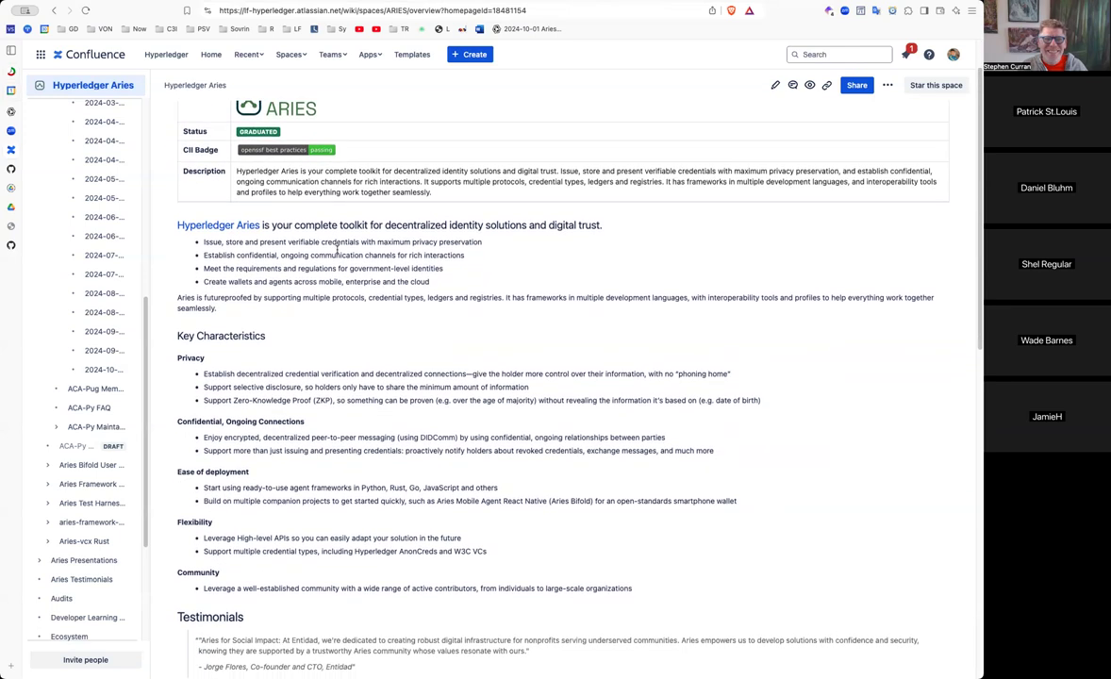
scroll(338, 252, "up", 1)
left_click(54, 10)
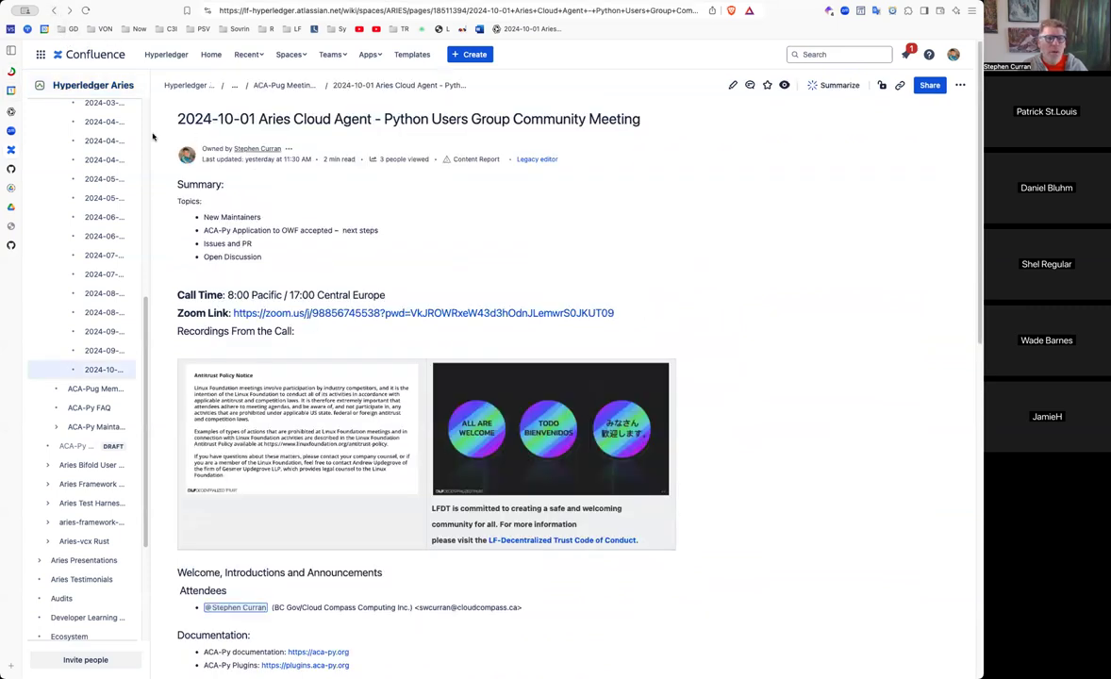
Open the 2024-07-09 and 2024-01-09 community meeting pages to compare the Aries logos in their recordings
left_click(113, 255)
left_click(89, 255)
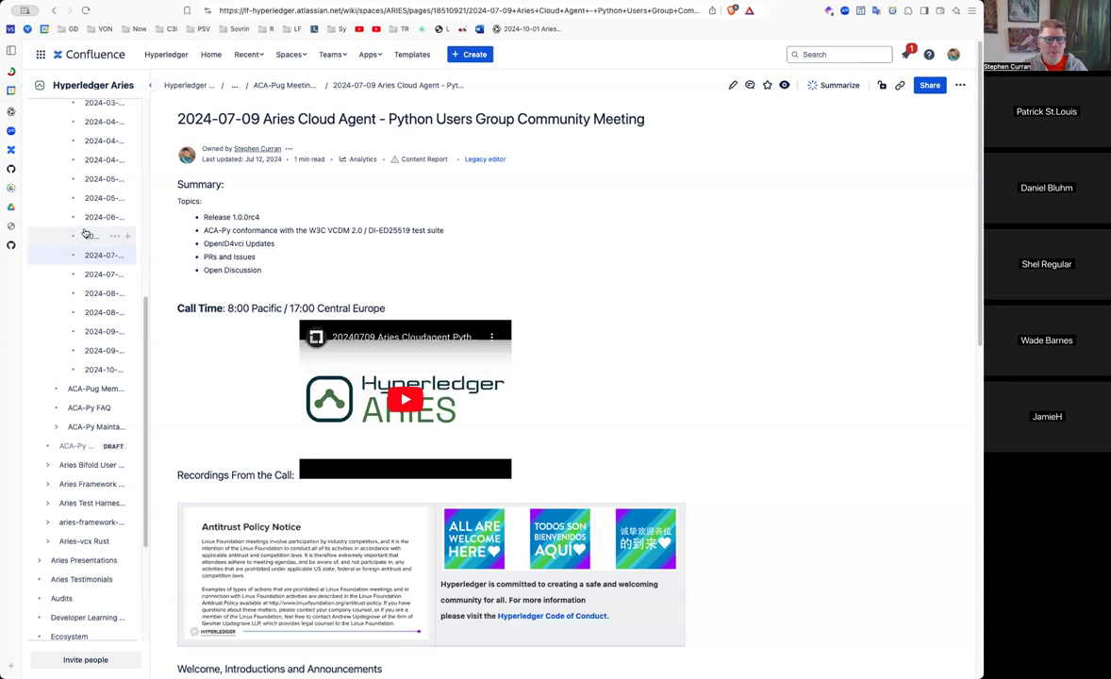
scroll(109, 166, "up", 5)
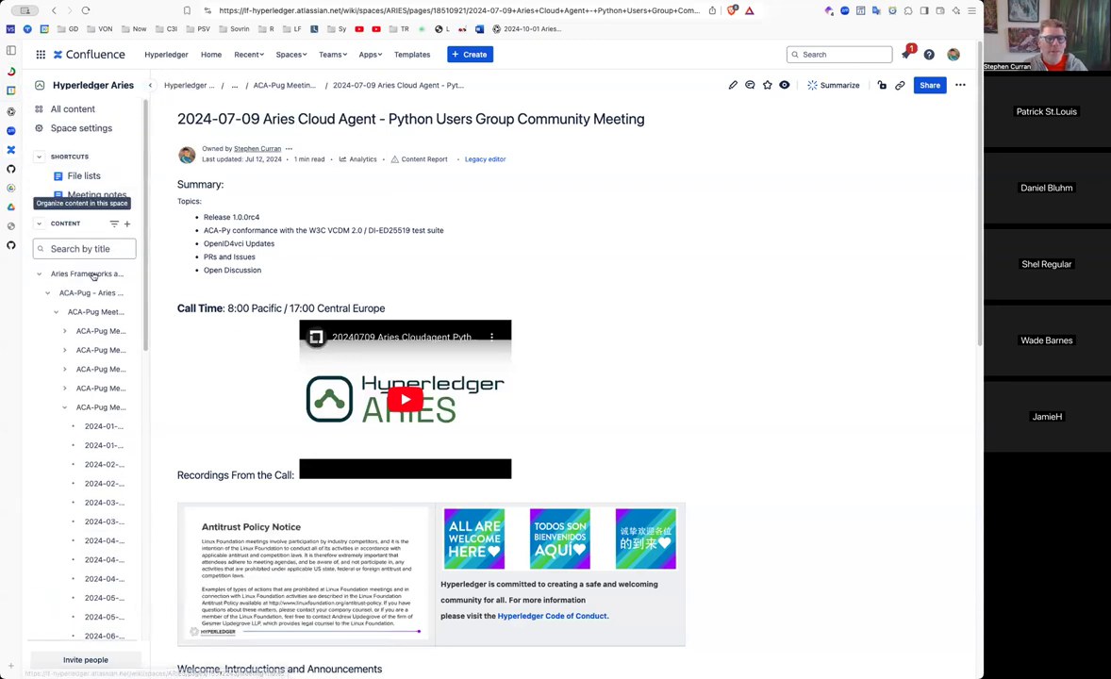
left_click(93, 426)
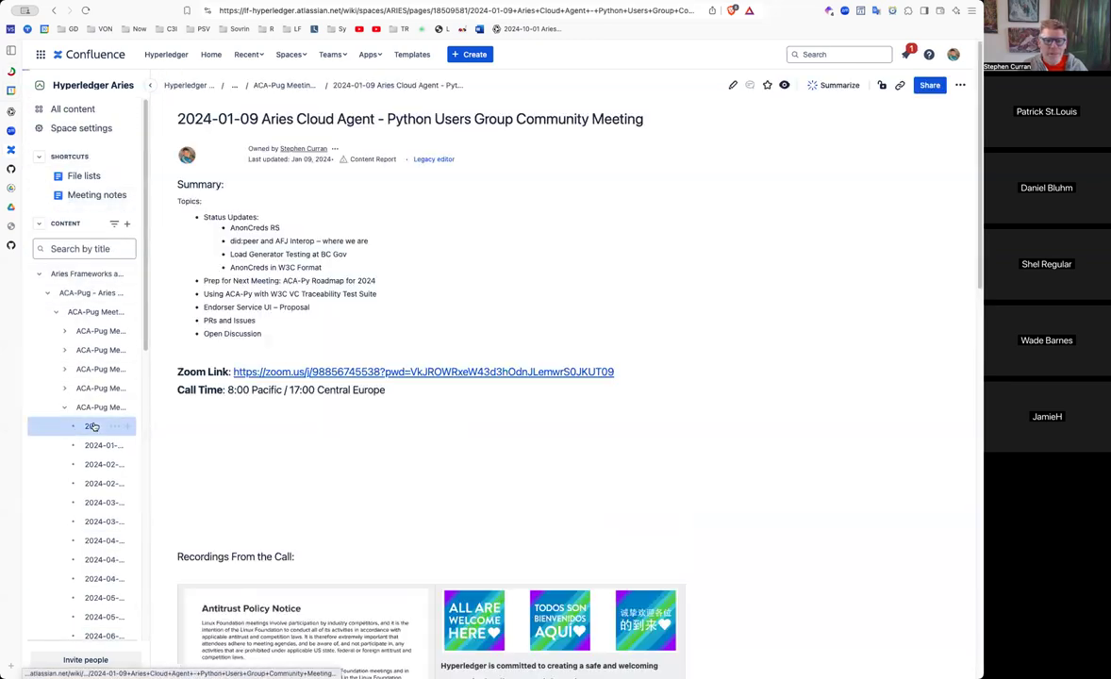
scroll(345, 271, "down", 1)
scroll(341, 272, "down", 3)
scroll(338, 273, "up", 4)
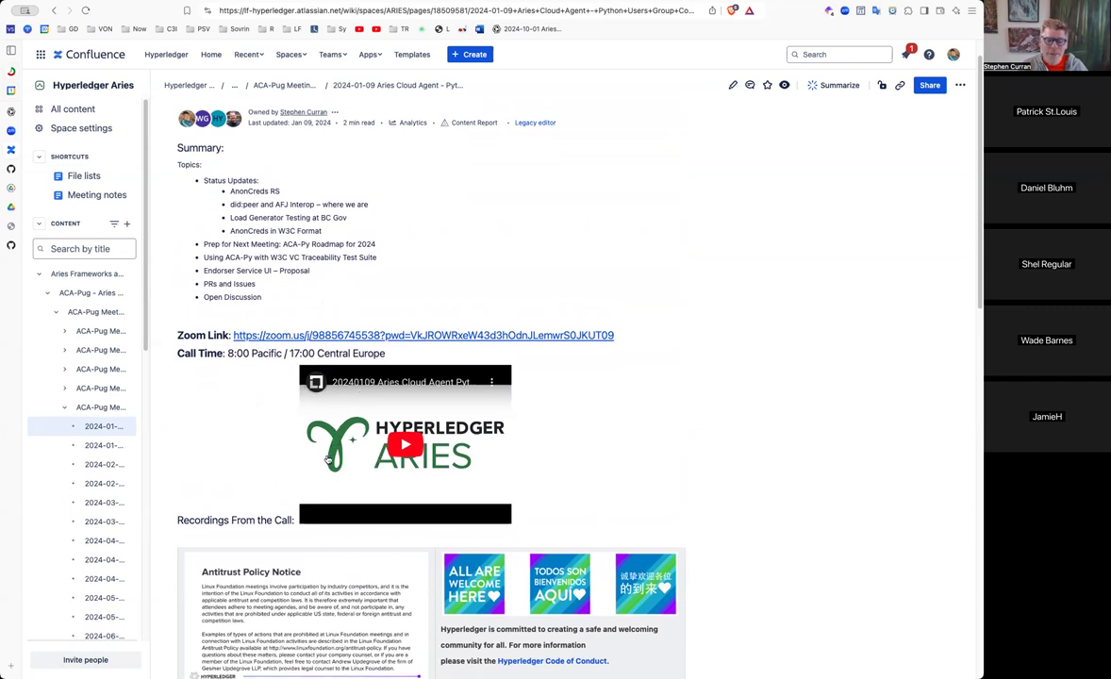
Reopen the 2024-10-01 community meeting page and view the logo suggestions and mission statement in its agenda
mouse_move(92, 340)
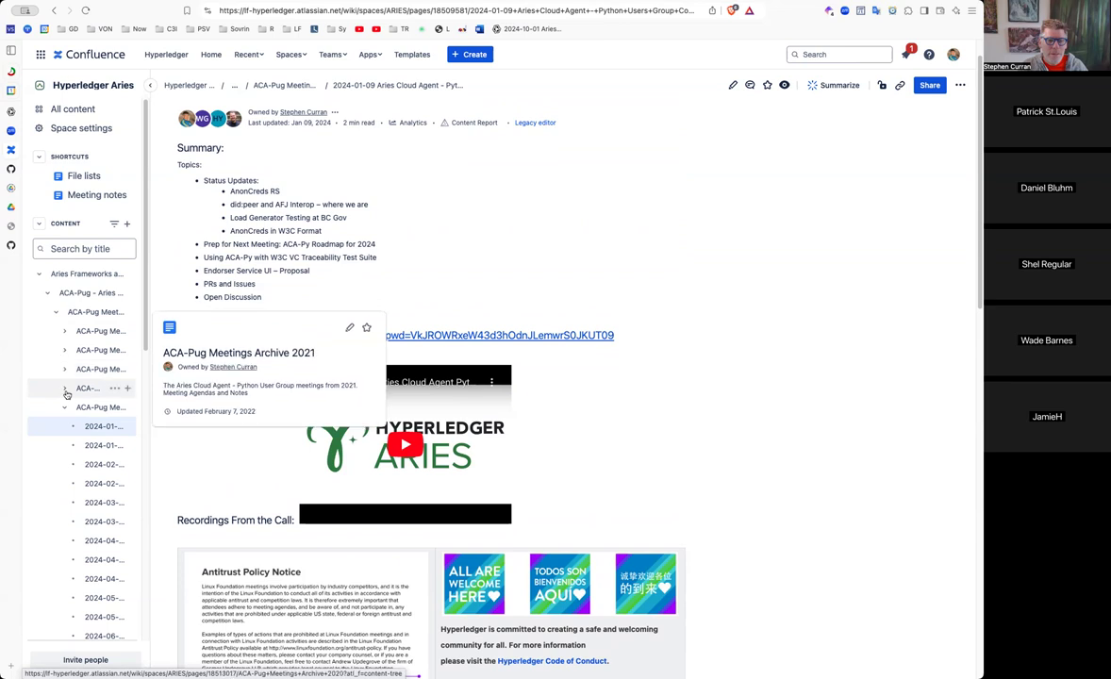
mouse_move(68, 403)
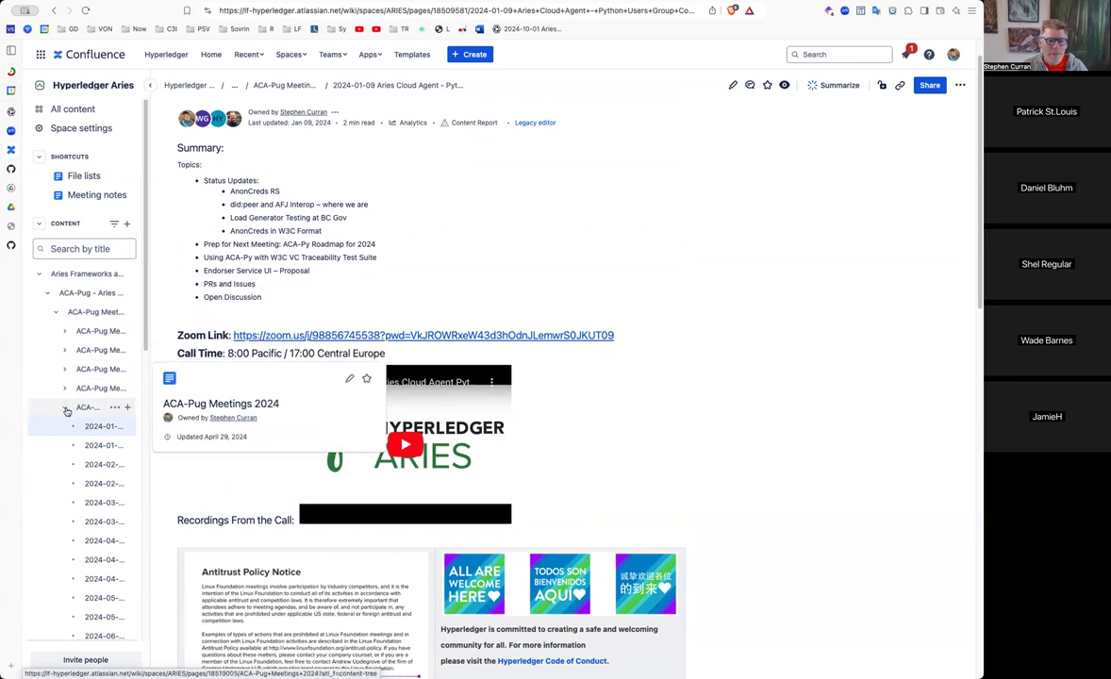
scroll(96, 472, "down", 3)
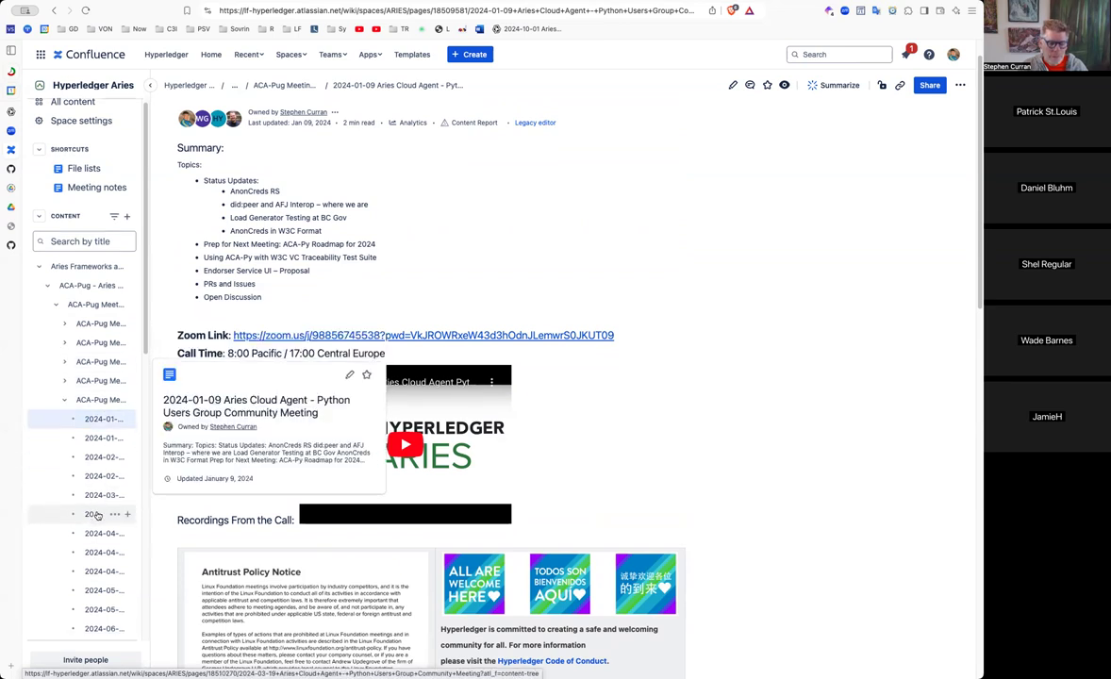
scroll(97, 518, "down", 2)
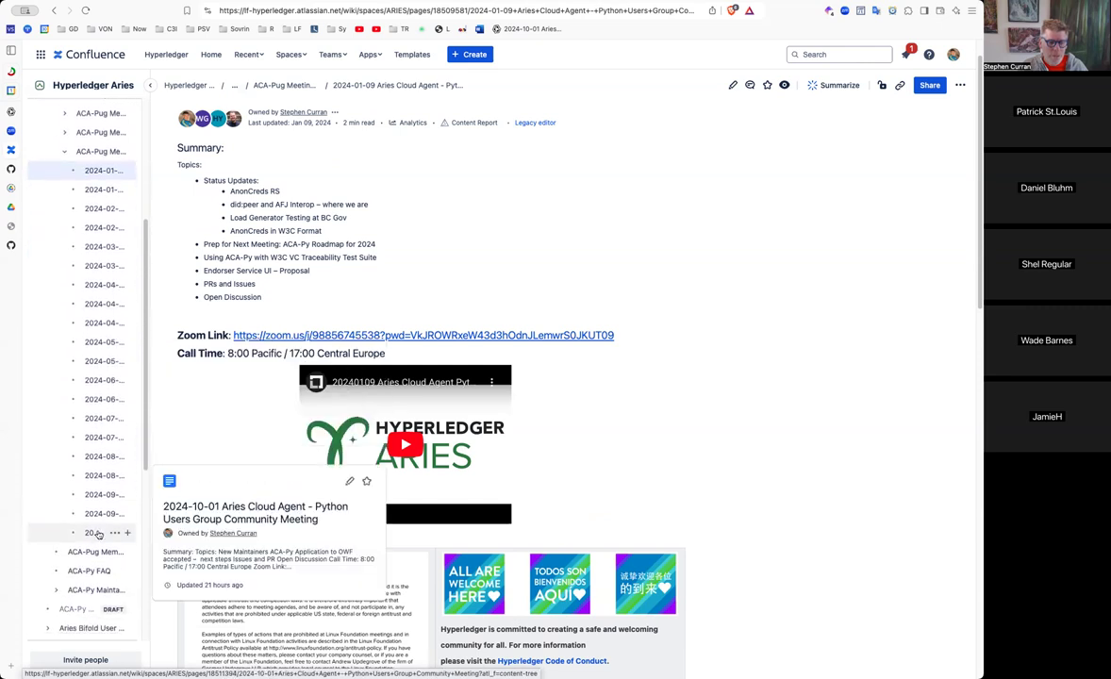
left_click(97, 535)
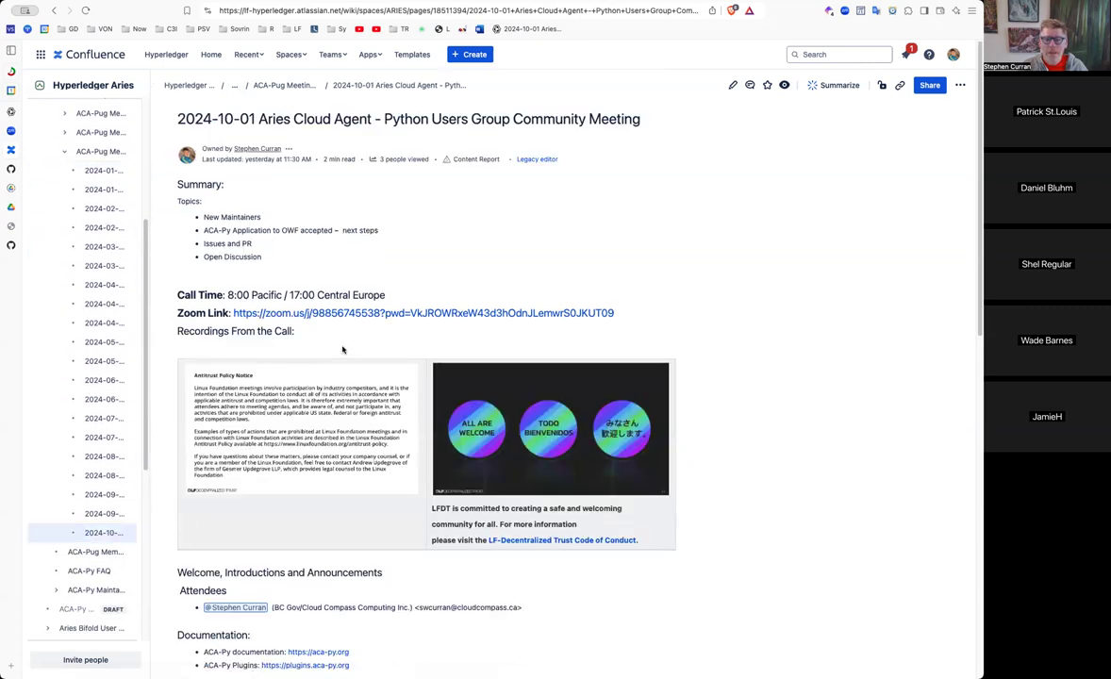
scroll(342, 350, "down", 3)
scroll(342, 349, "down", 5)
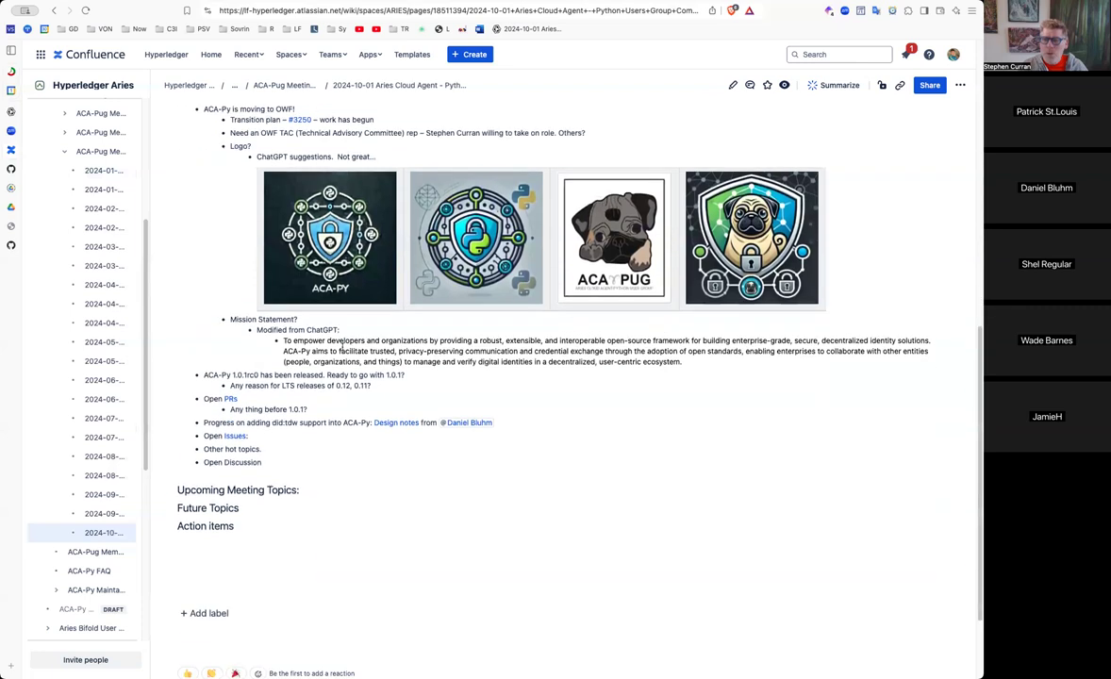
scroll(342, 349, "down", 1)
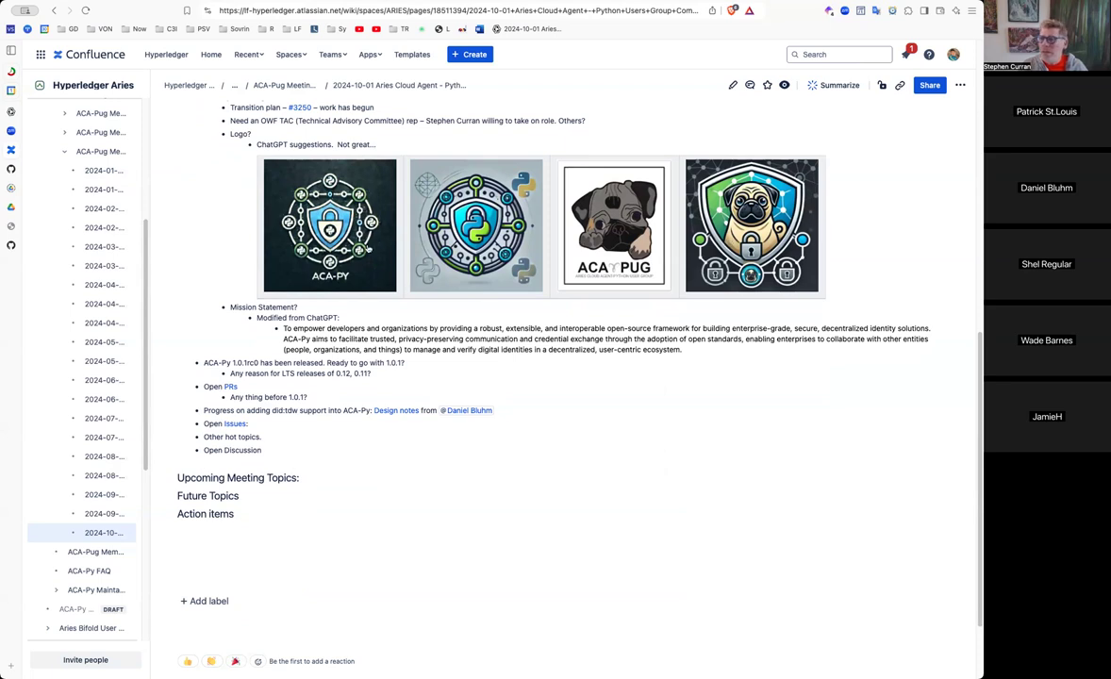
Review the agenda's logo suggestions, mission statement, release and PR items, along with the summary and notices heading the meeting page
scroll(349, 247, "up", 1)
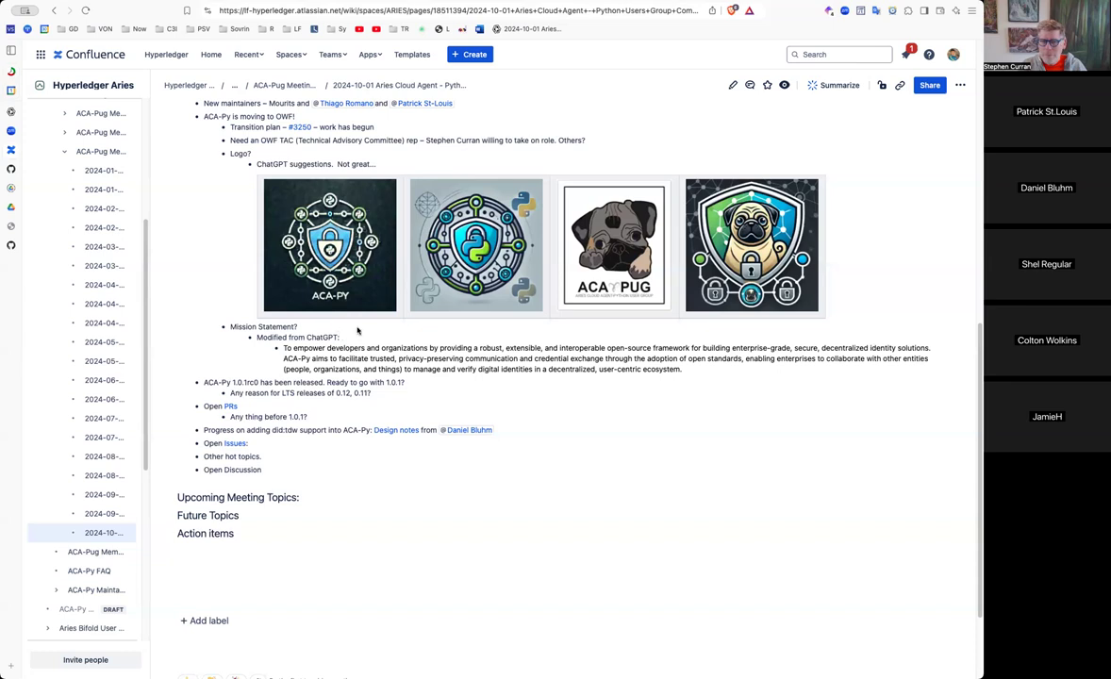
scroll(357, 330, "down", 1)
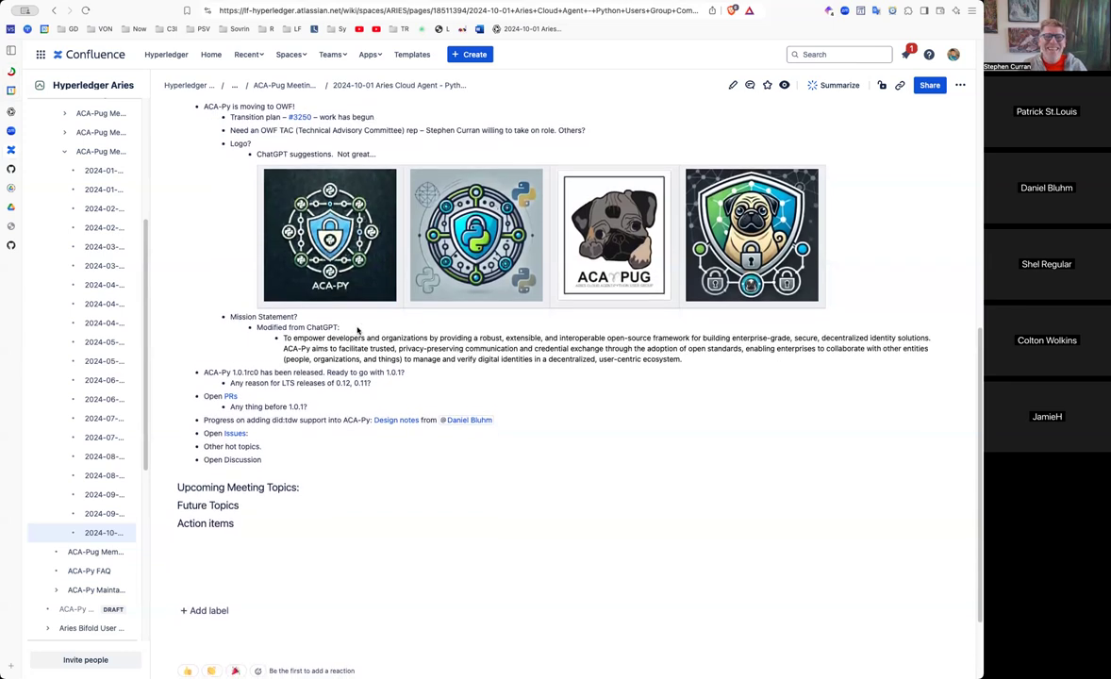
scroll(357, 330, "down", 3)
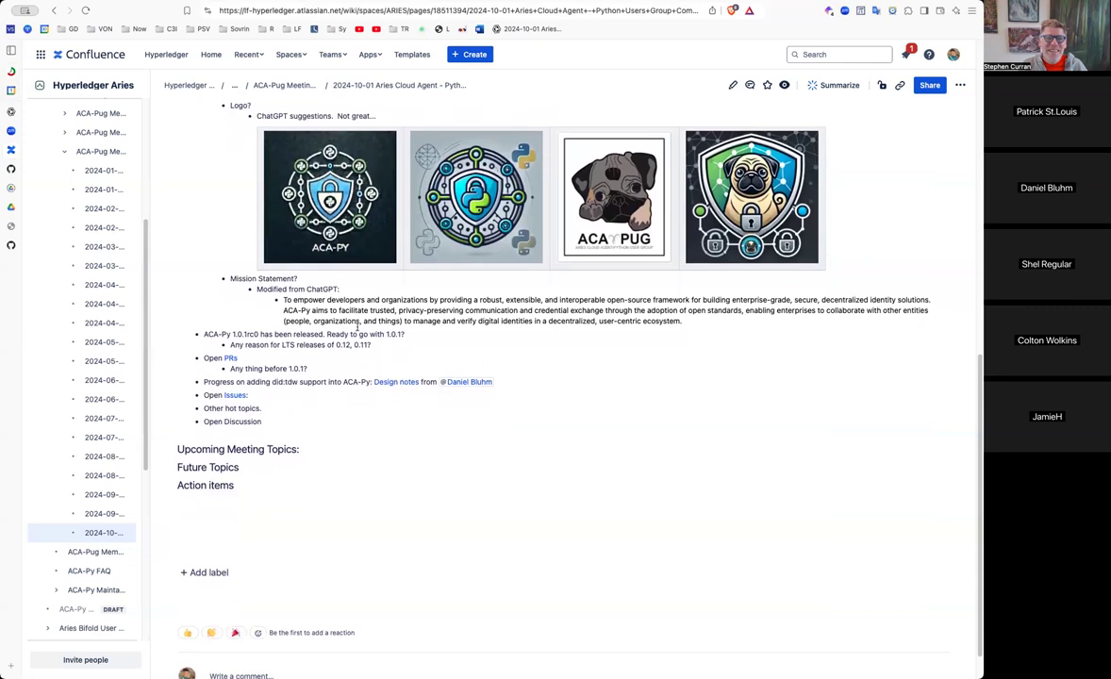
scroll(357, 327, "down", 5)
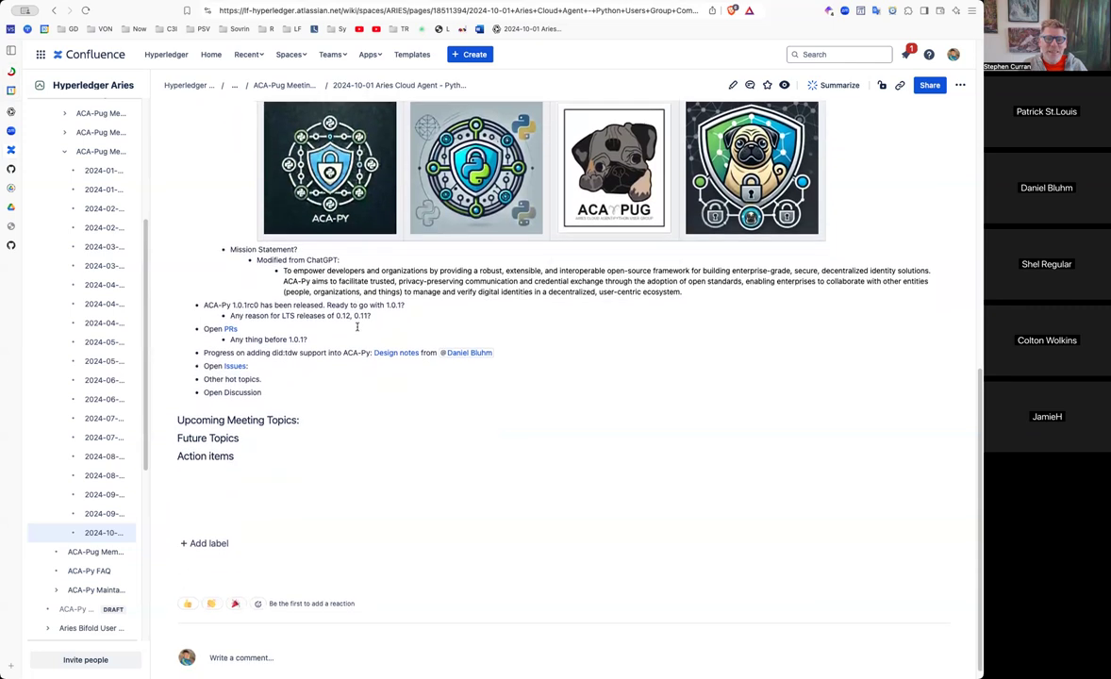
scroll(358, 327, "up", 5)
scroll(357, 326, "up", 2)
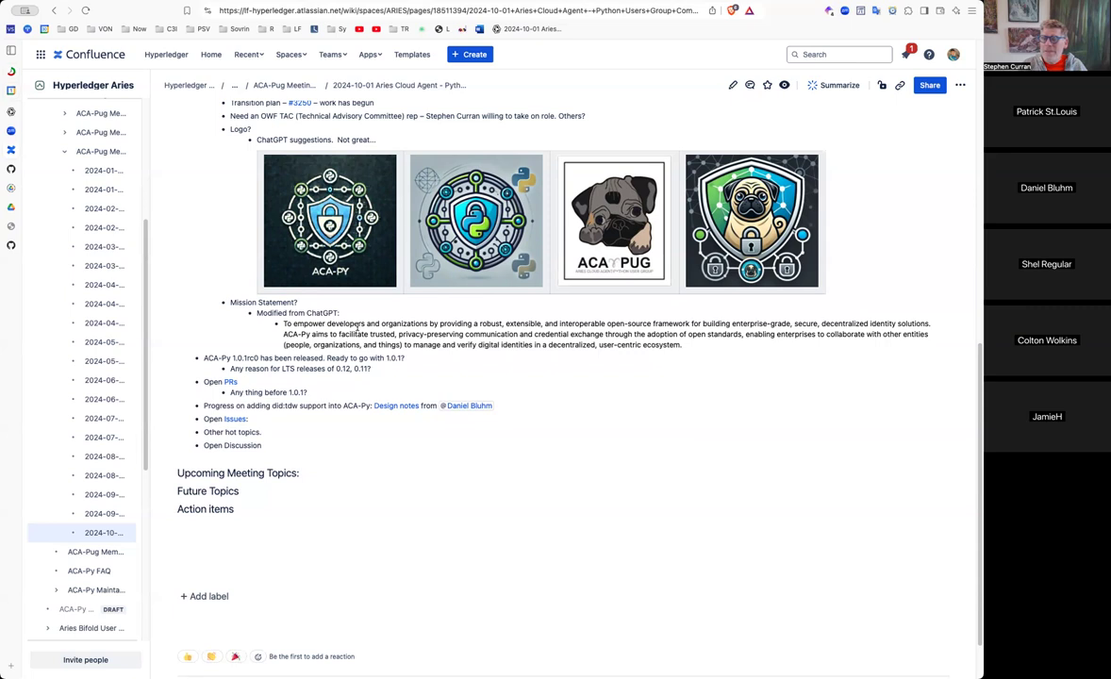
scroll(322, 397, "down", 1)
scroll(324, 399, "up", 1)
scroll(325, 399, "down", 1)
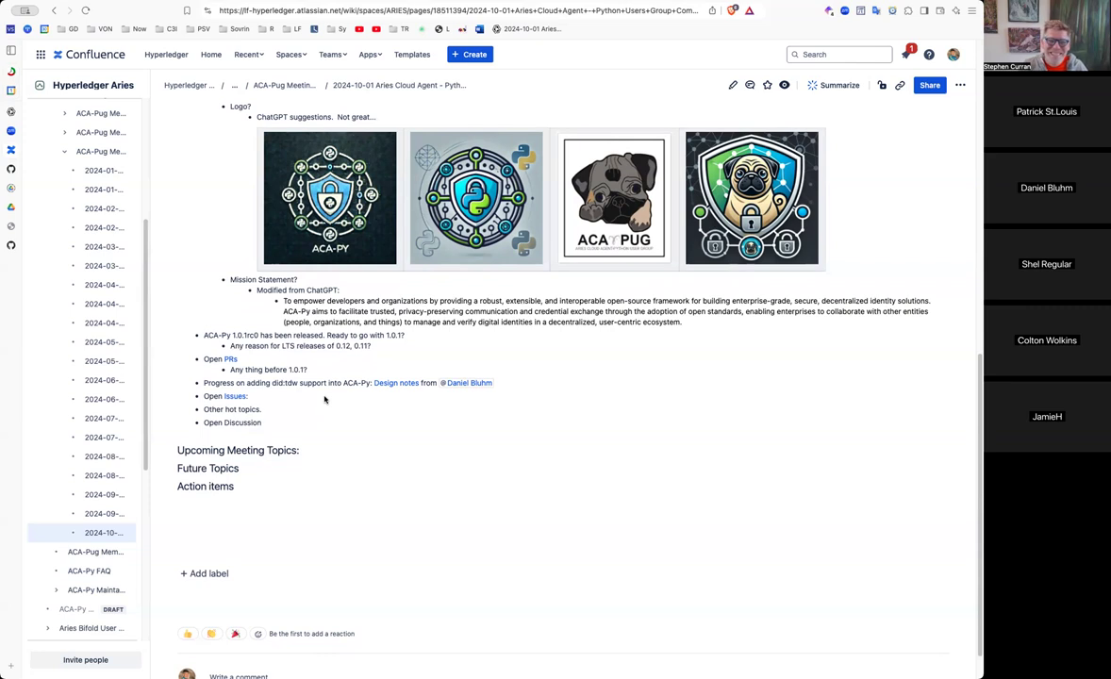
scroll(324, 399, "up", 2)
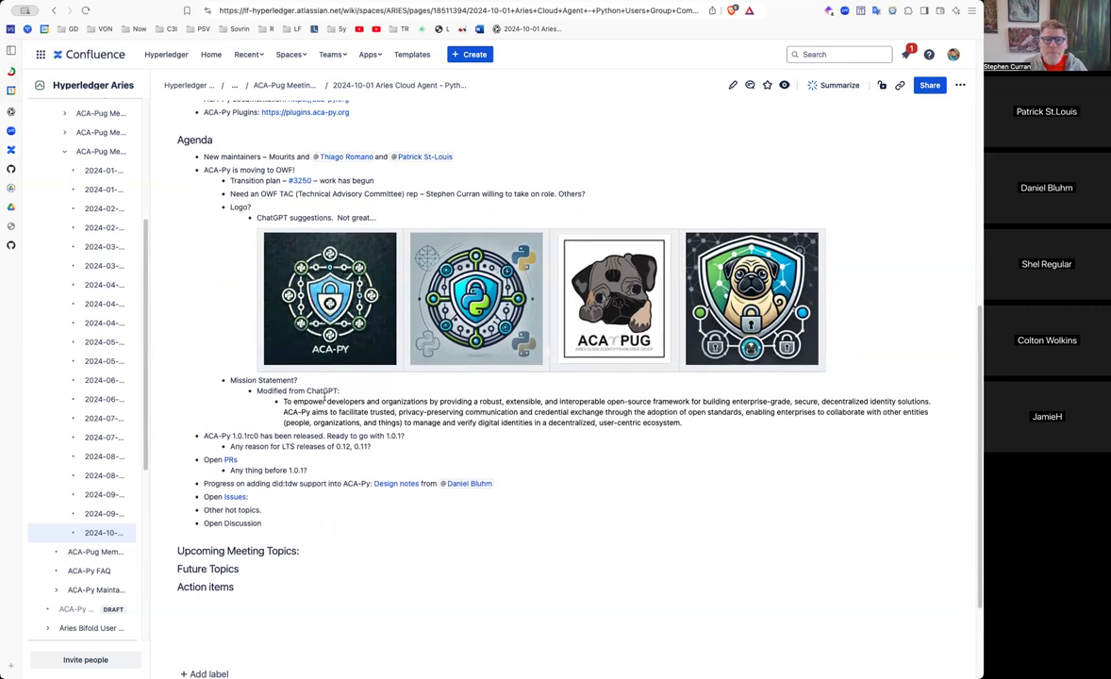
scroll(324, 398, "up", 2)
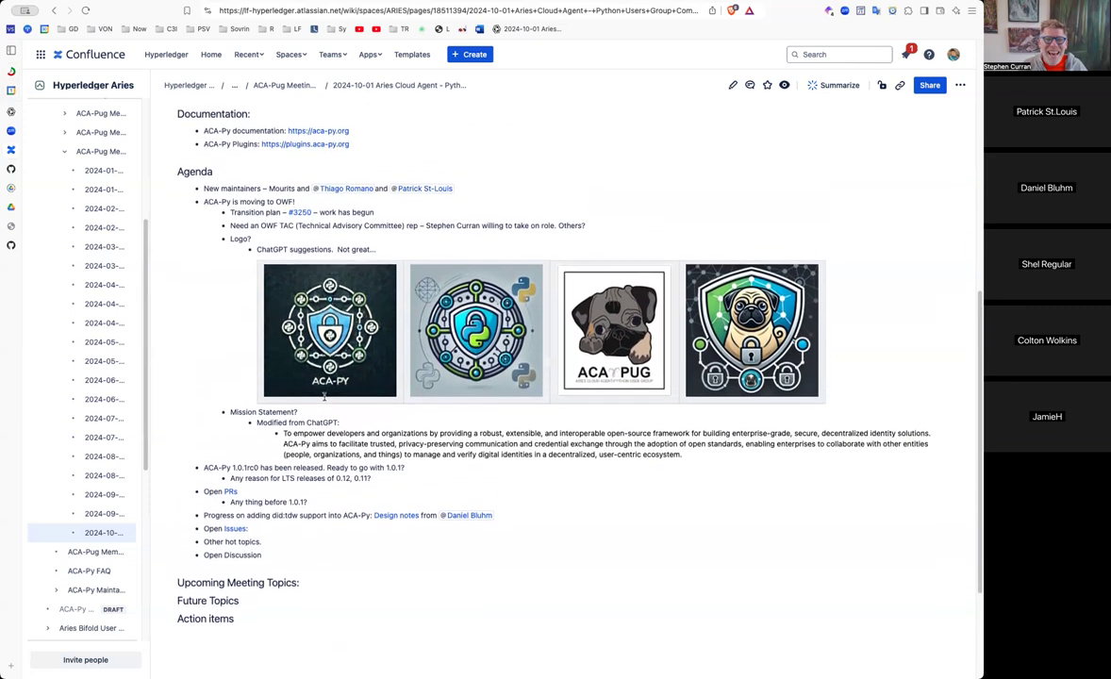
scroll(325, 398, "up", 5)
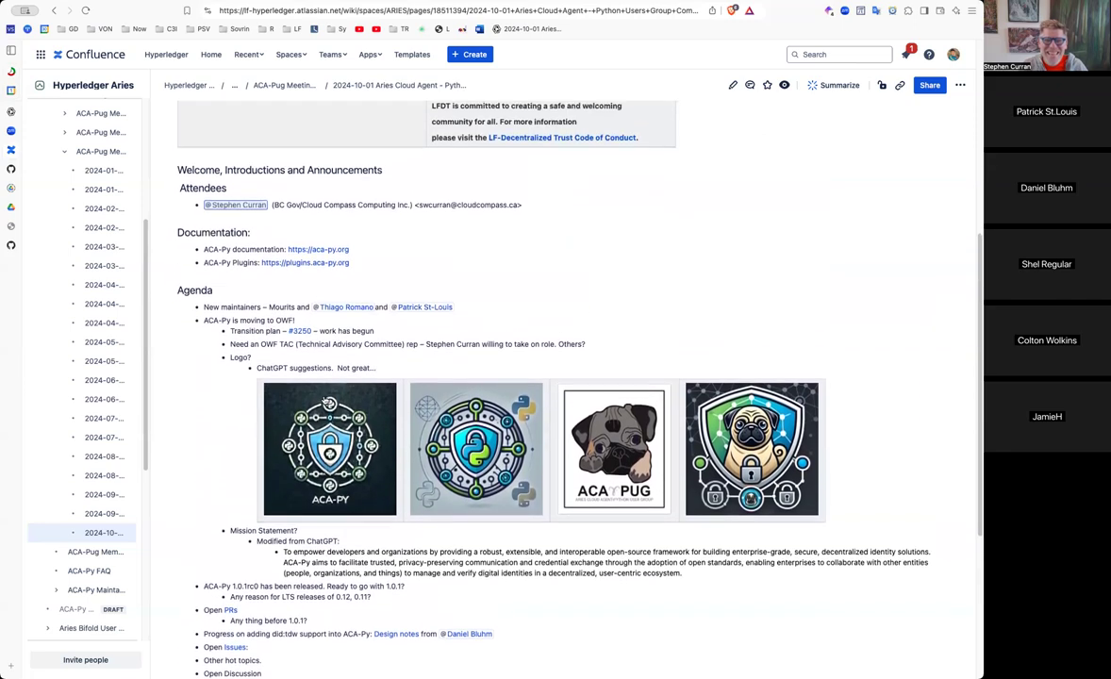
scroll(324, 412, "up", 6)
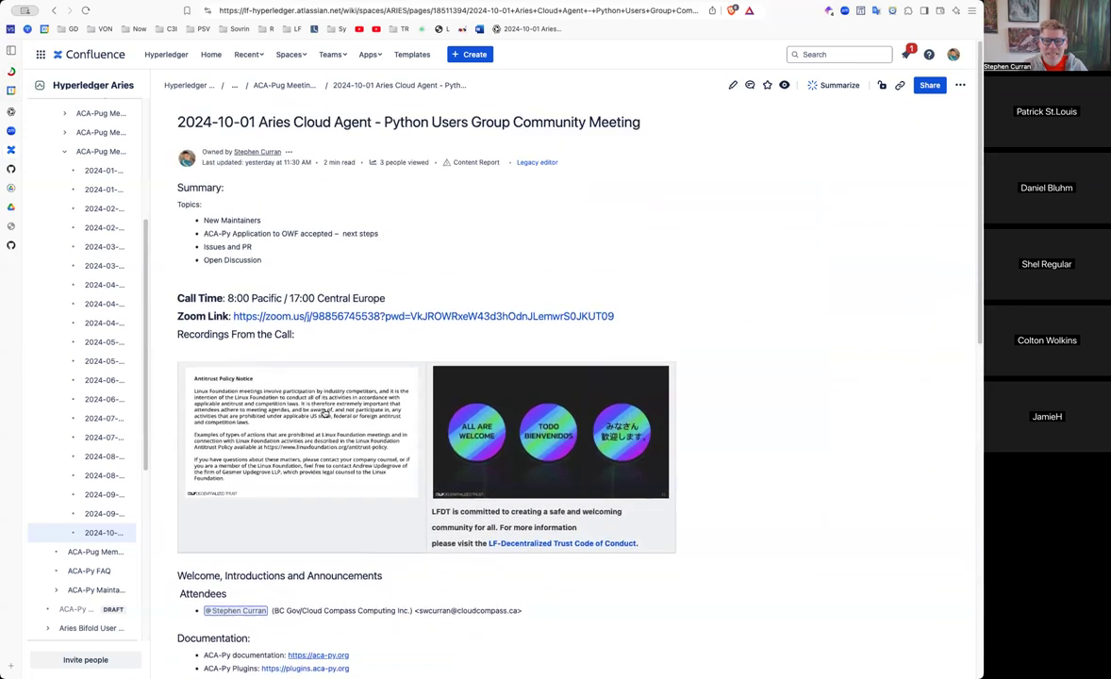
scroll(324, 412, "down", 12)
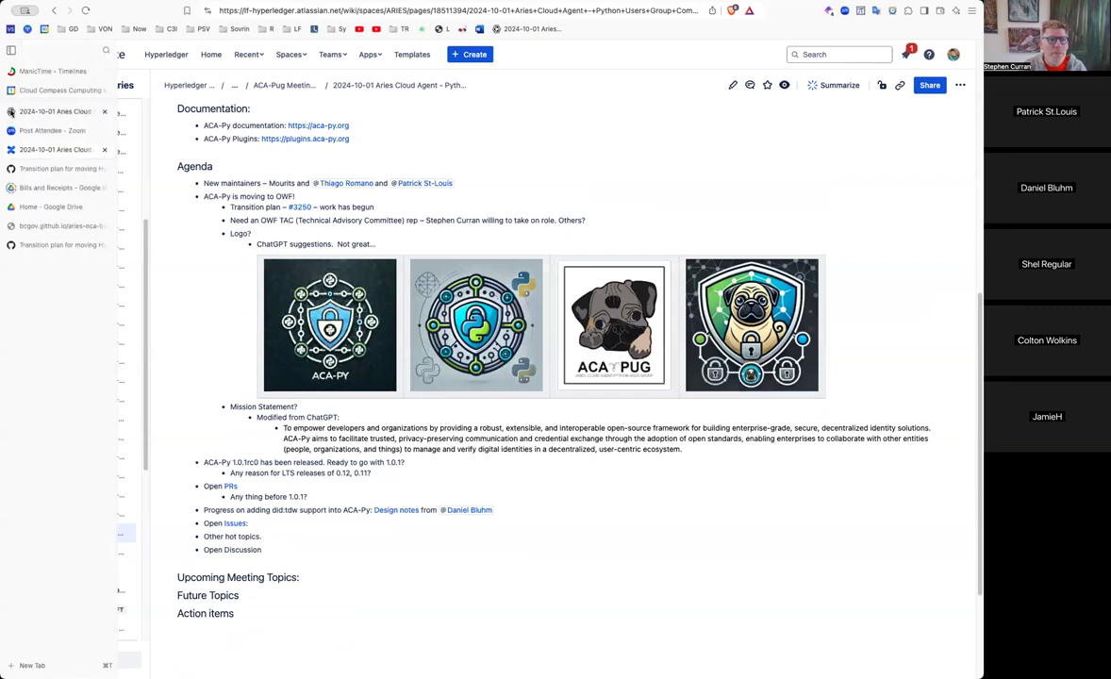
Copy the bullet "Join the OWF Discord and ACA-Py channel: discord.gg/openwalletfoundation" from the old Hyperledger wiki draft of the agenda
left_click(40, 112)
scroll(254, 250, "down", 5)
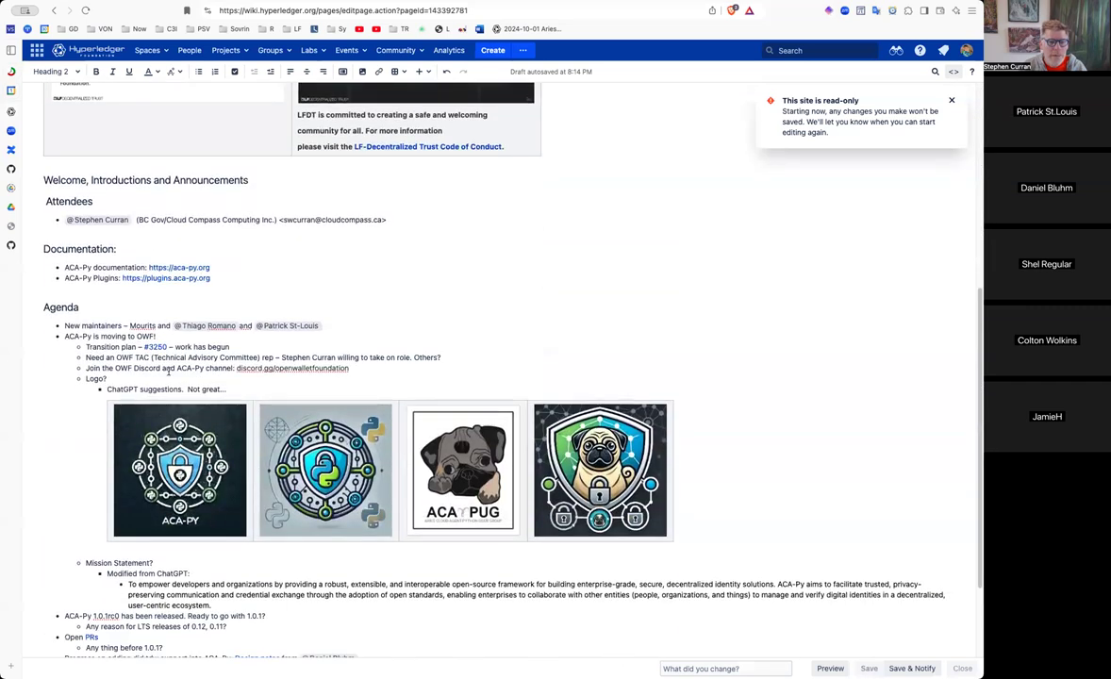
left_click_drag(87, 368, 349, 368)
key("super+c")
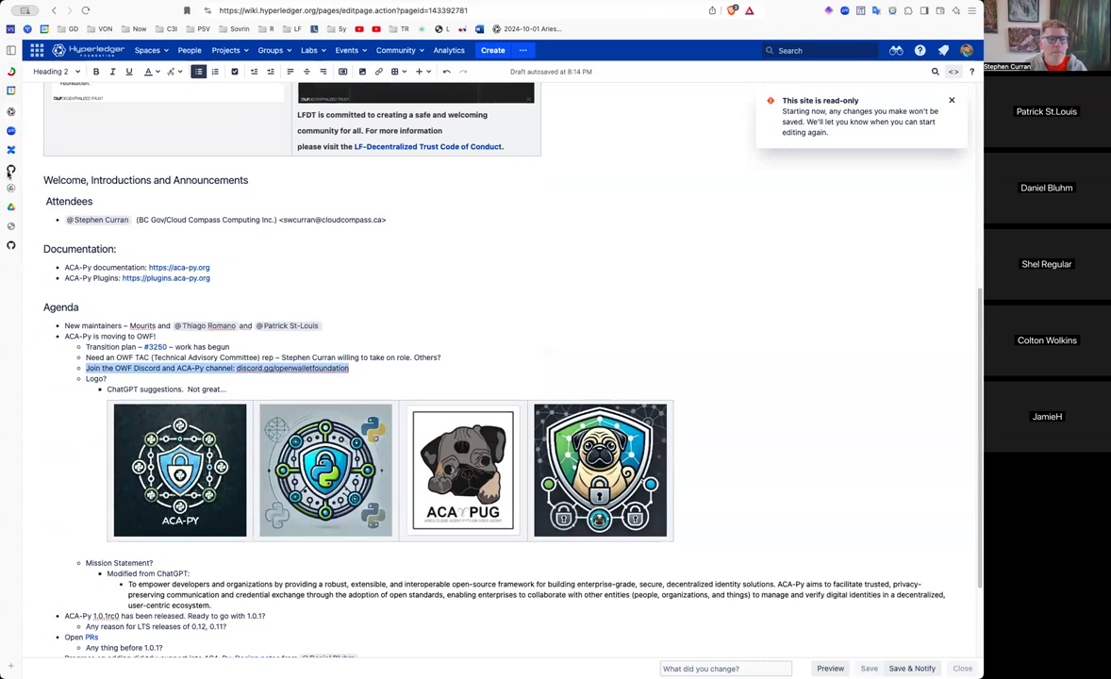
Edit the 2024-10-01 meeting page in the new Confluence and paste the OWF Discord bullet beneath the OWF TAC rep bullet
left_click(39, 149)
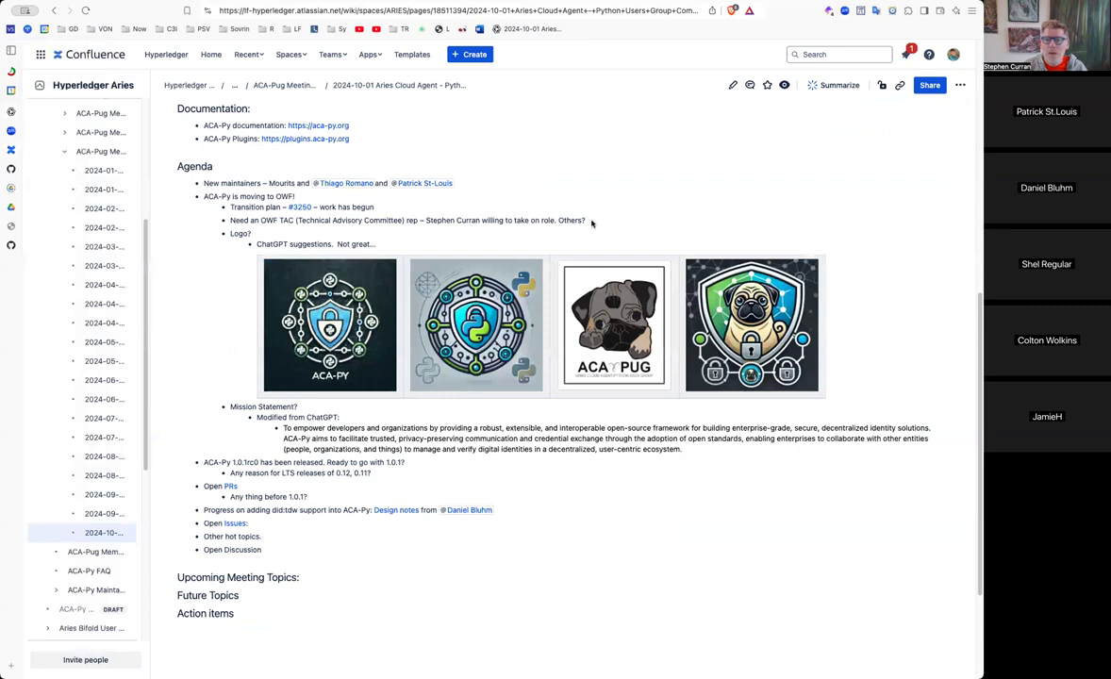
left_click(734, 86)
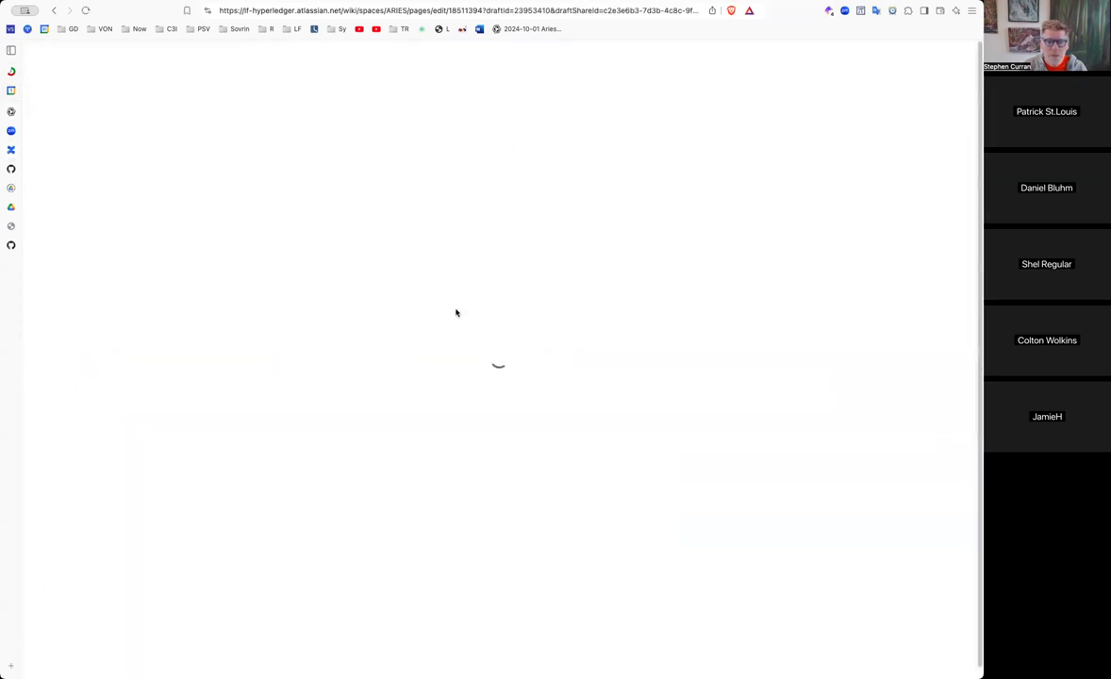
scroll(453, 356, "down", 7)
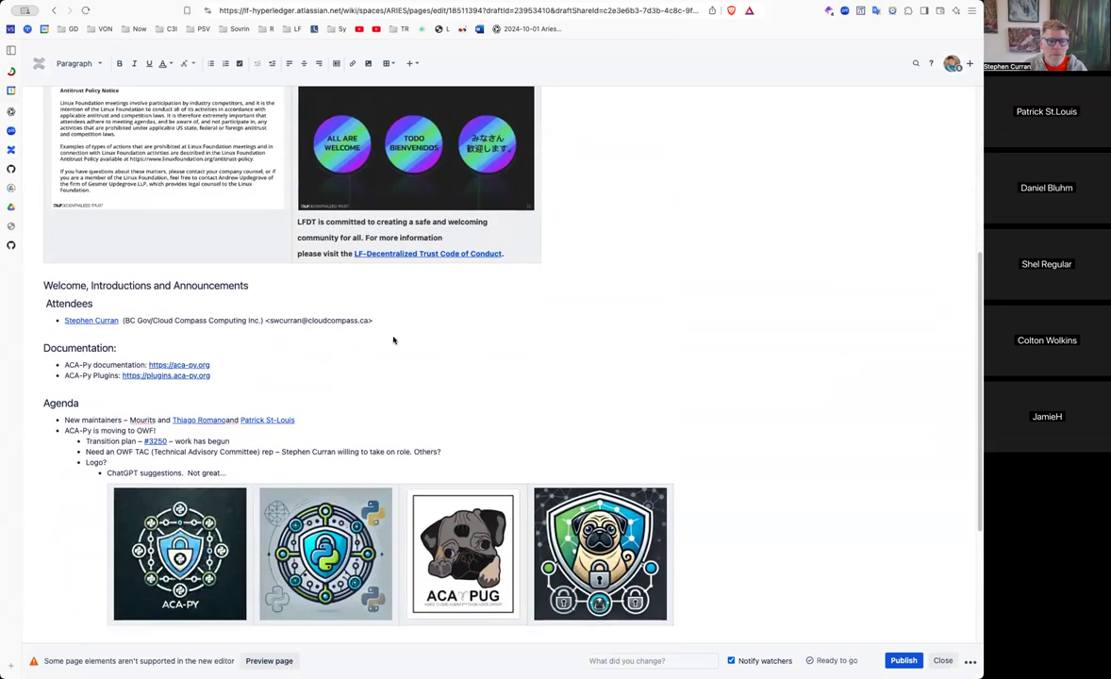
scroll(358, 379, "down", 1)
scroll(396, 396, "down", 1)
left_click(465, 420)
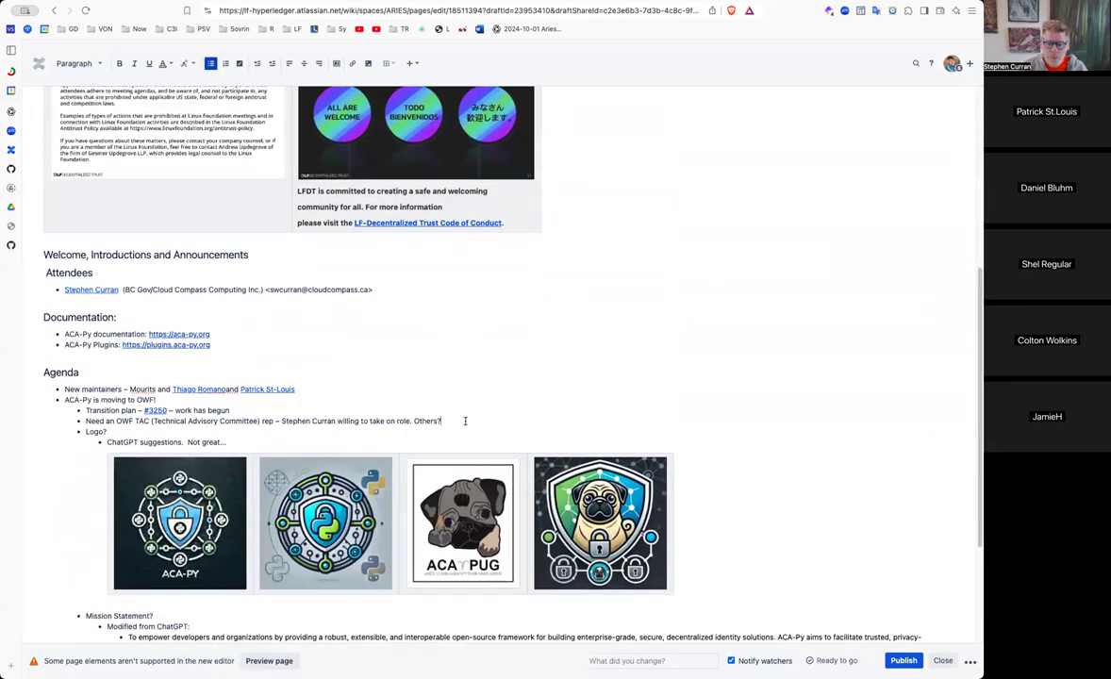
key("Return")
key("super+v")
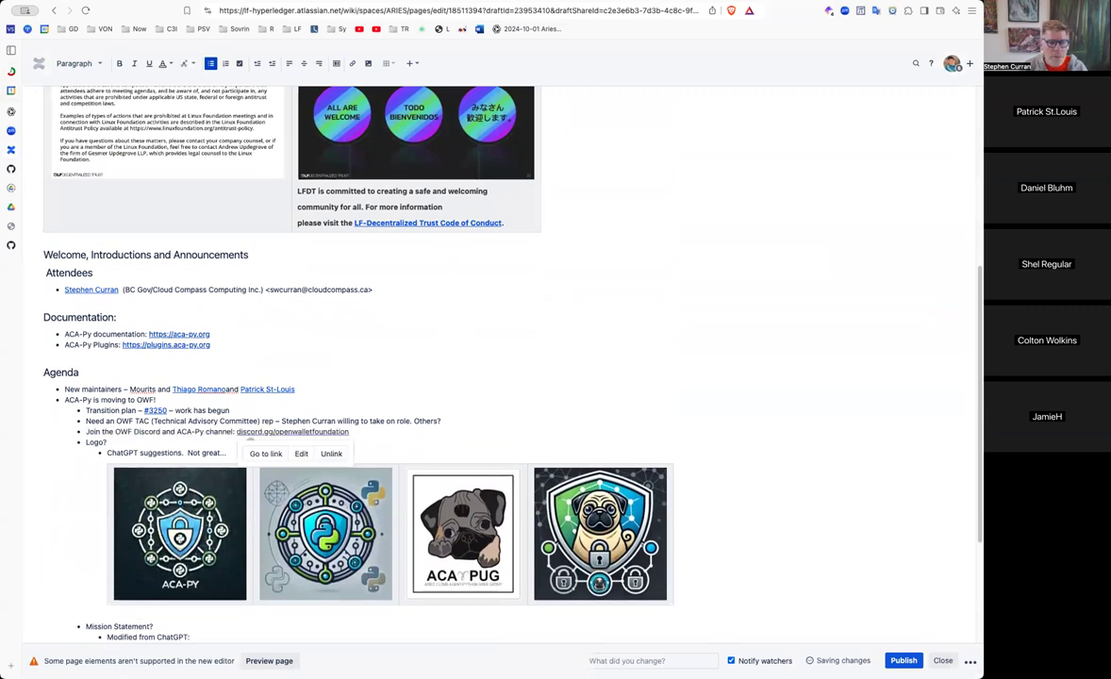
Check the web address of the pasted Discord link in its link settings and save the link
left_click(241, 431)
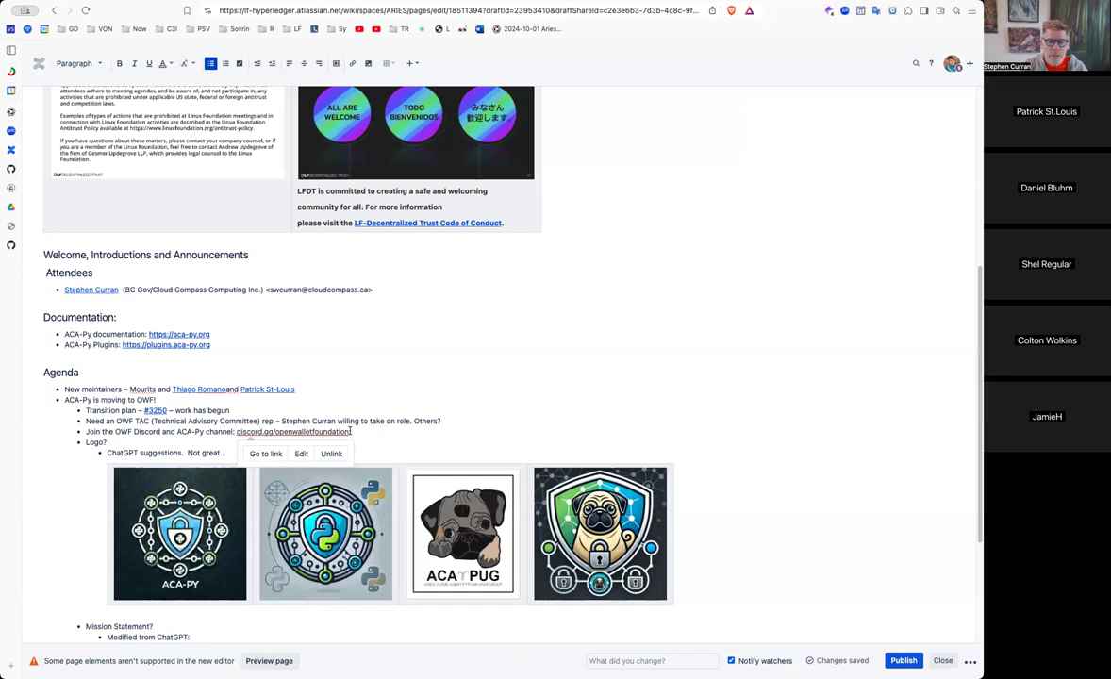
left_click(290, 455)
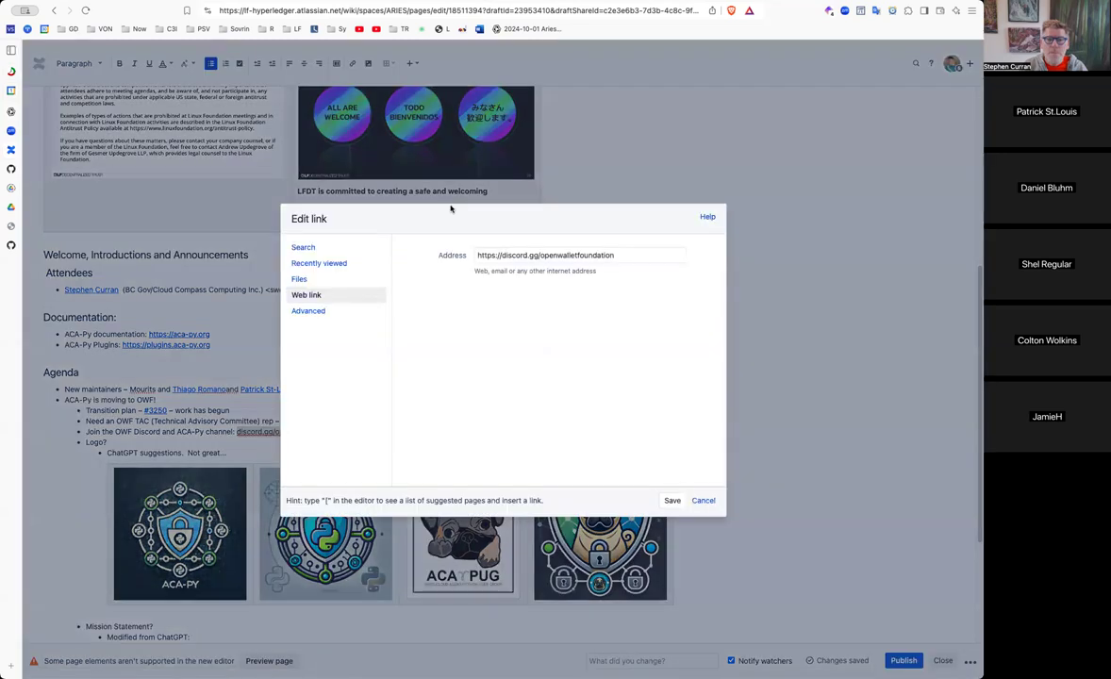
left_click(509, 254)
triple_click(509, 255)
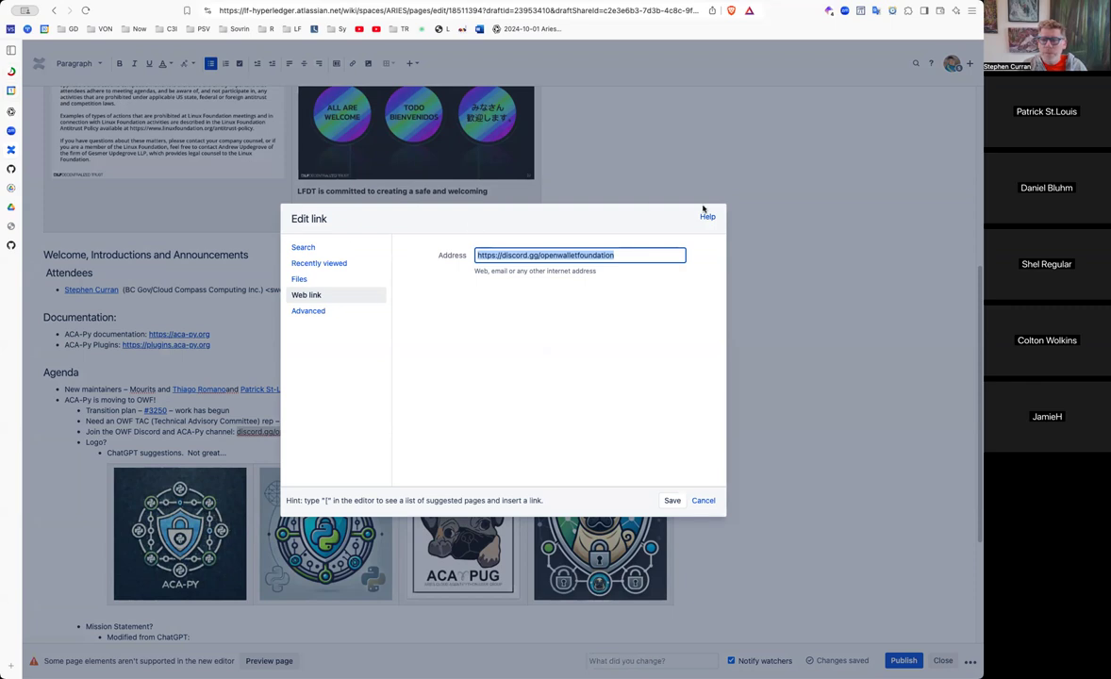
left_click(672, 501)
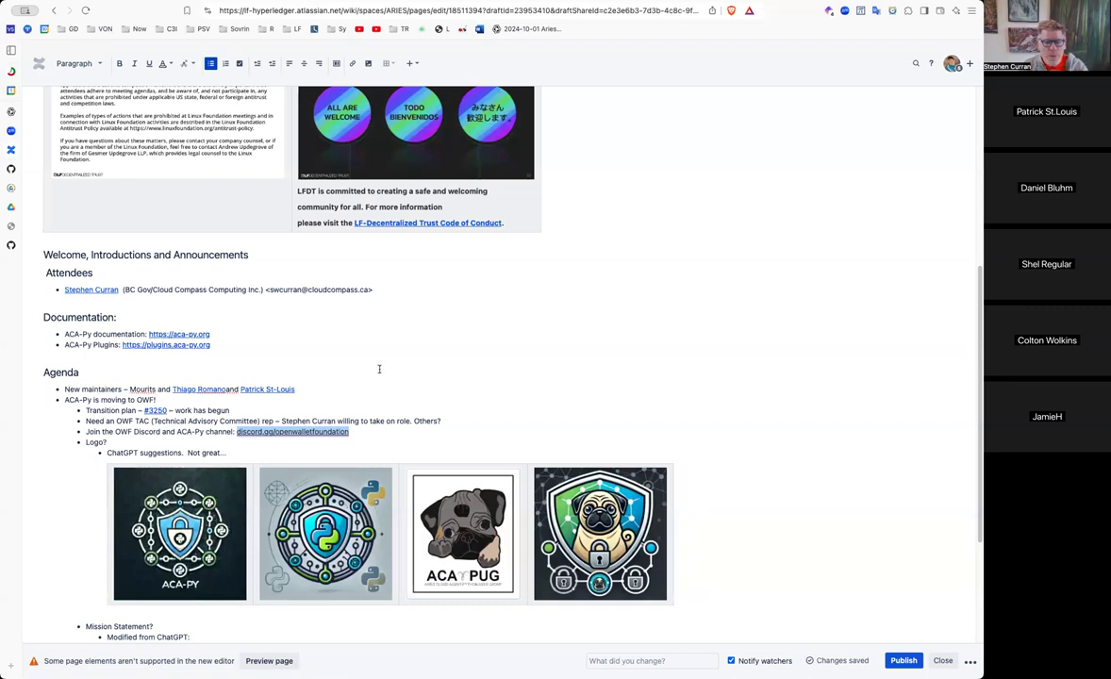
Add a shortened mission statement as a second bullet beneath the ChatGPT one, starting "To empower developers and organizations with a robust, extensible, and interoperable open-source framework"
scroll(379, 369, "down", 3)
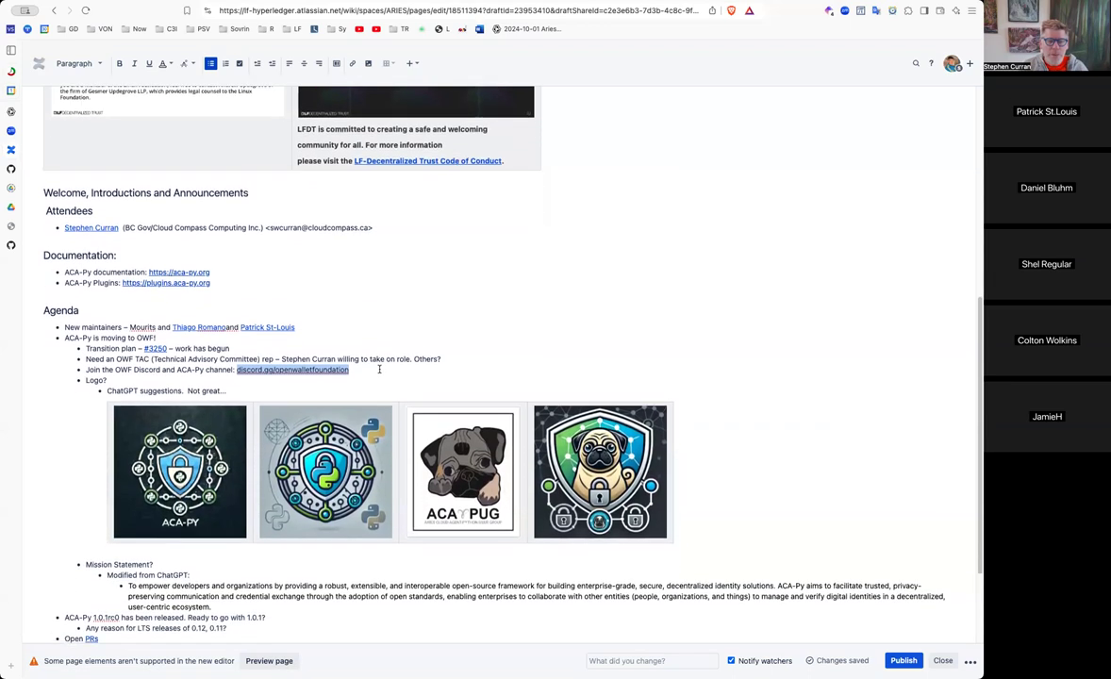
scroll(379, 369, "down", 6)
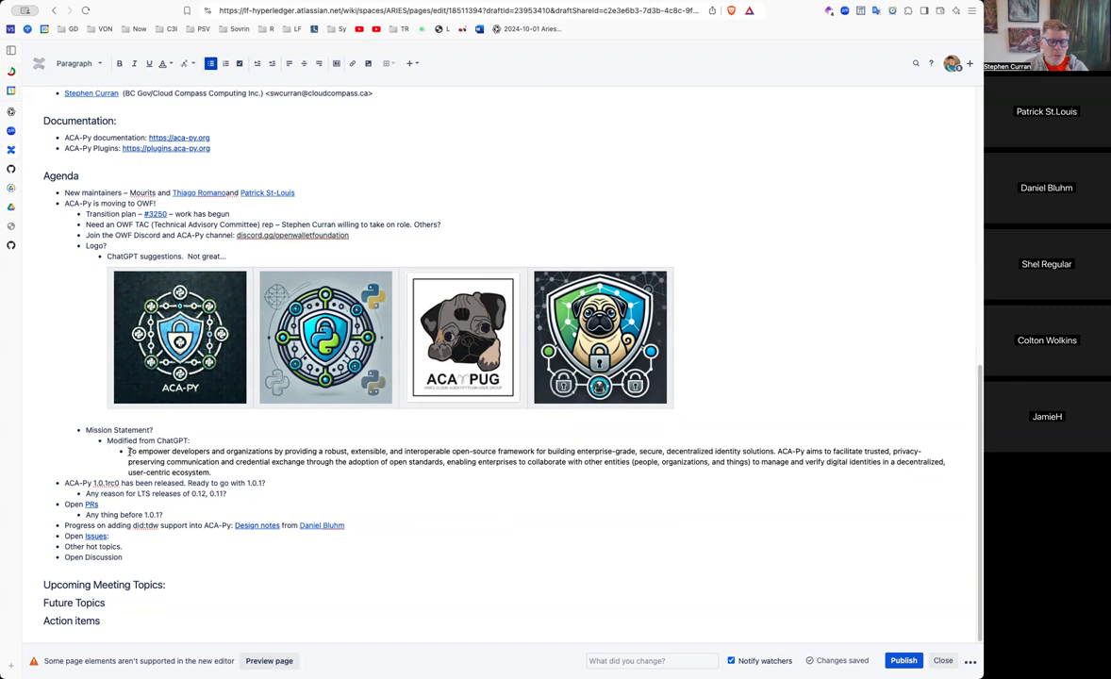
left_click_drag(128, 451, 222, 470)
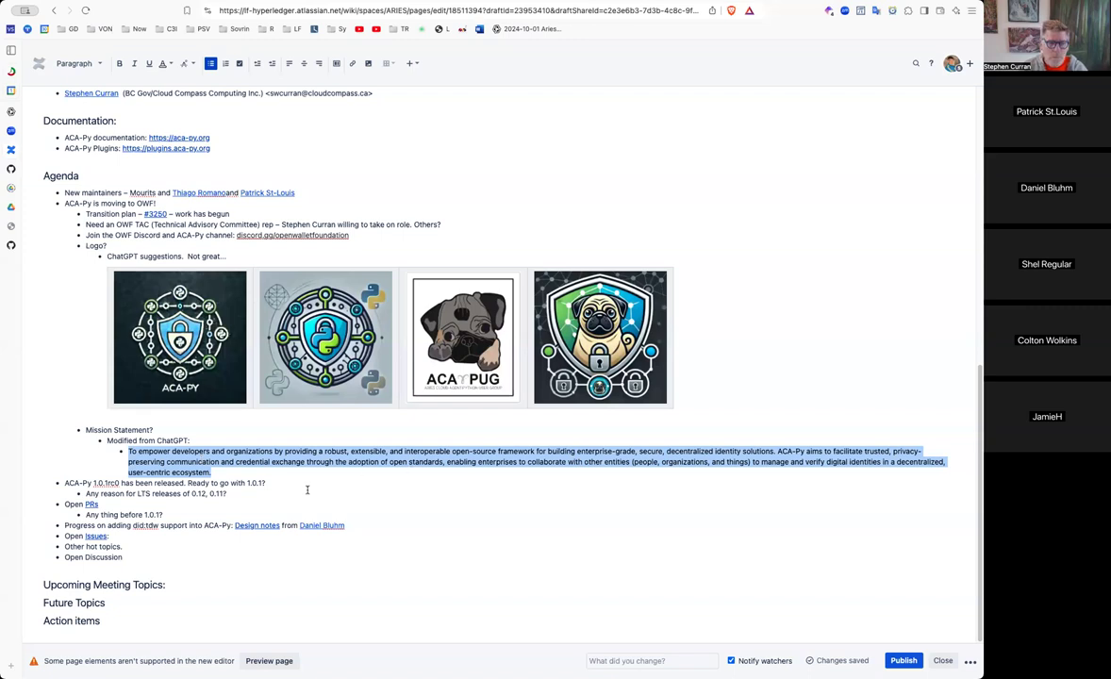
left_click(253, 473)
key("Return")
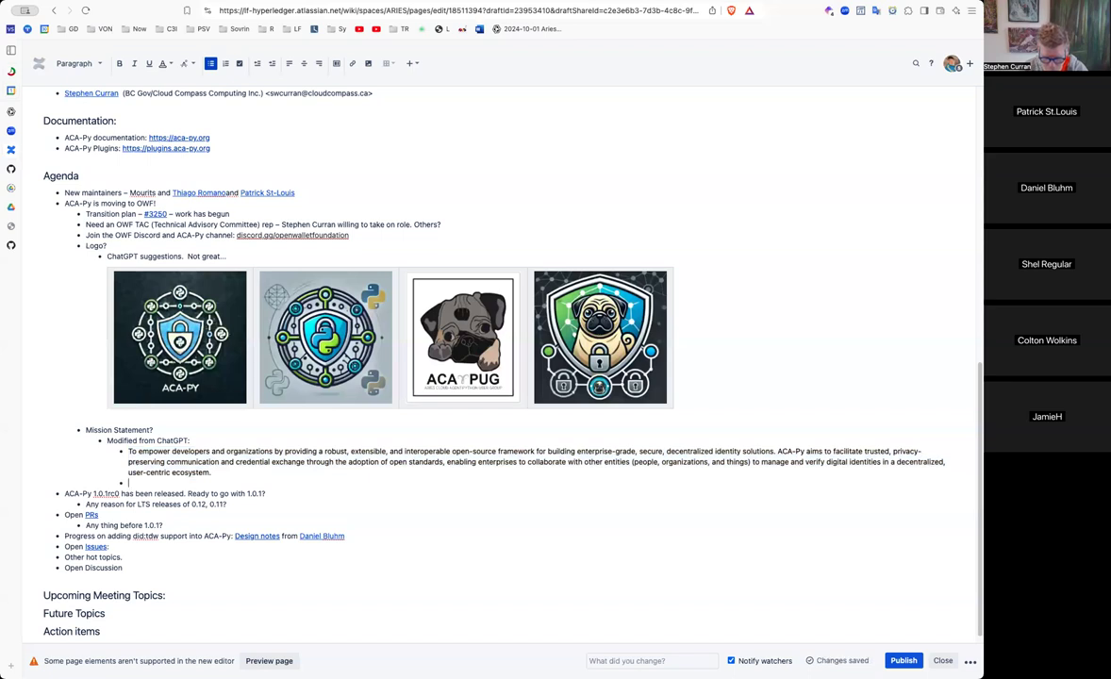
type("To empower developers and organizations with a robust, extensible, and interoperable open-source framework for building secure, decentralized identity solutions. ACA-Py facilitates trusted, privacy-preserving communication and credential exchange using open standards, enabling enterprises to manage and verify digital identities in a decentralized, user-centric ecosystem.")
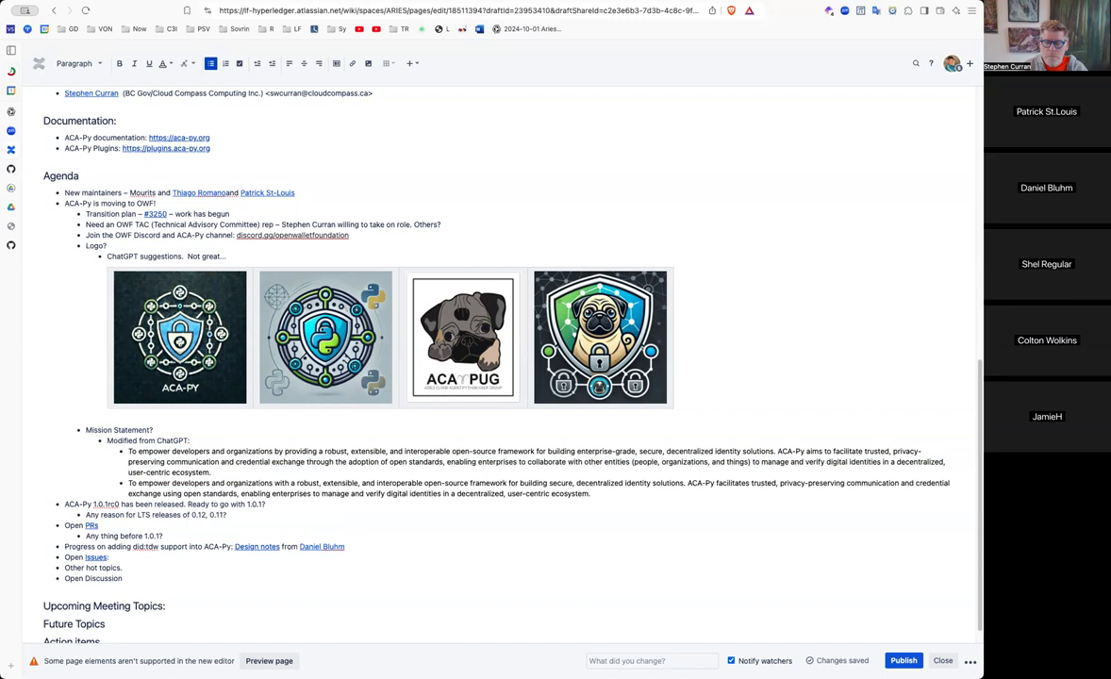
Open the agenda's PRs link and review the open aries-cloudagent-python pull requests, previewing the connection protocol and ICv1, PPv1 removals
mouse_move(16, 410)
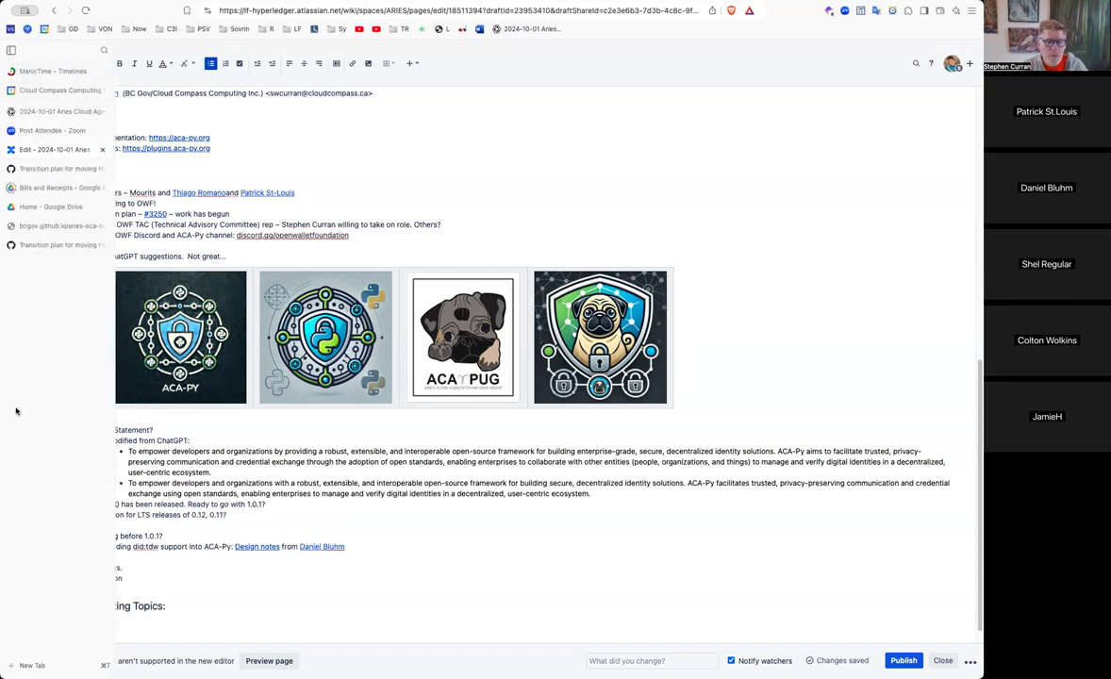
scroll(117, 483, "down", 1)
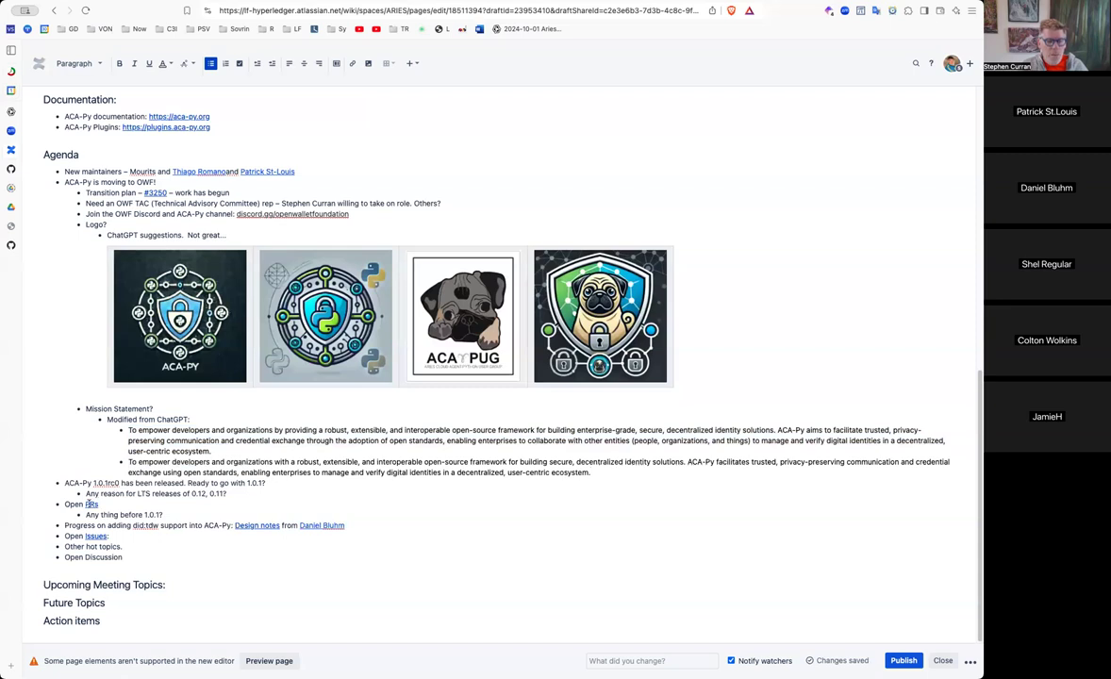
left_click(92, 505)
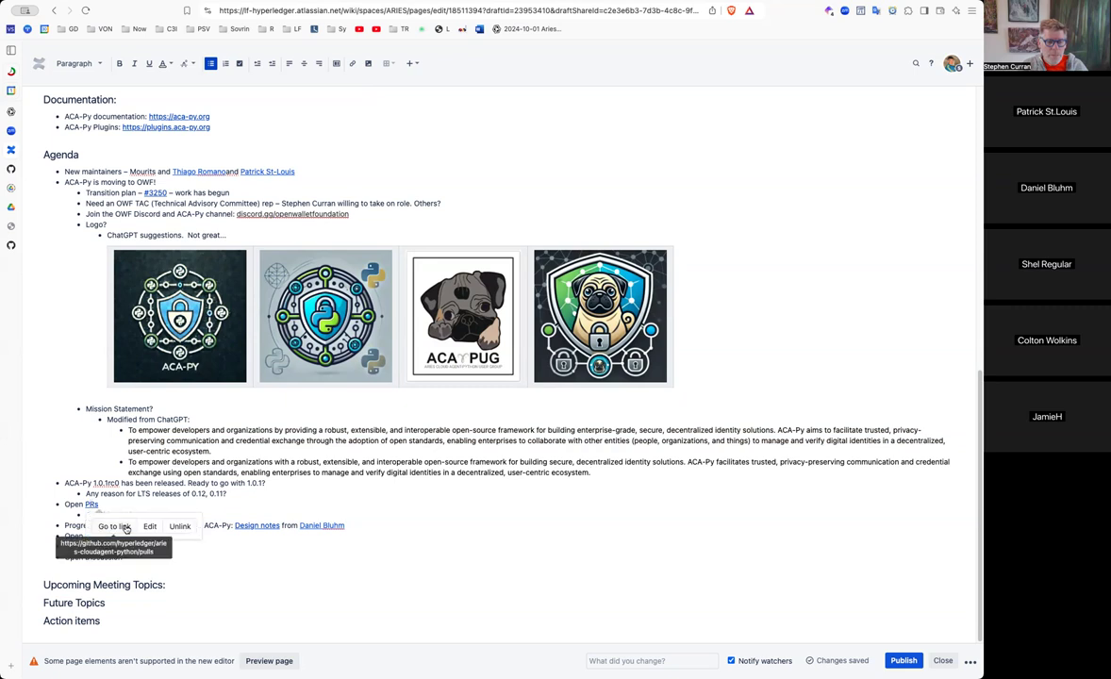
left_click(114, 526)
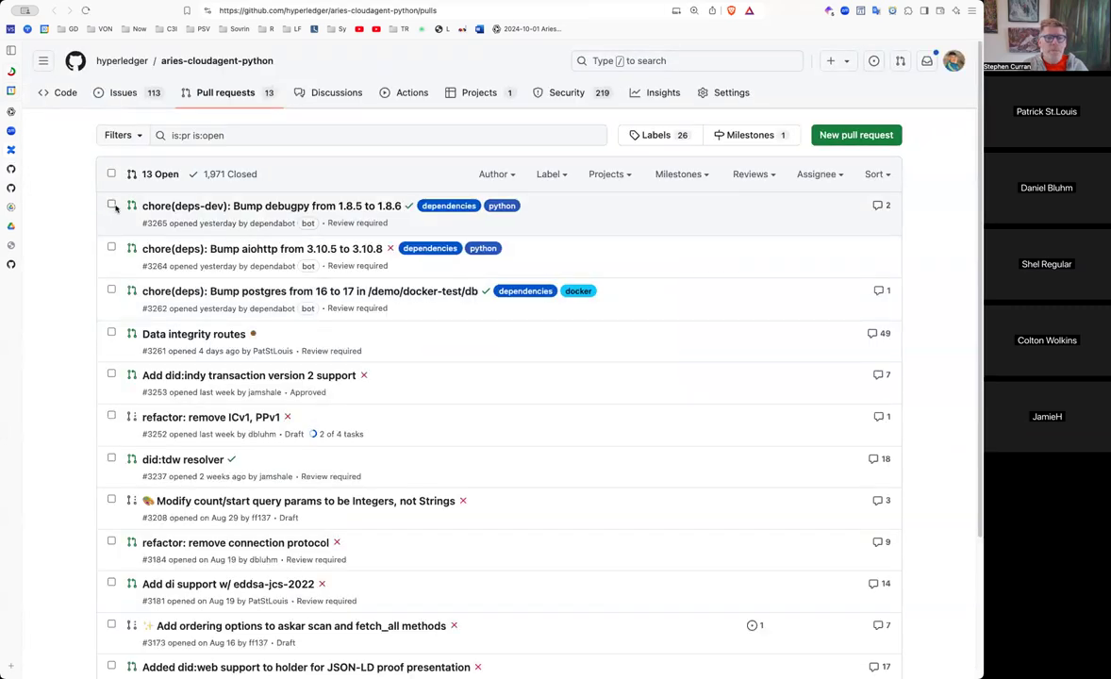
scroll(221, 219, "down", 3)
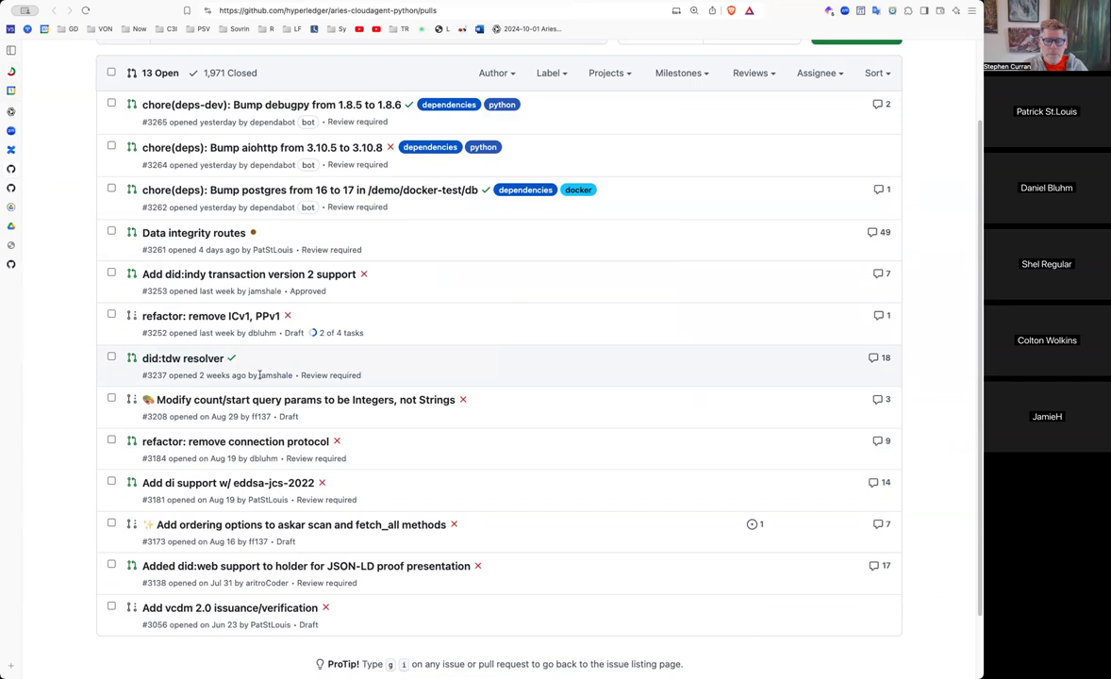
scroll(264, 377, "down", 2)
scroll(281, 384, "down", 1)
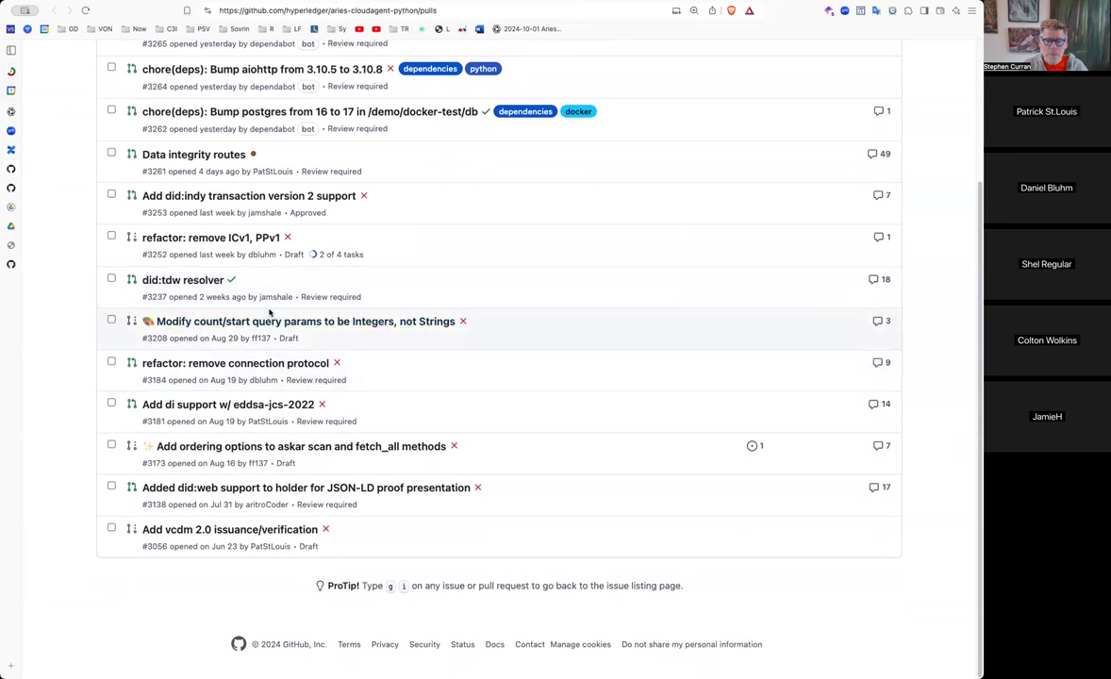
mouse_move(270, 293)
mouse_move(265, 368)
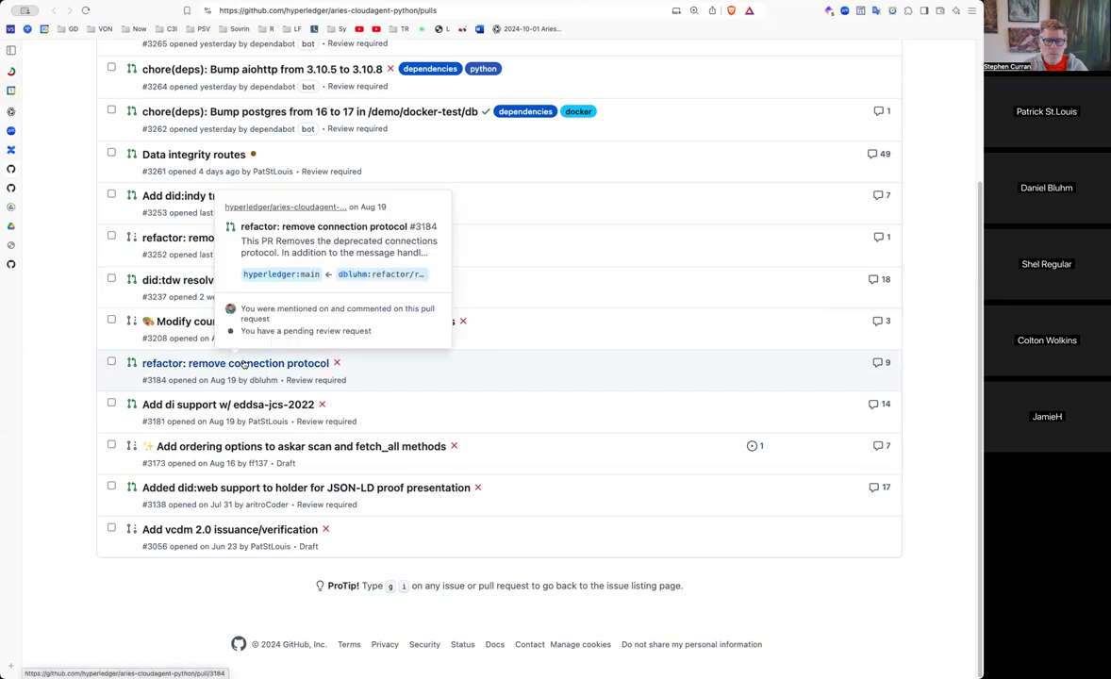
mouse_move(193, 239)
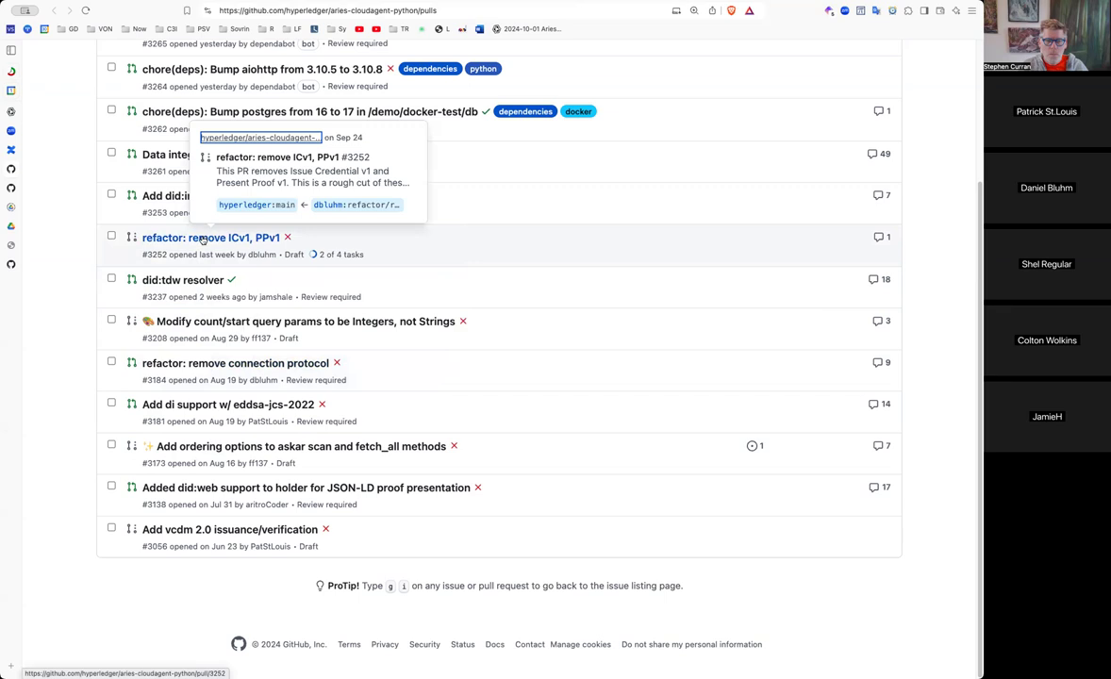
Open the "refactor: remove ICv1, PPv1" pull request and review its change notes and the comment on handling OOB invitation attachments
left_click(201, 238)
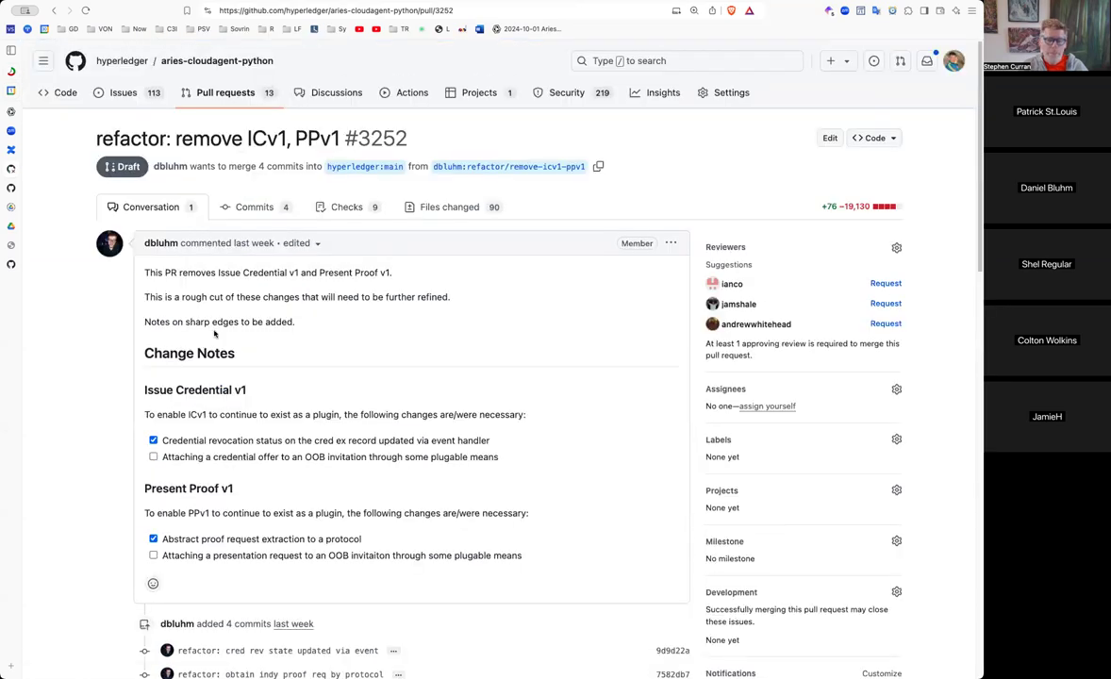
scroll(212, 330, "down", 5)
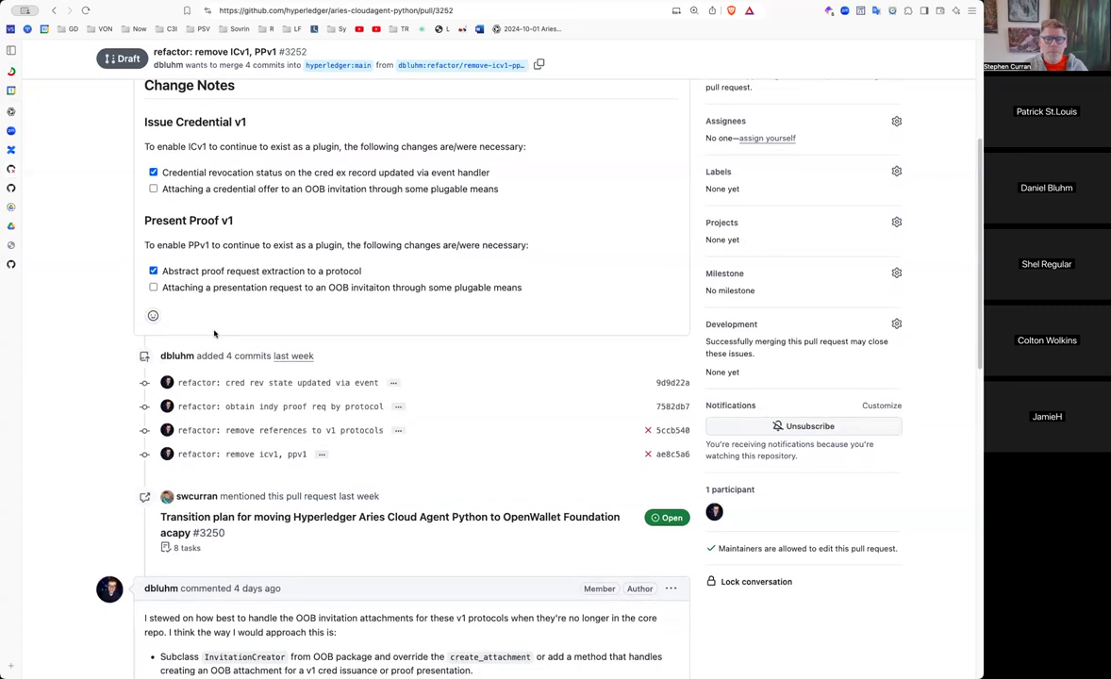
scroll(214, 332, "up", 3)
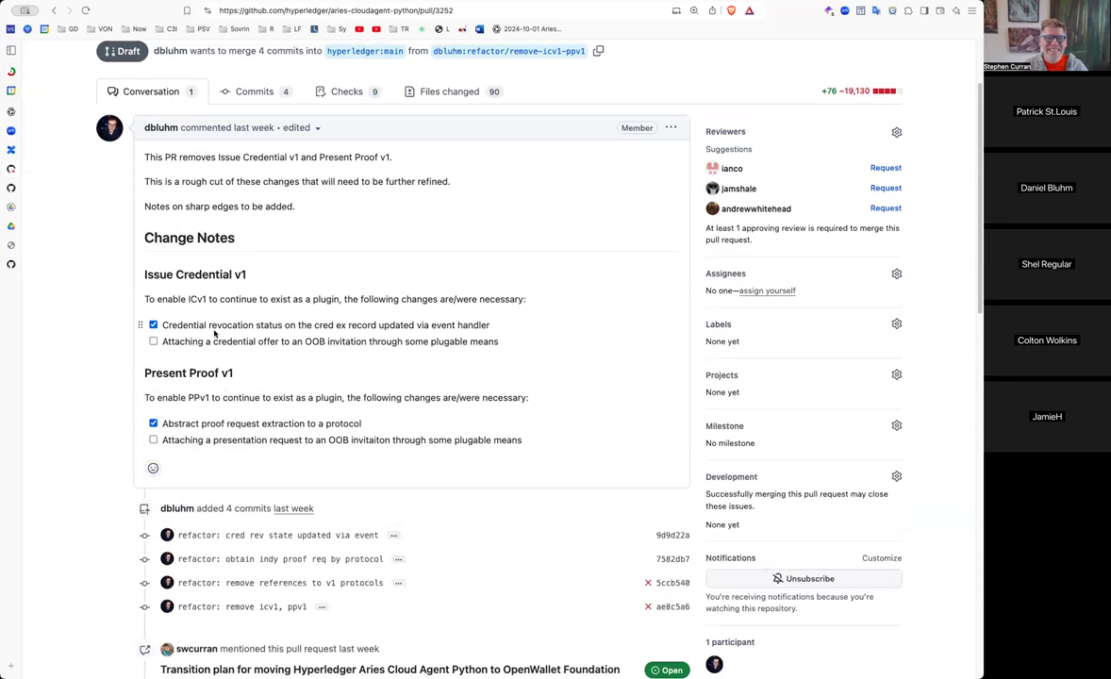
scroll(214, 333, "down", 1)
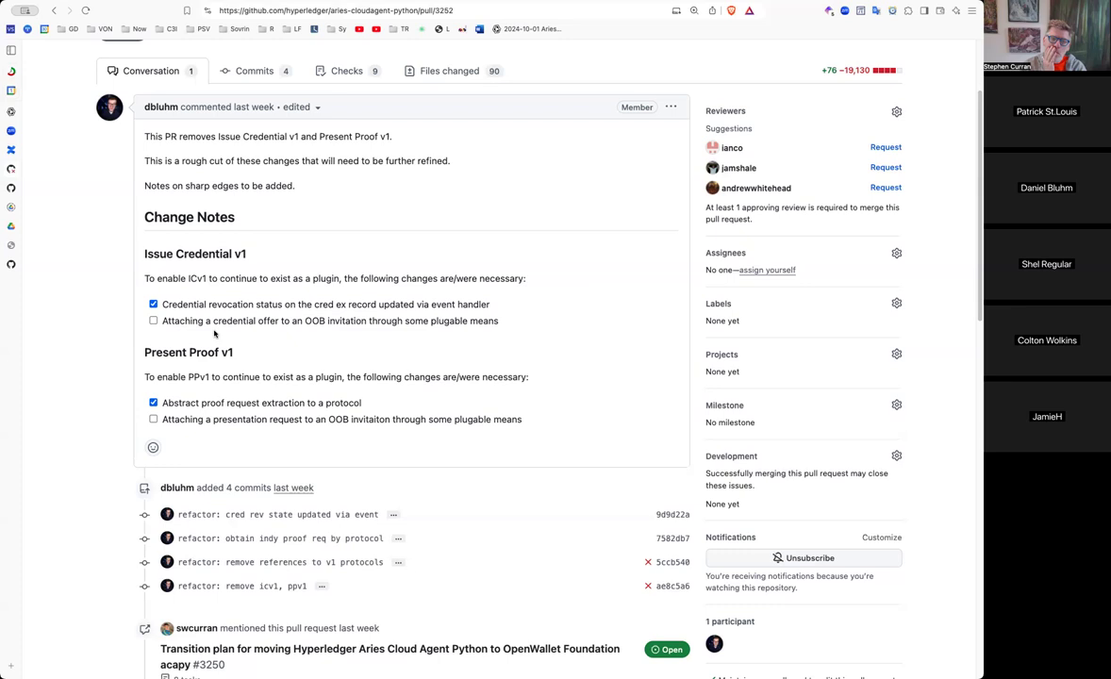
scroll(214, 333, "down", 2)
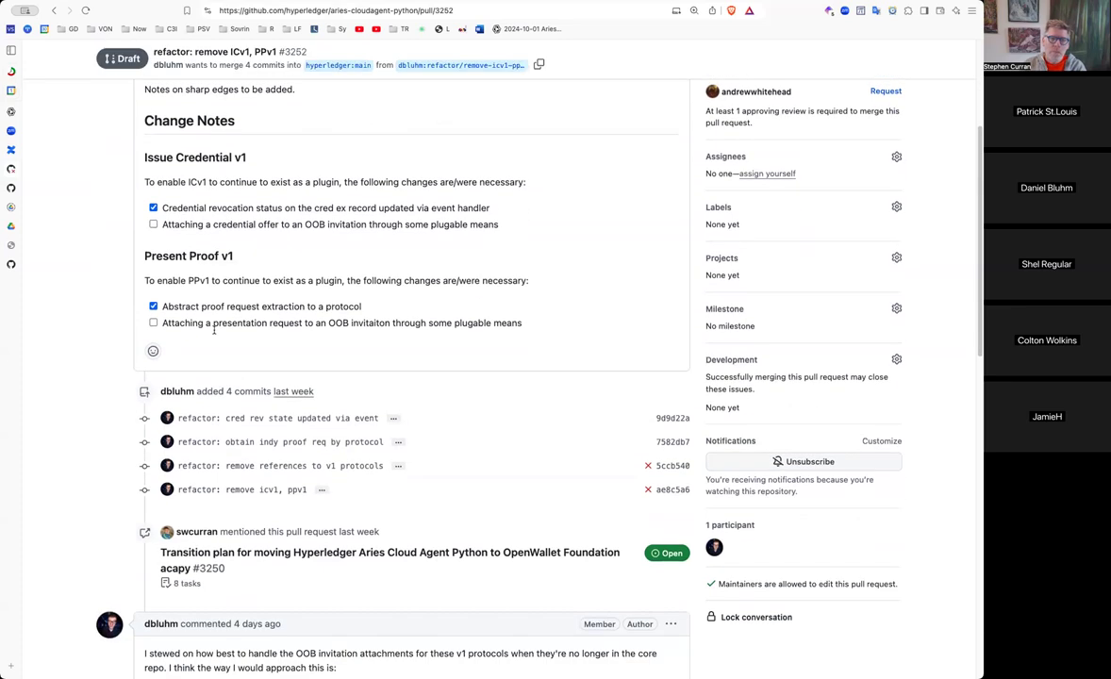
scroll(214, 330, "up", 1)
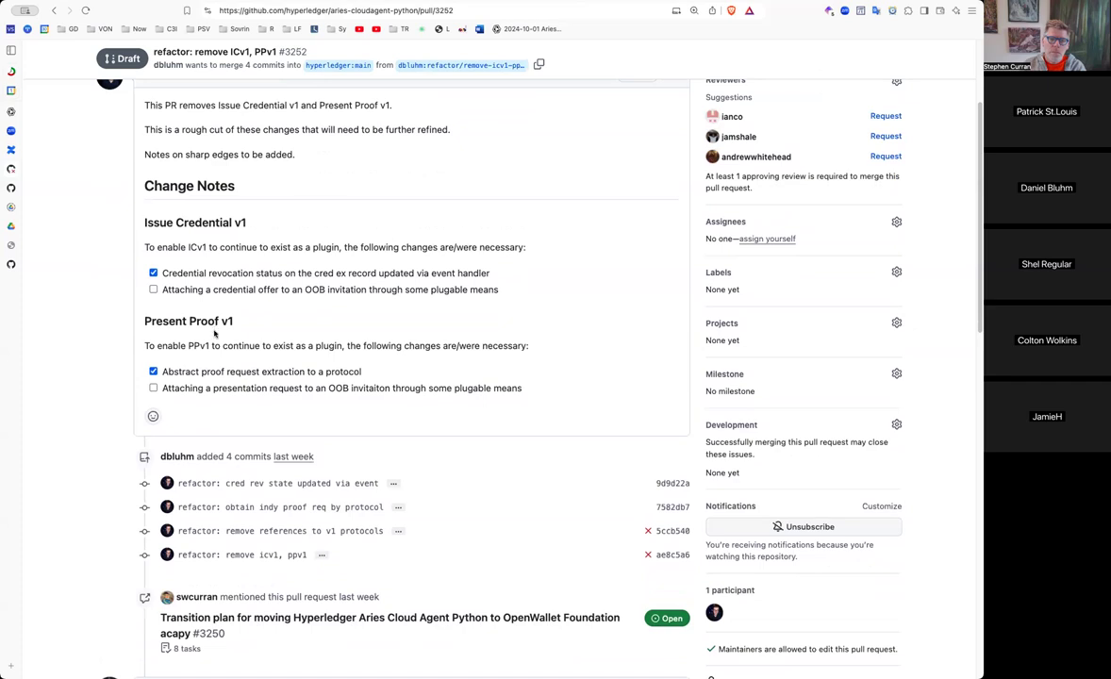
scroll(214, 330, "down", 2)
scroll(214, 332, "down", 6)
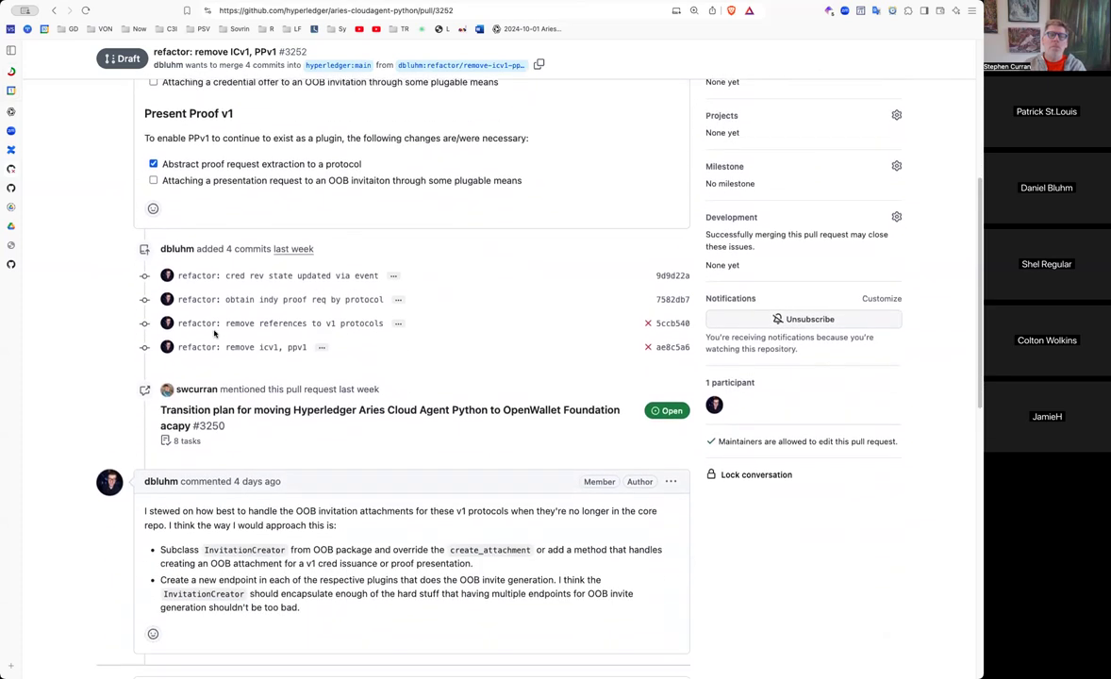
scroll(214, 330, "down", 1)
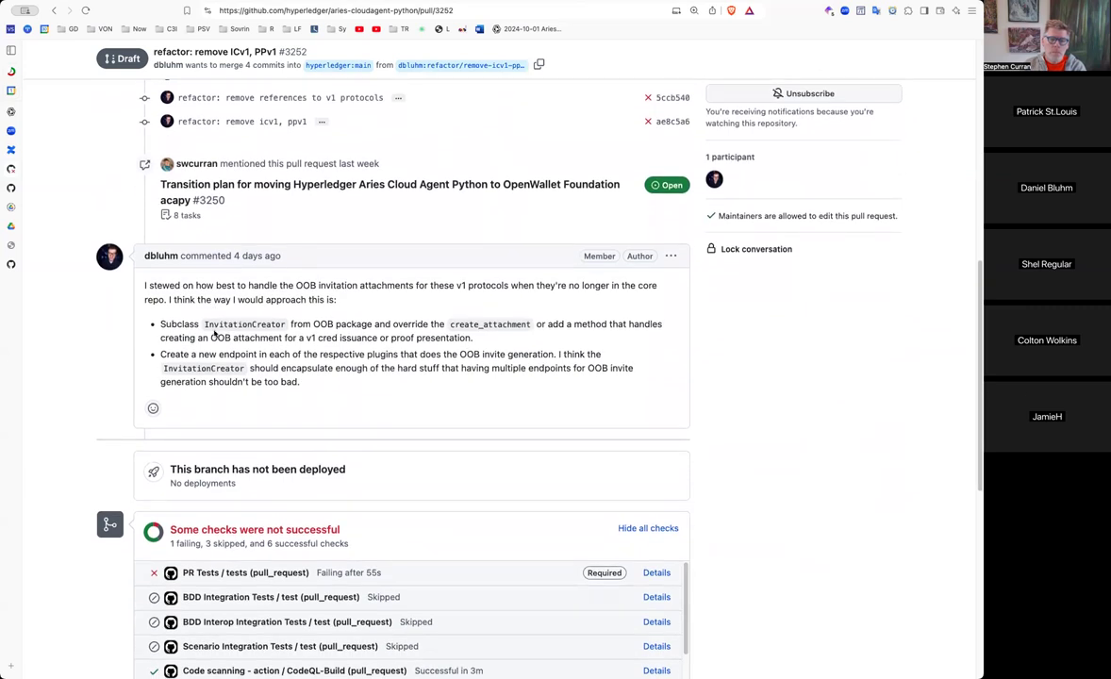
scroll(214, 333, "up", 3)
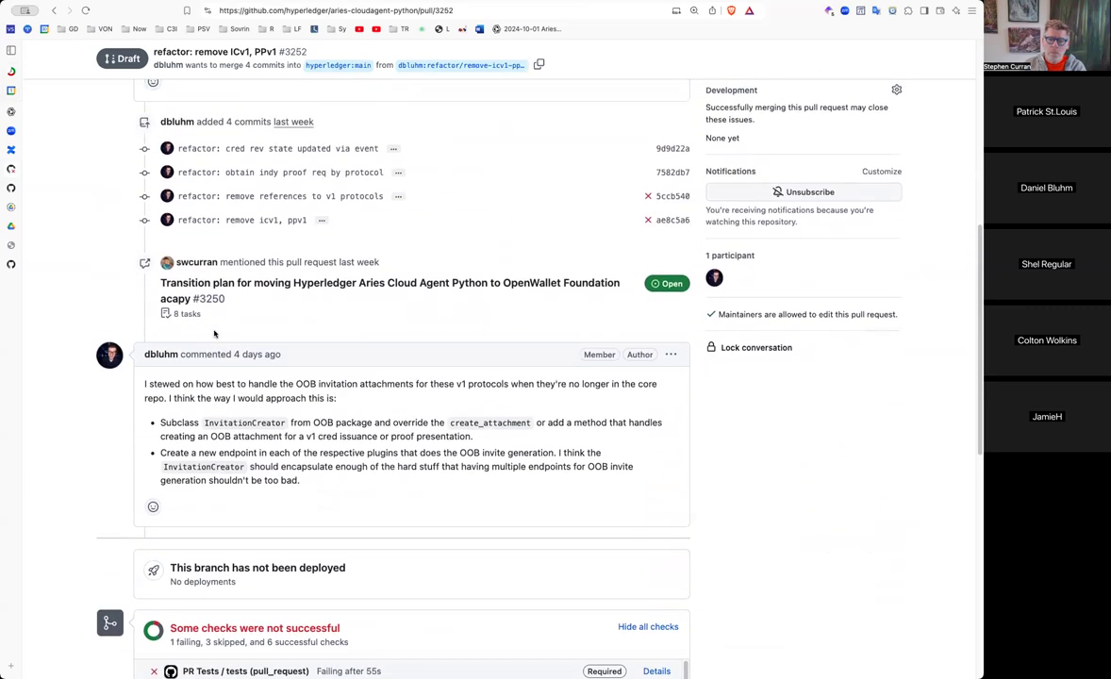
scroll(214, 333, "up", 5)
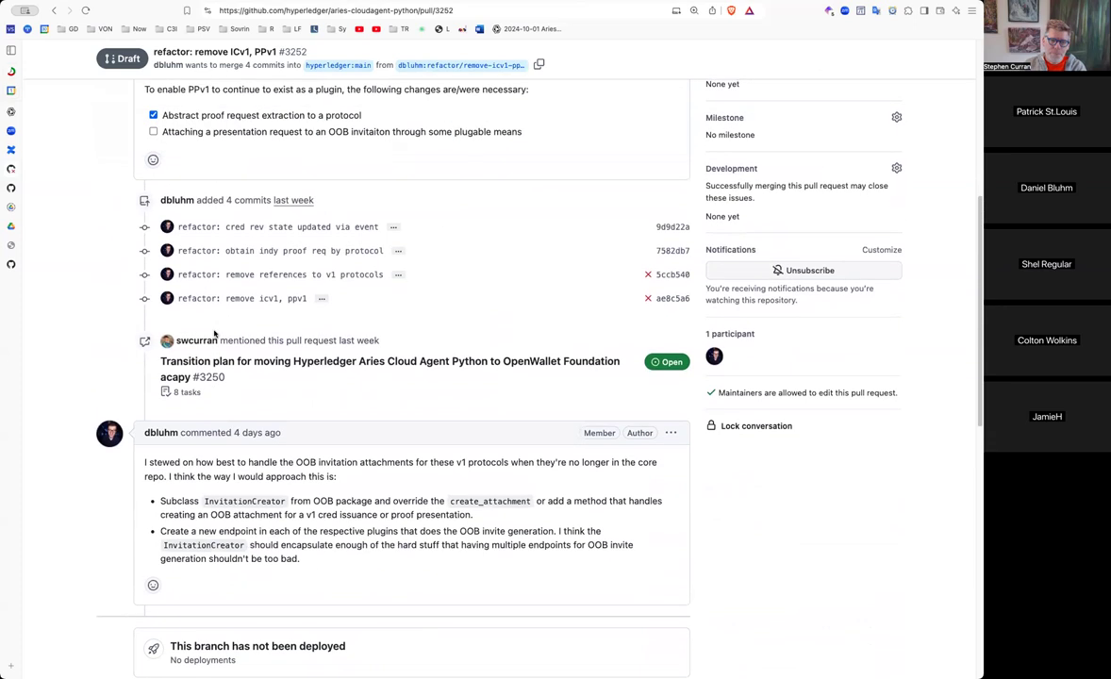
scroll(214, 333, "up", 1)
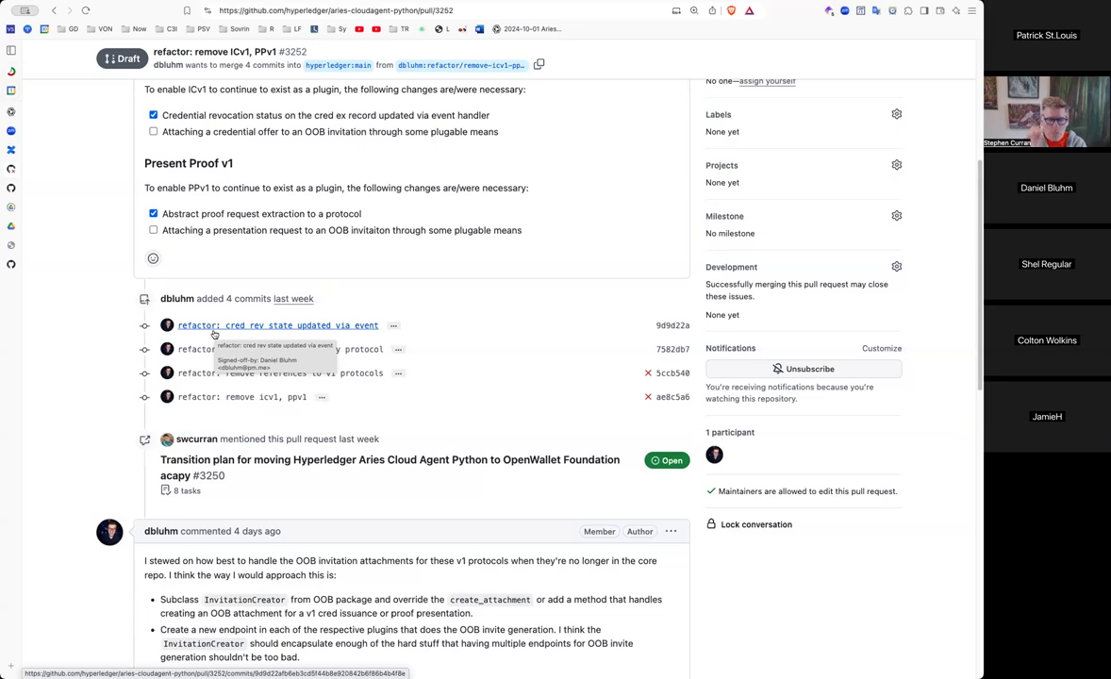
Go over the removal pull request's commits, Issue Credential v1 and Present Proof v1 task lists, and proposed InvitationCreator approach again
scroll(214, 333, "down", 2)
scroll(214, 334, "down", 1)
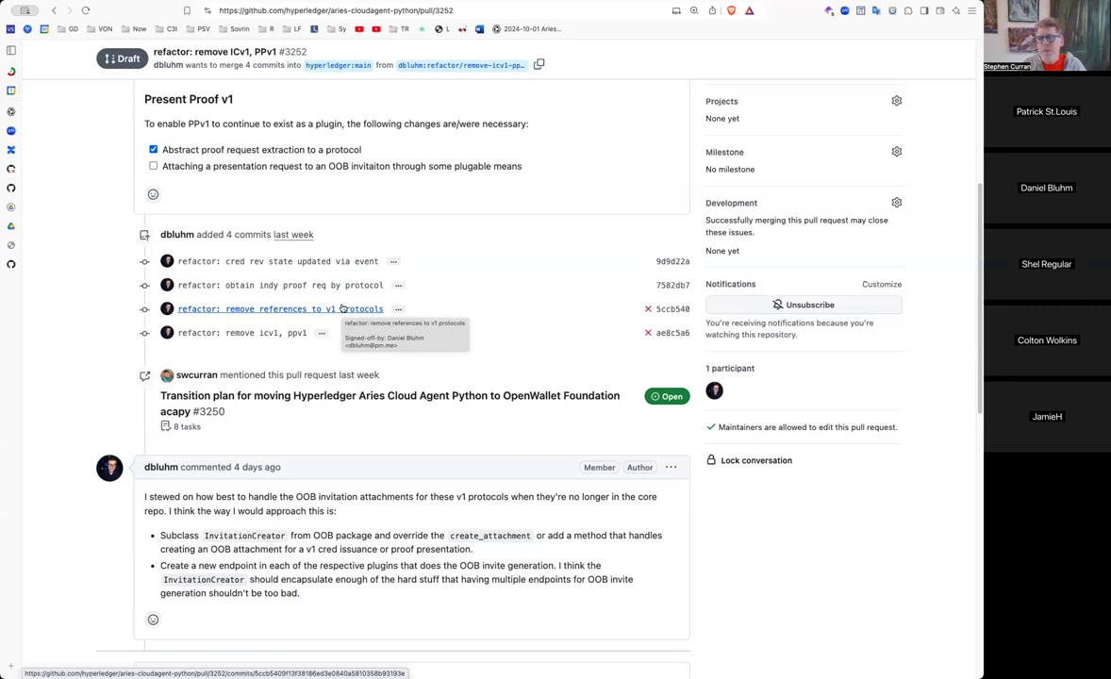
scroll(330, 196, "up", 3)
scroll(330, 196, "up", 3)
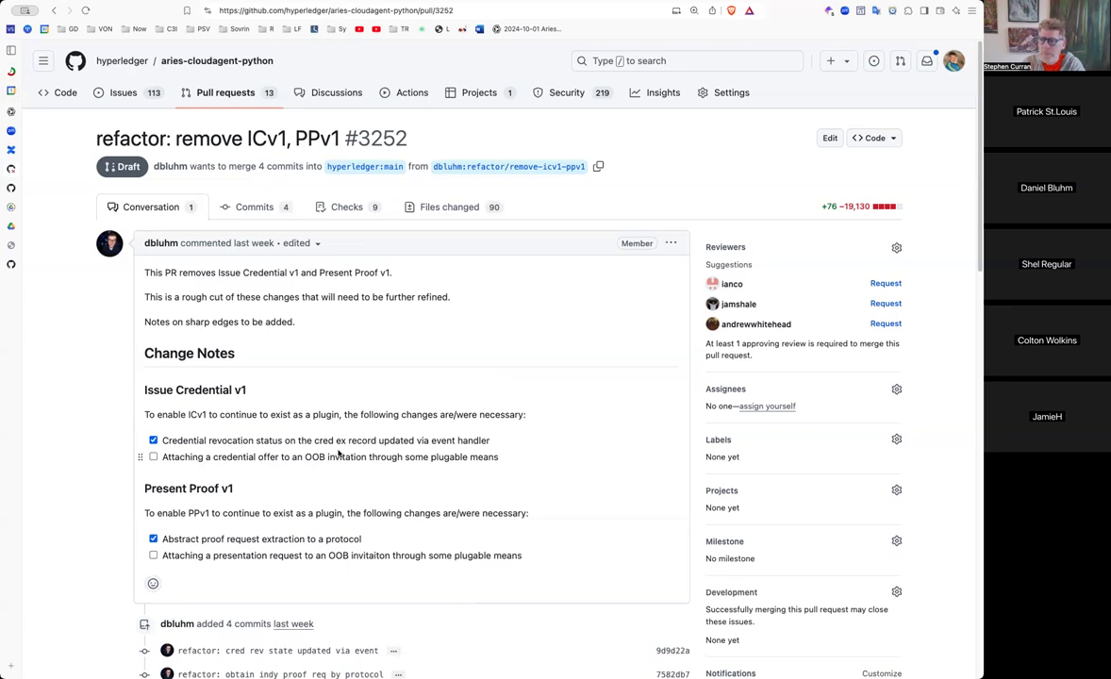
scroll(317, 513, "down", 2)
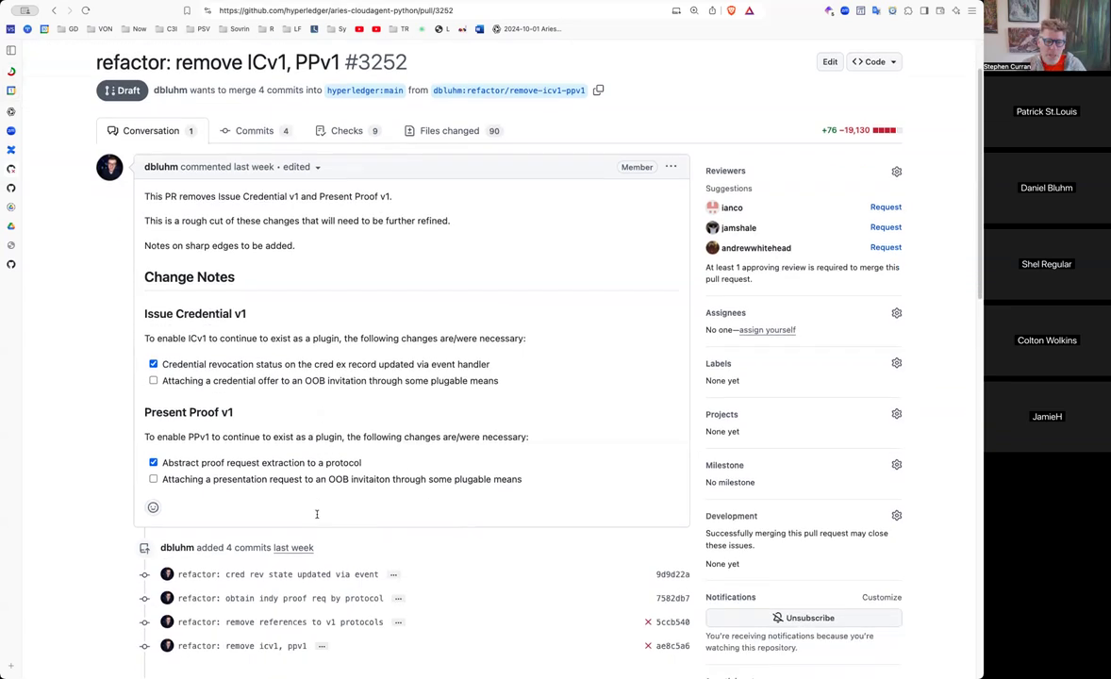
scroll(316, 513, "down", 1)
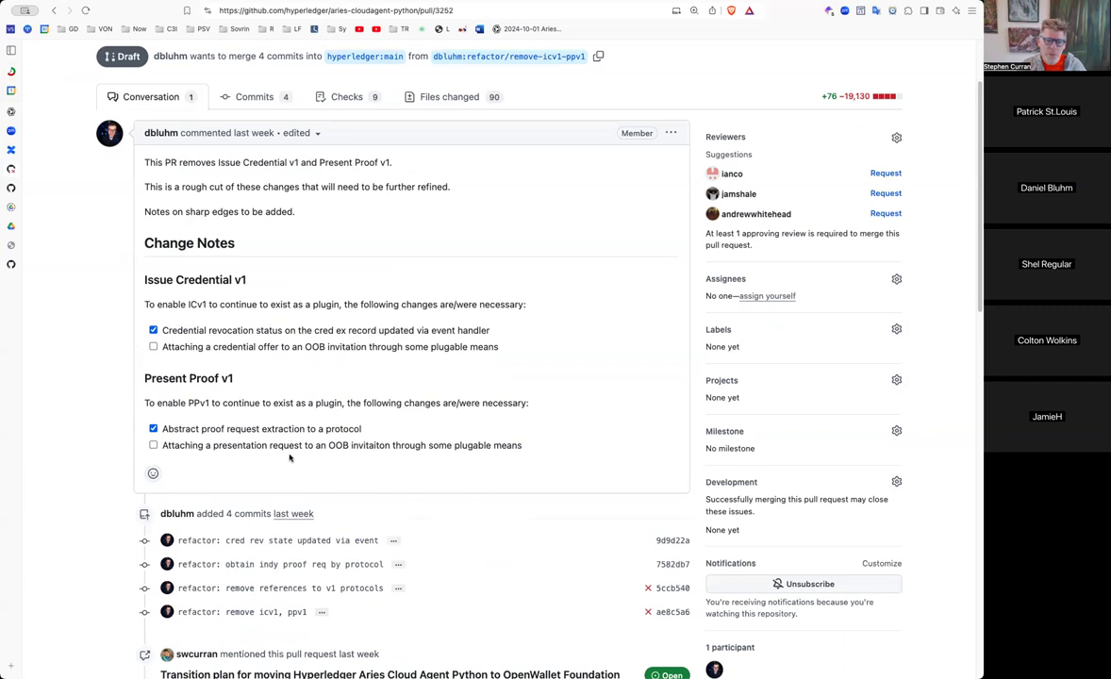
scroll(290, 459, "down", 5)
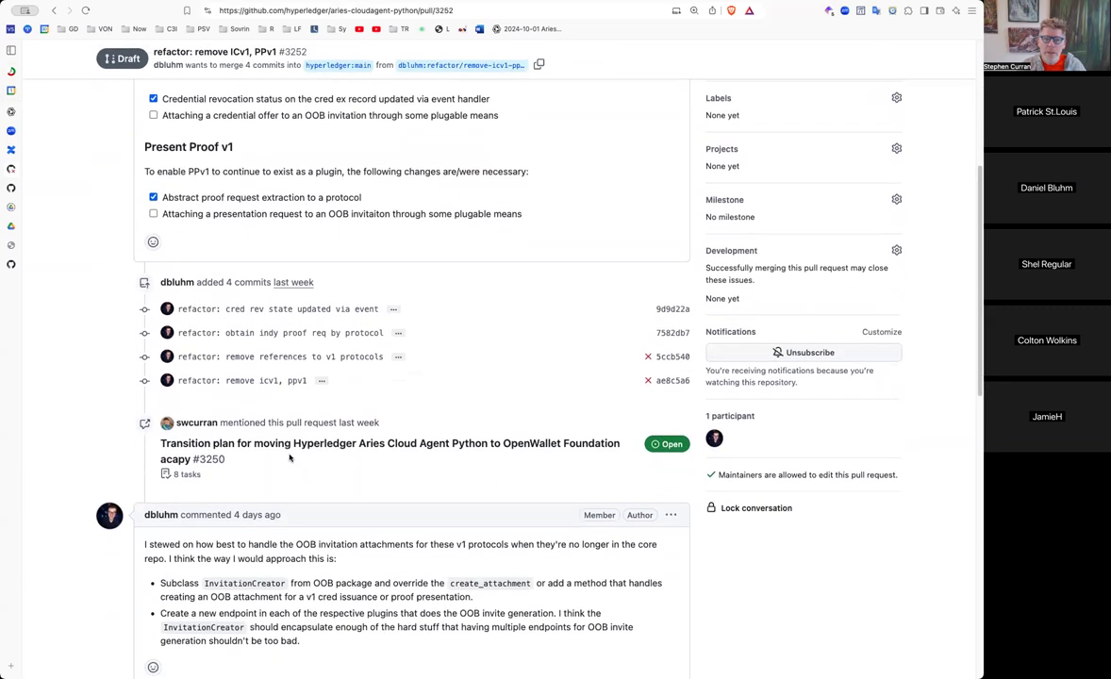
scroll(290, 458, "down", 5)
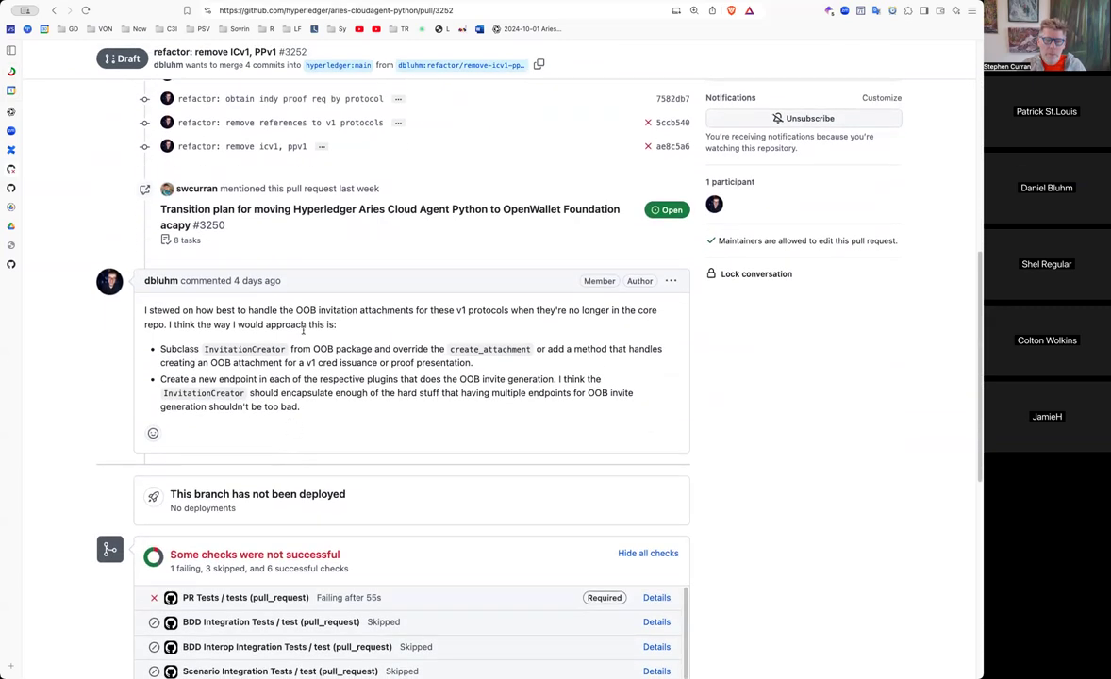
scroll(305, 330, "up", 2)
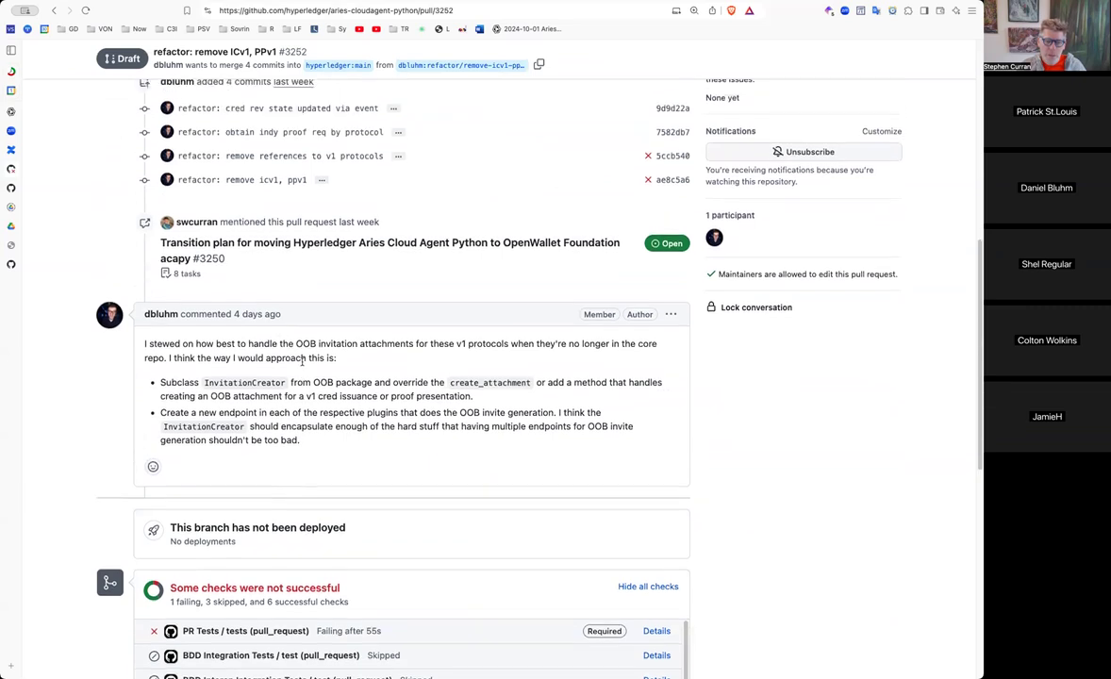
scroll(301, 364, "up", 6)
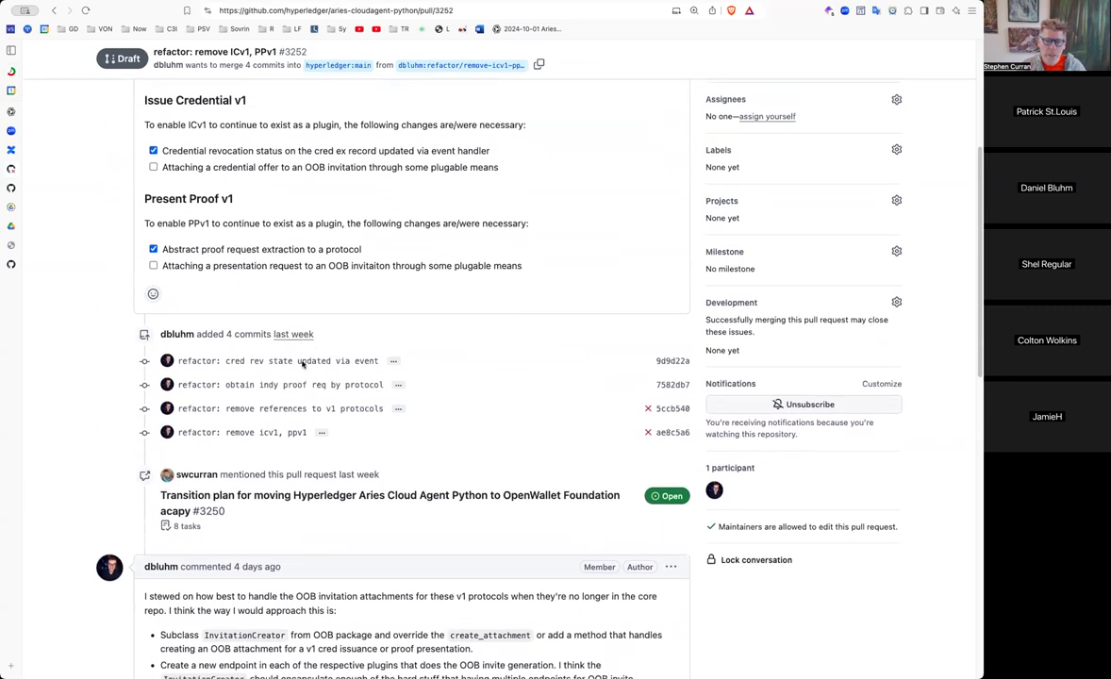
scroll(302, 364, "up", 5)
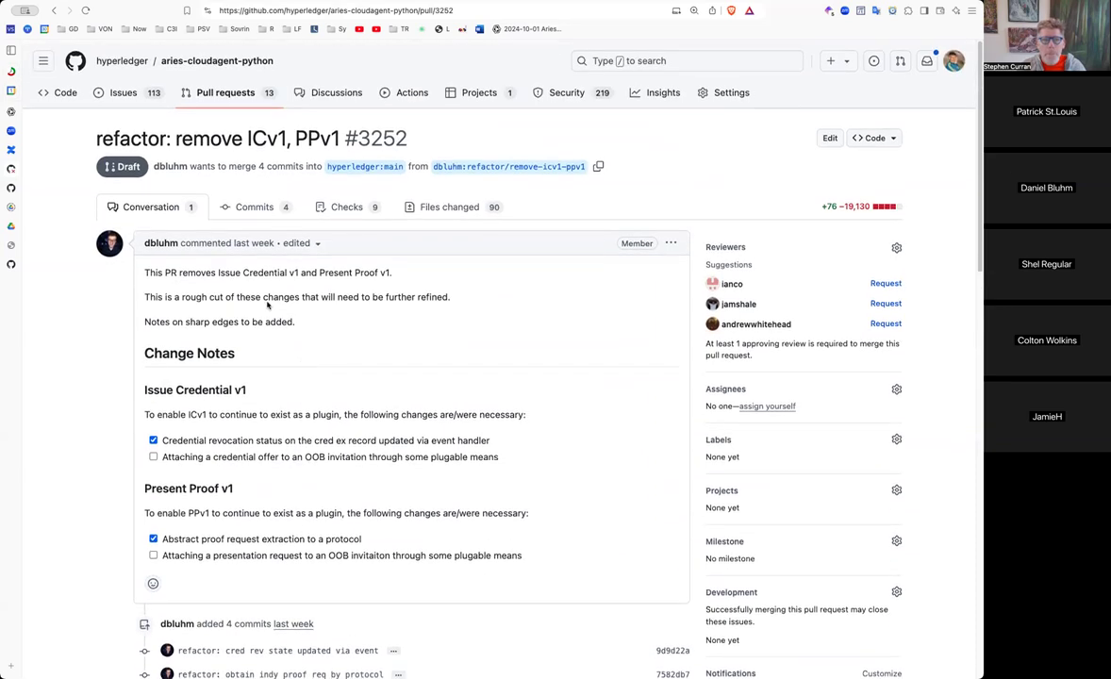
Return to the open pull requests list and preview the eddsa-jcs-2022, askar ordering options and did:web holder support entries
left_click(223, 98)
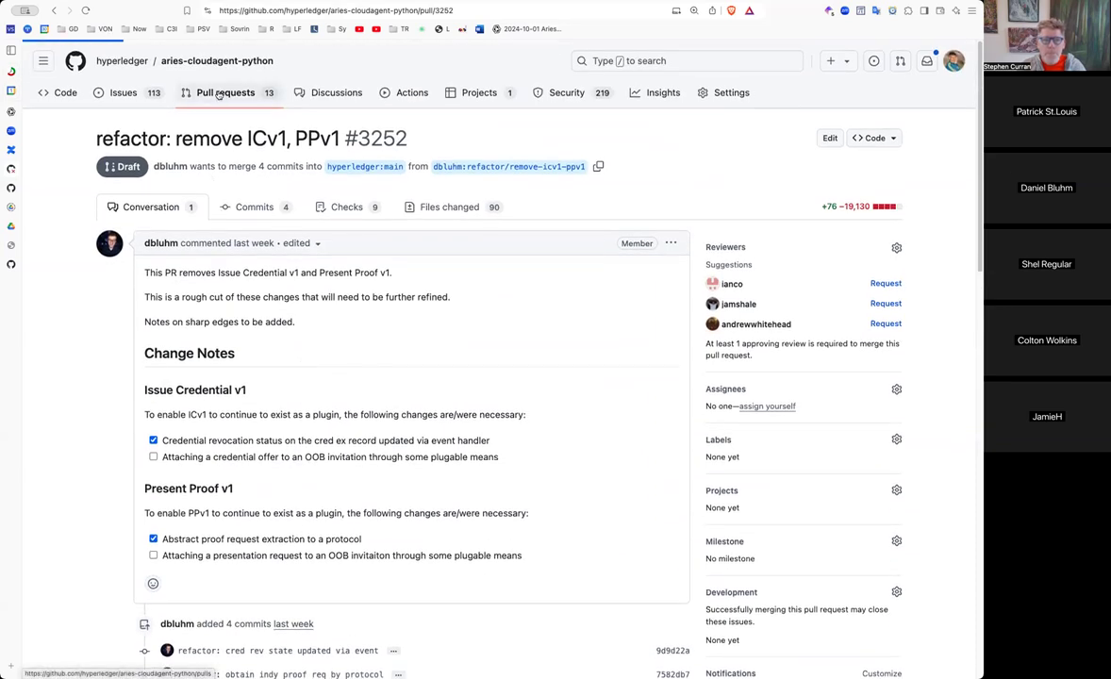
scroll(269, 322, "down", 2)
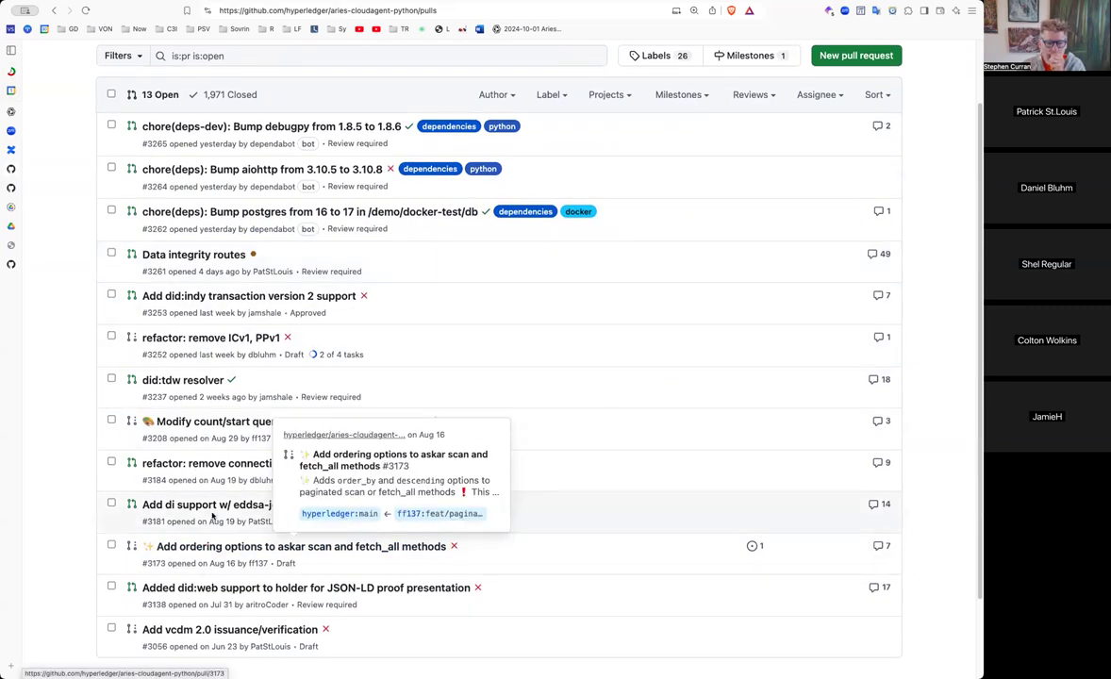
mouse_move(210, 507)
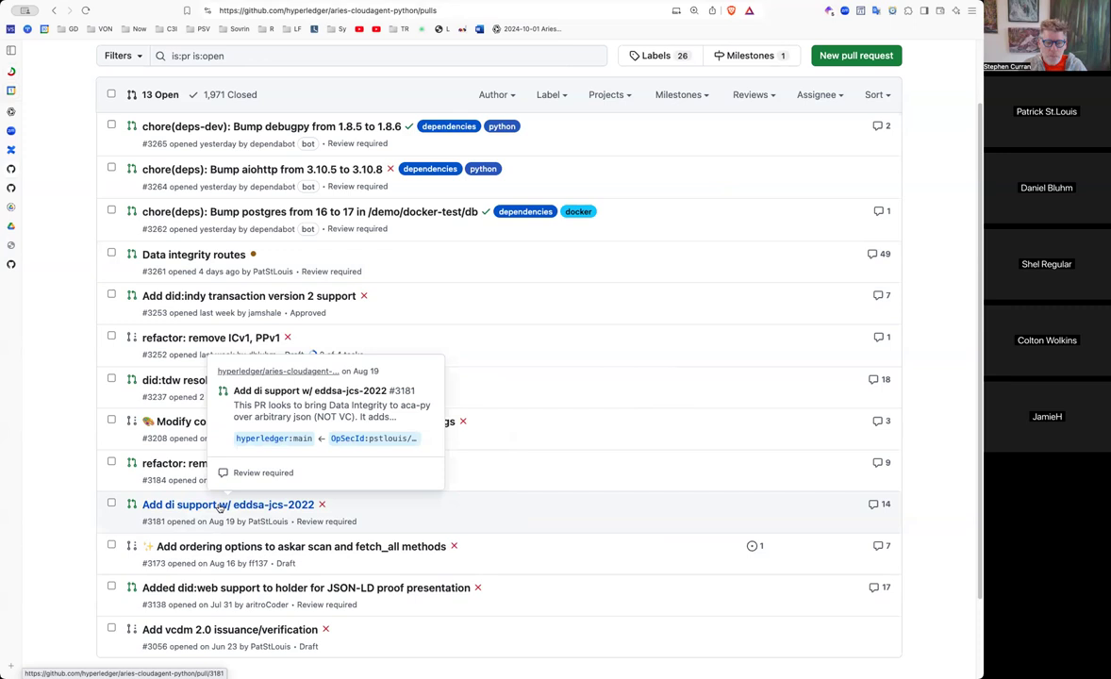
scroll(219, 506, "down", 2)
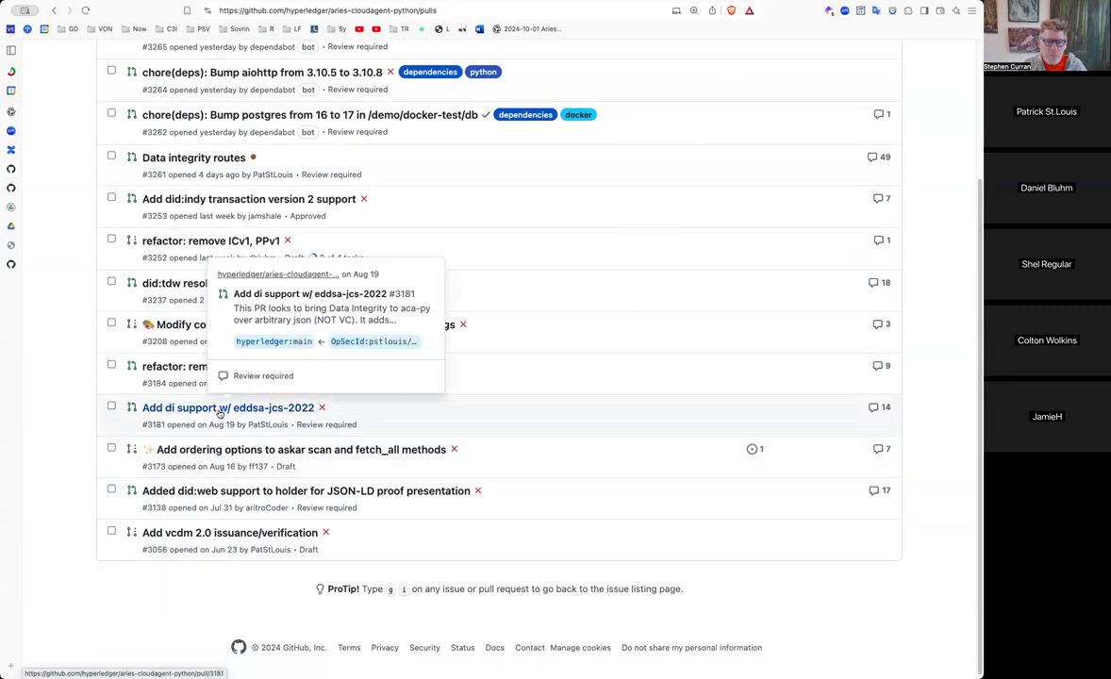
scroll(220, 413, "up", 1)
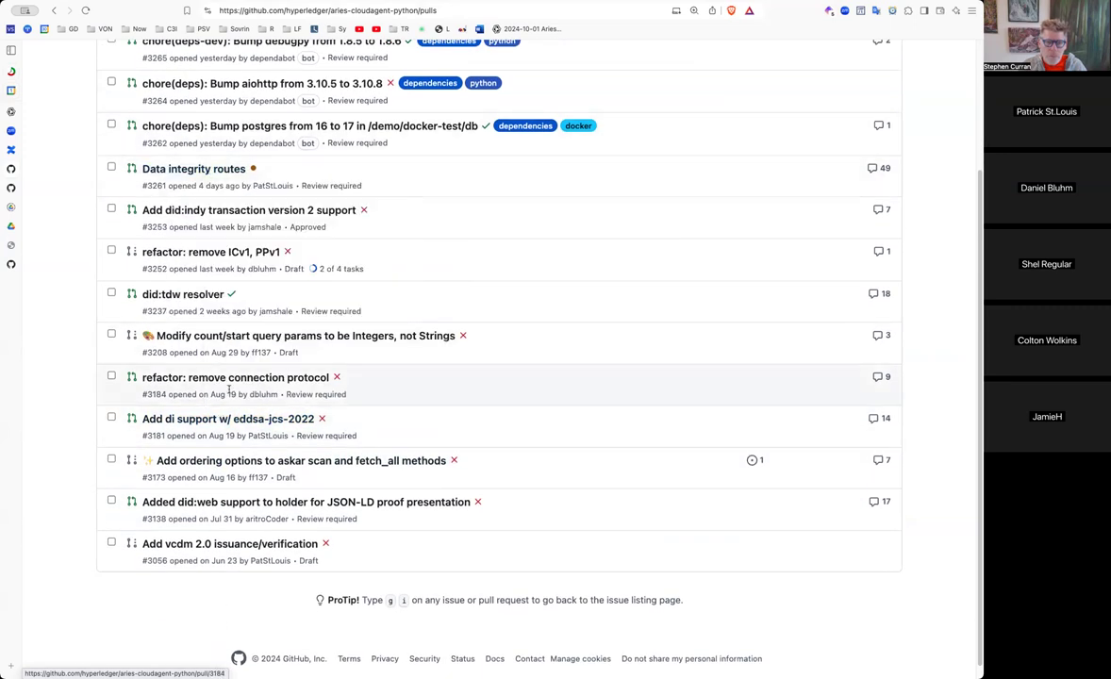
scroll(228, 422, "down", 1)
scroll(227, 430, "up", 1)
mouse_move(224, 449)
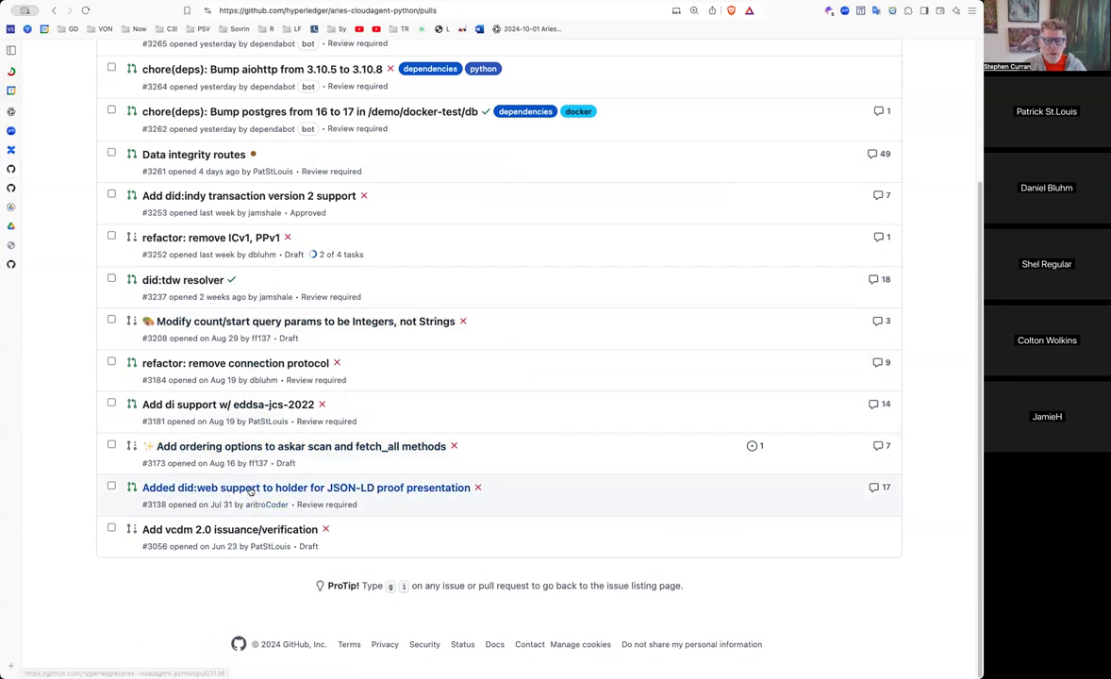
mouse_move(251, 490)
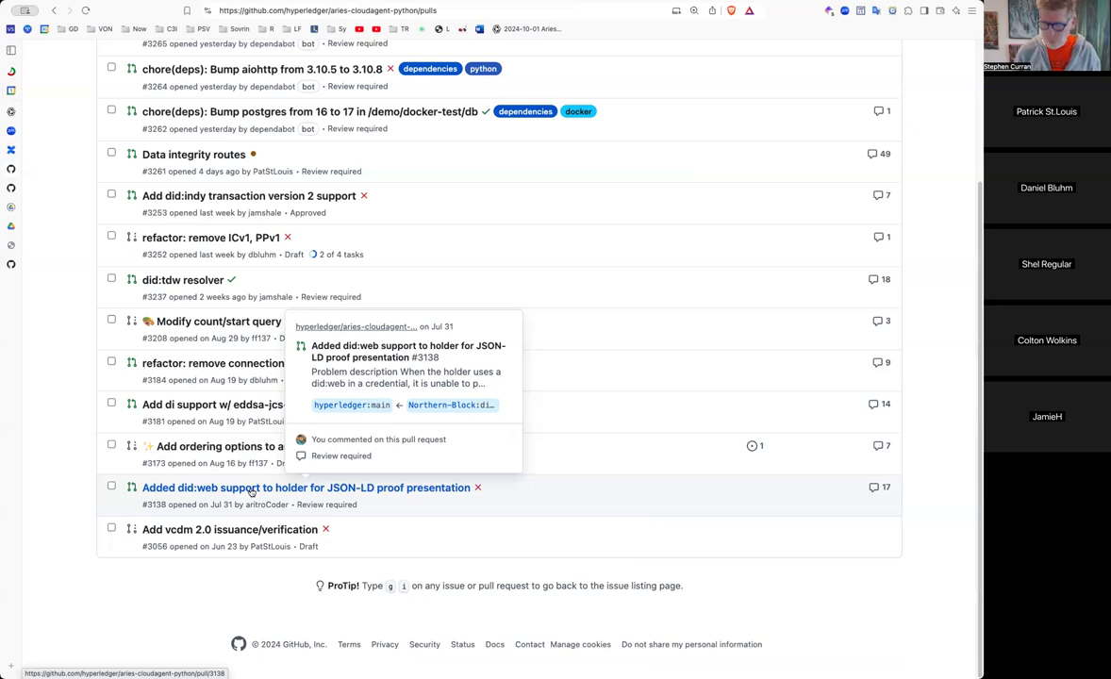
mouse_move(262, 449)
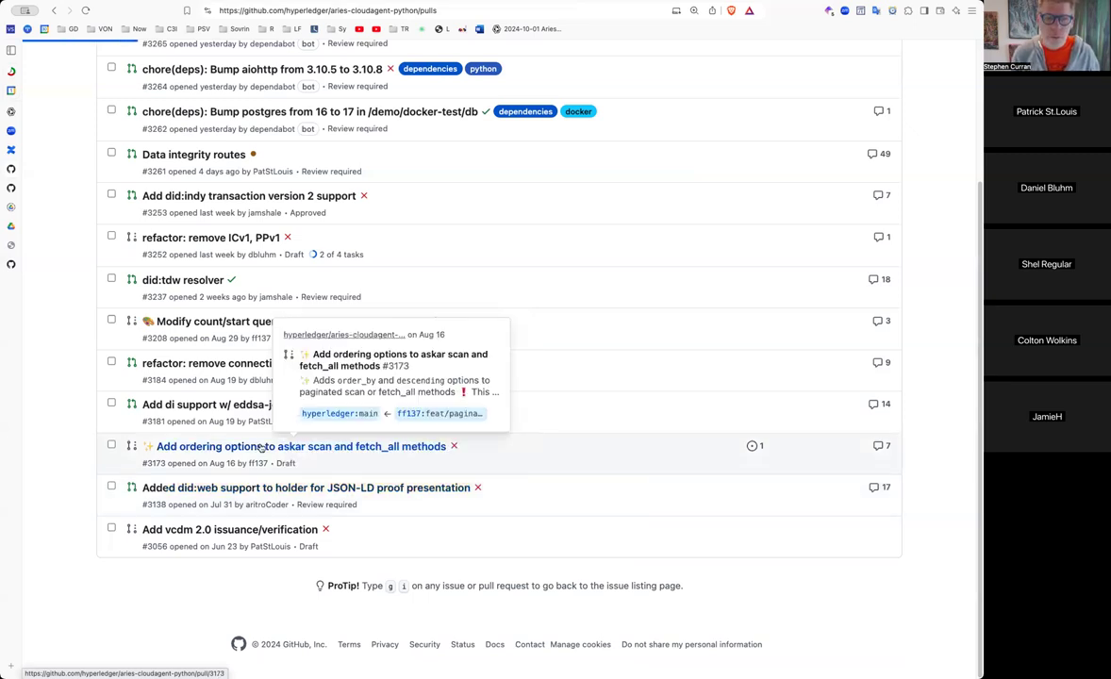
Open the did:web support pull request for JSON-LD proof presentation and examine its checks and the discussion about the verificationMethod approach
left_click(283, 487)
scroll(250, 473, "down", 15)
scroll(250, 473, "down", 20)
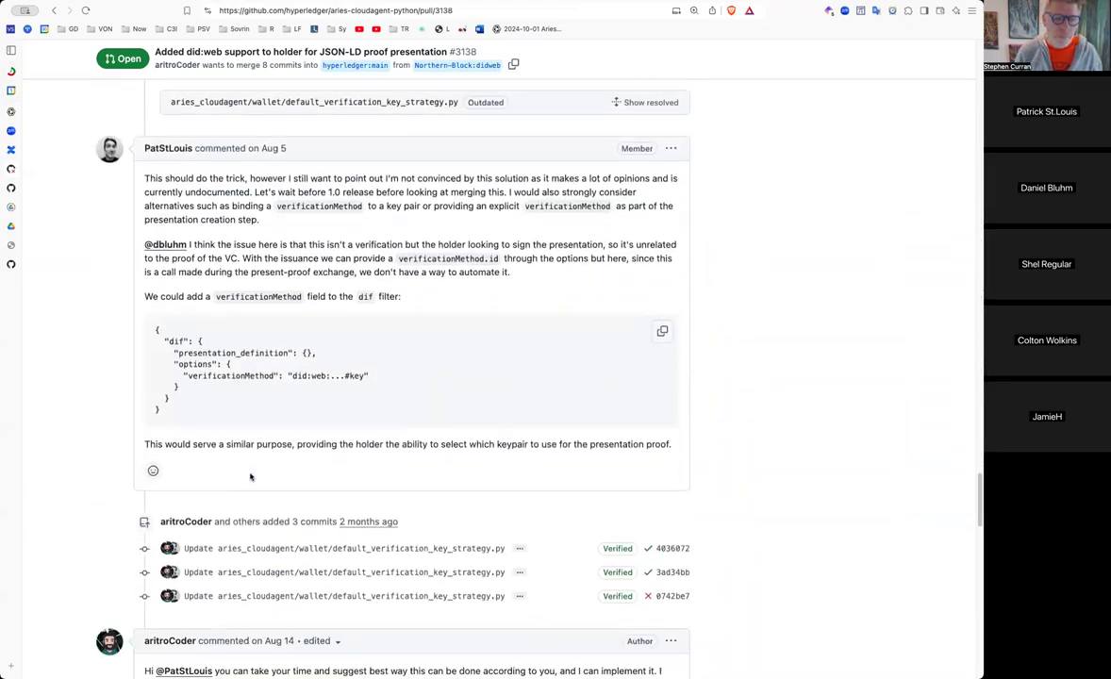
scroll(250, 476, "down", 20)
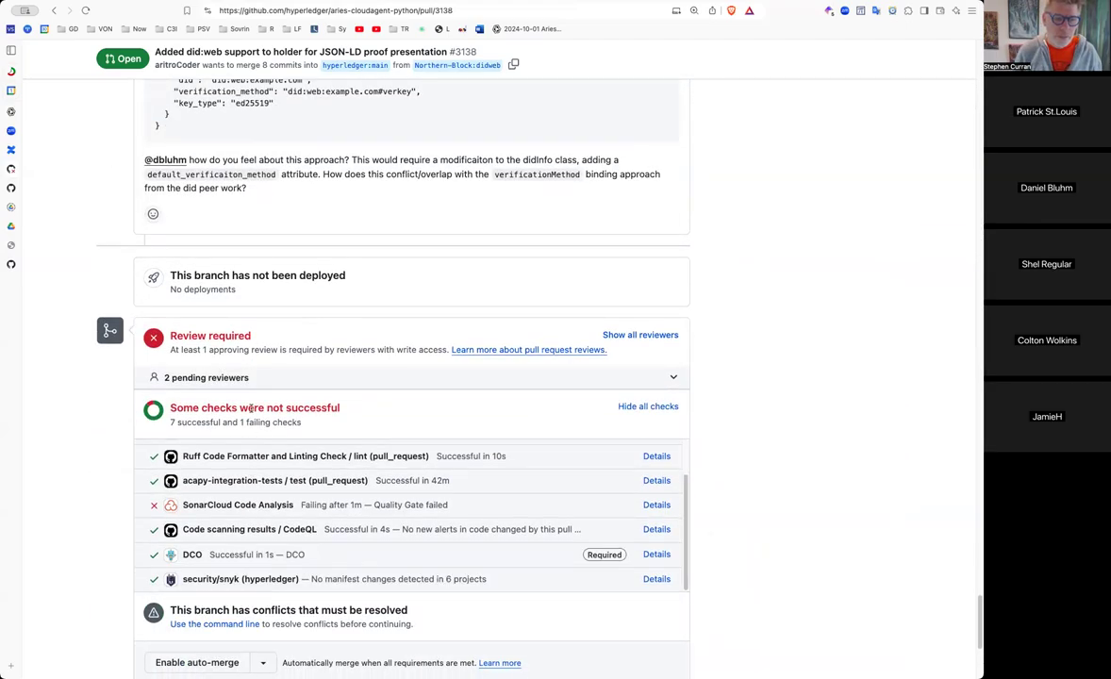
scroll(251, 476, "up", 3)
scroll(250, 407, "up", 5)
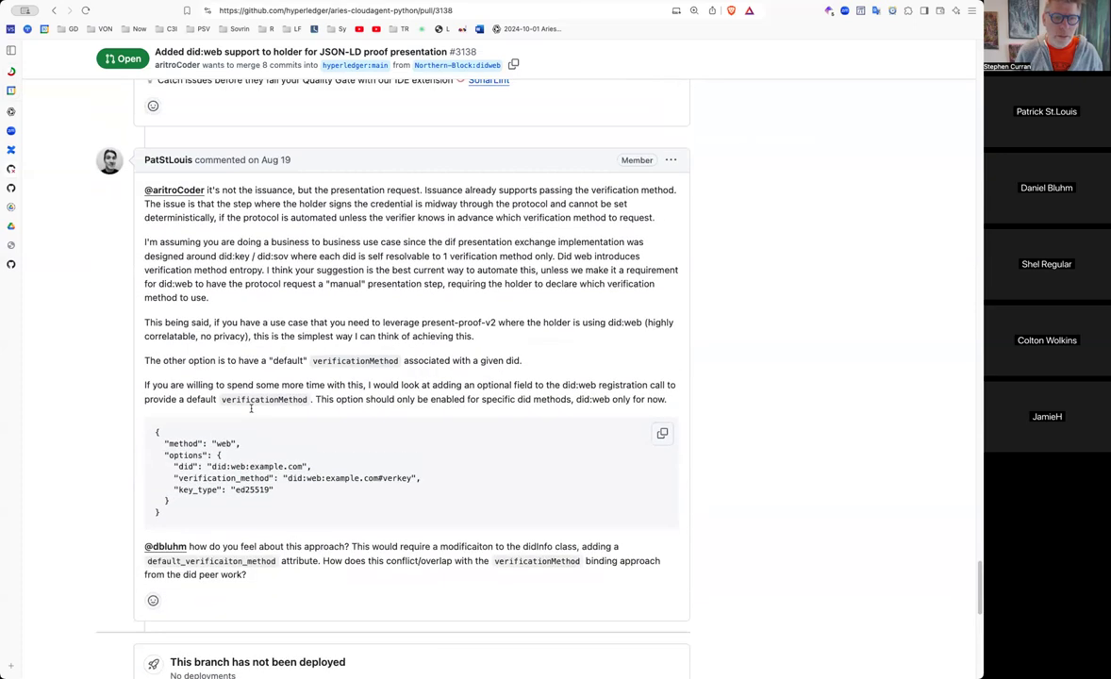
scroll(250, 407, "down", 1)
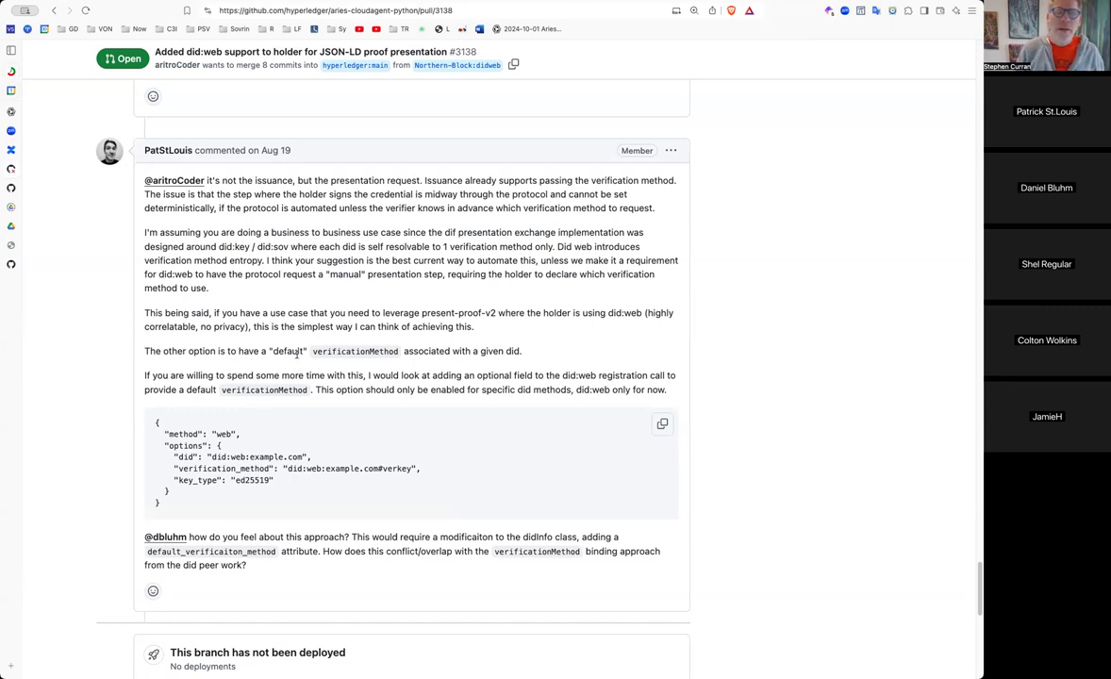
scroll(279, 336, "down", 1)
scroll(279, 336, "up", 3)
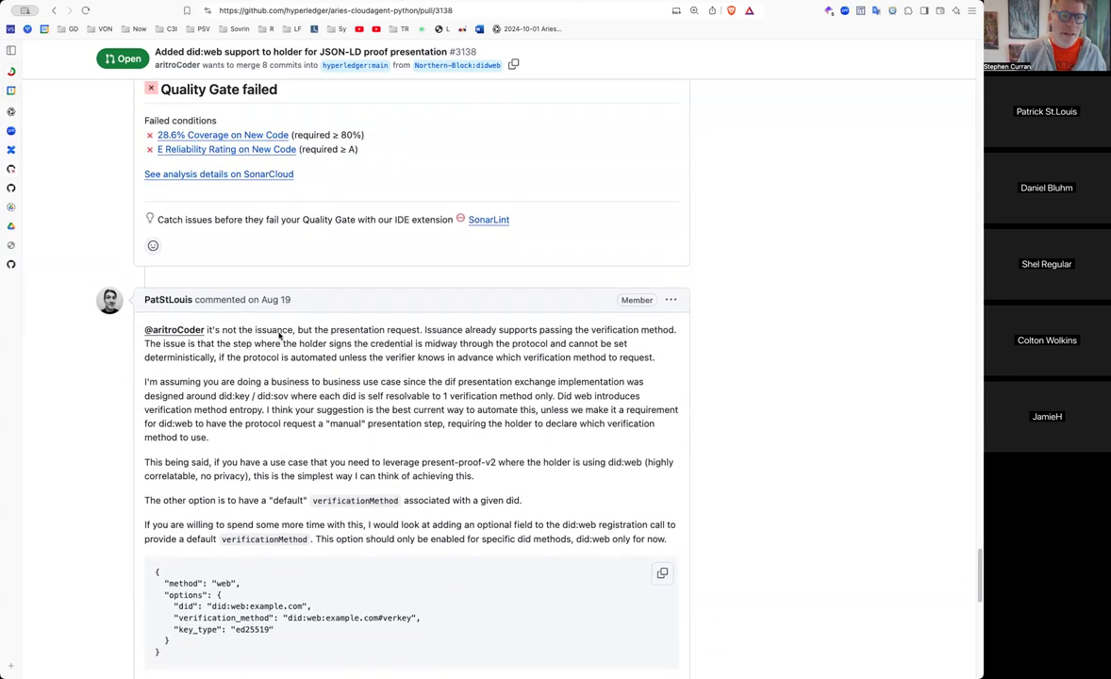
scroll(279, 336, "up", 10)
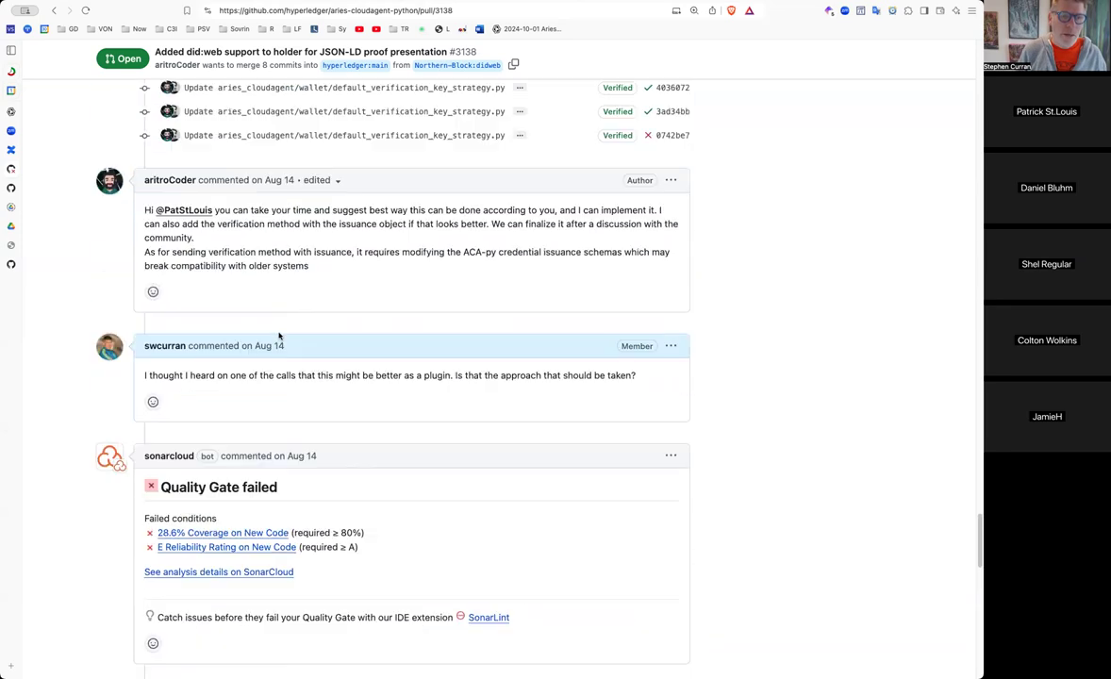
scroll(279, 336, "up", 15)
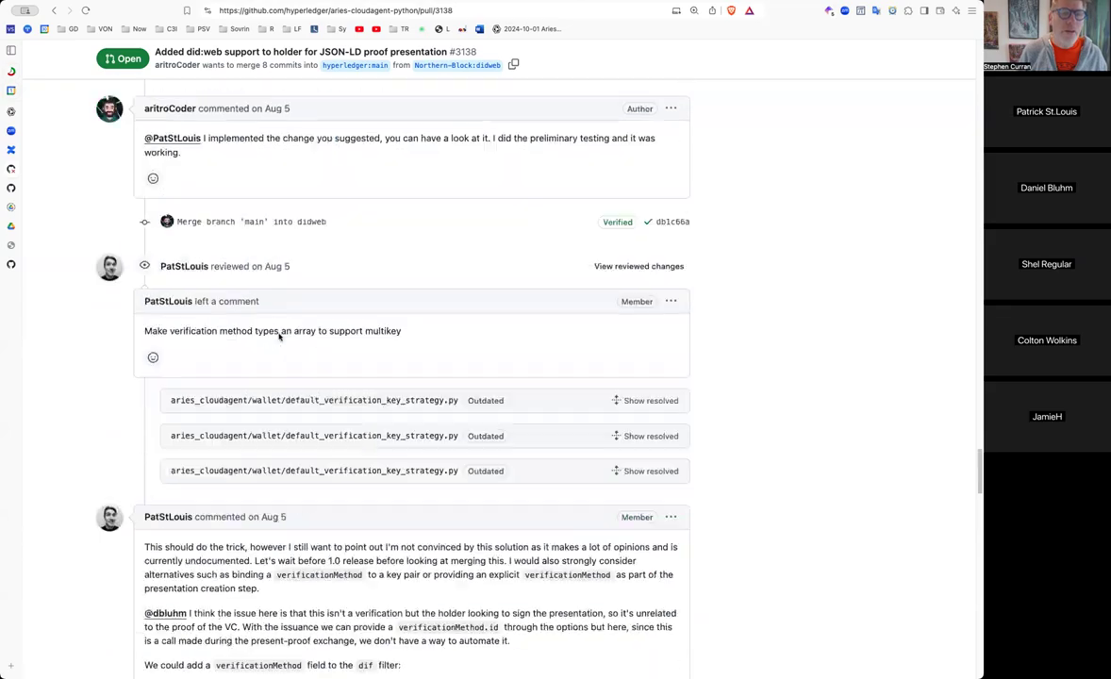
Recheck the did:web pull request's verification method comments, key-type pseudo code, SonarCloud check, branch conflicts and presentation request examples
scroll(158, 221, "down", 20)
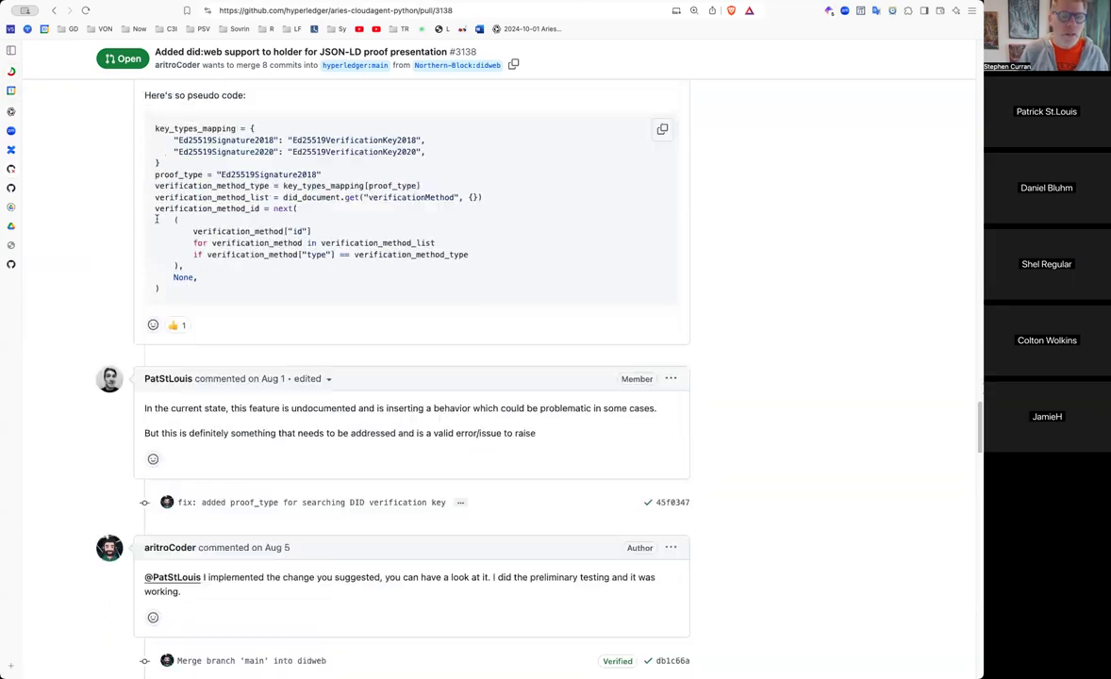
scroll(157, 221, "down", 5)
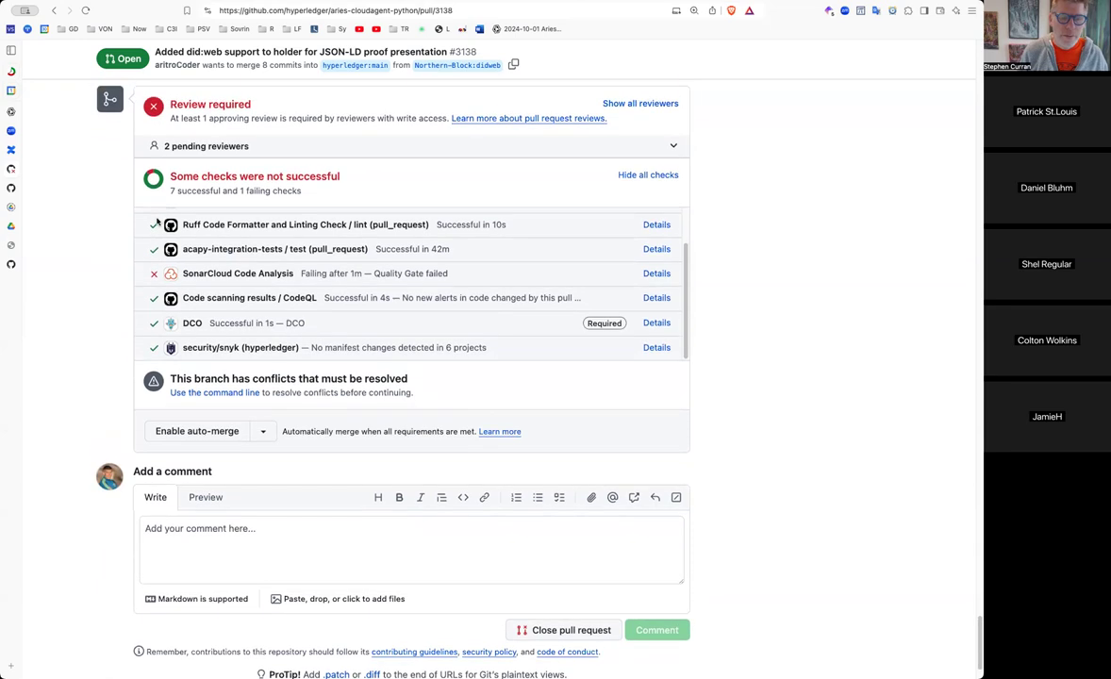
scroll(156, 223, "up", 3)
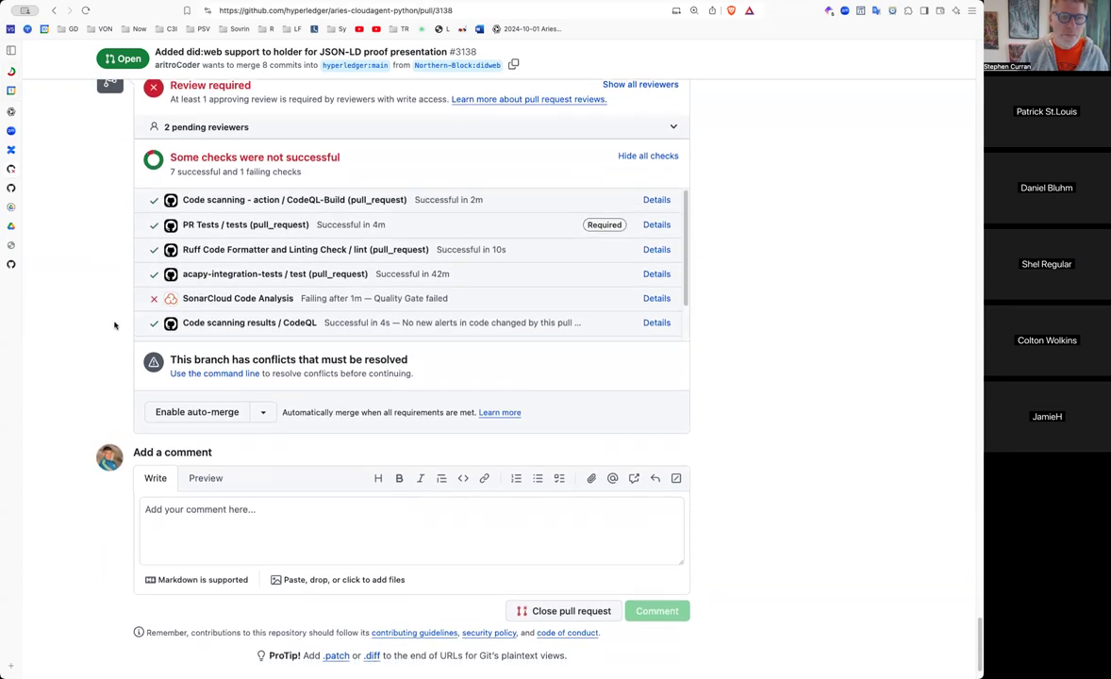
scroll(115, 318, "down", 2)
scroll(114, 324, "up", 10)
scroll(114, 325, "up", 15)
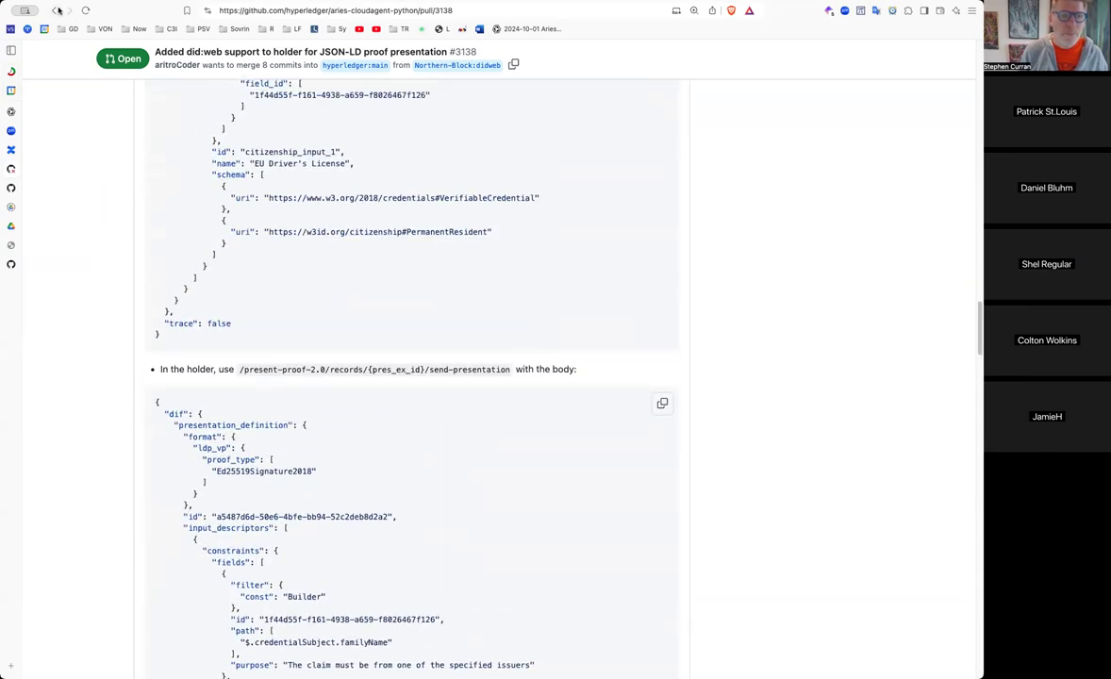
Return to the open pull requests list and go over the remaining entries, including the vcdm 2.0 issuance/verification draft
left_click(53, 11)
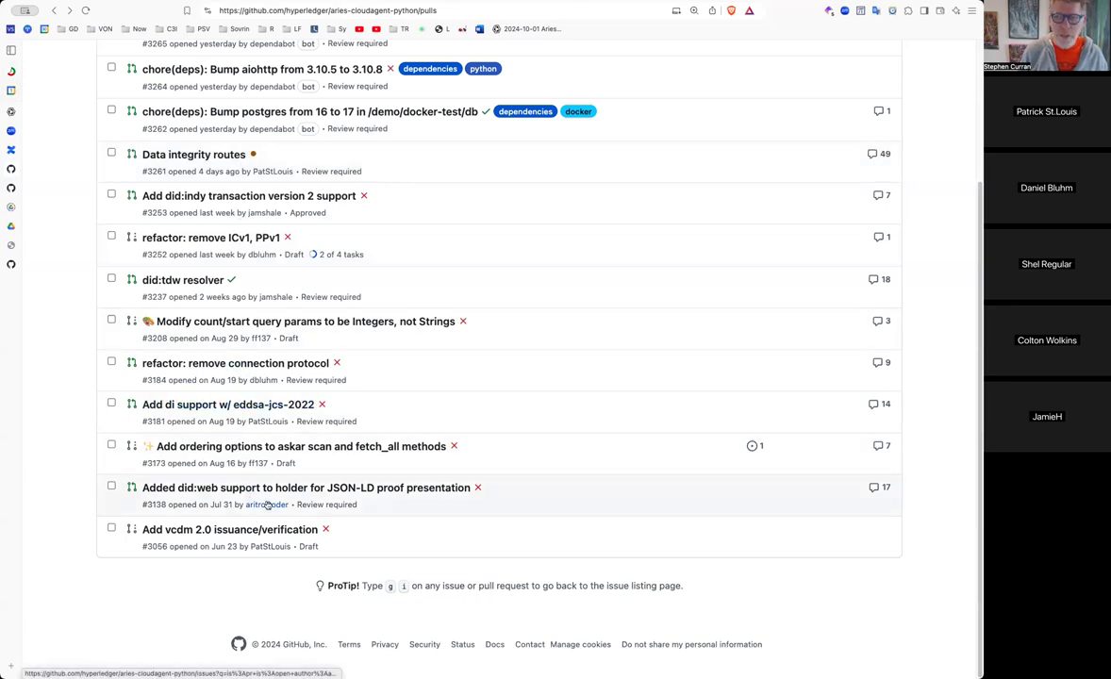
mouse_move(267, 505)
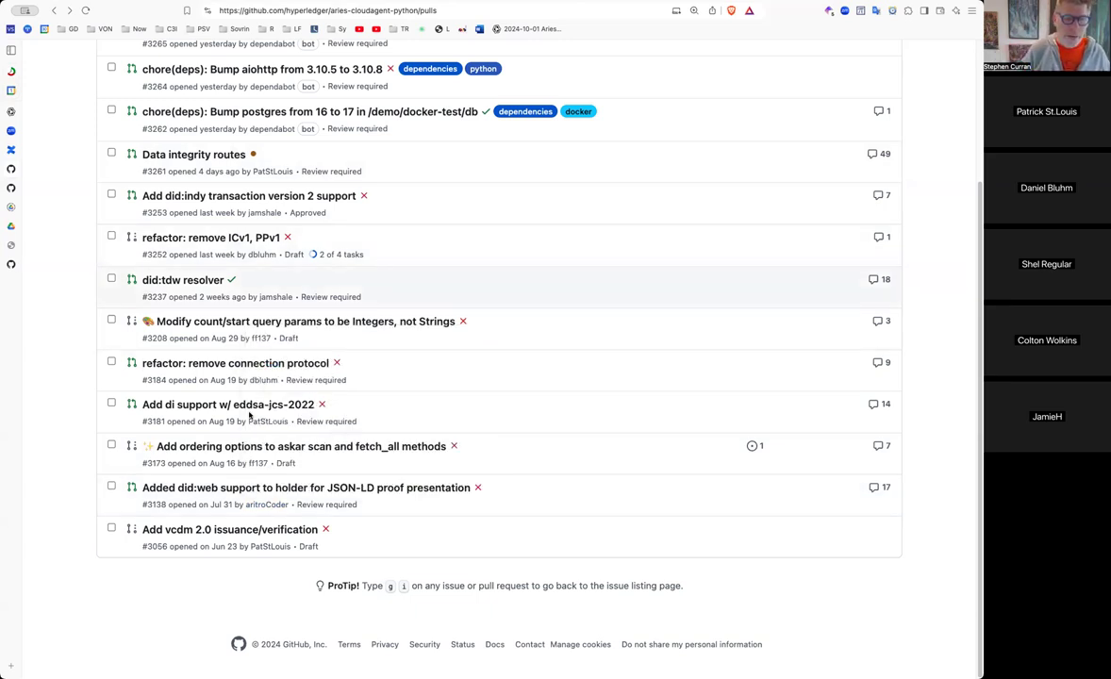
mouse_move(257, 536)
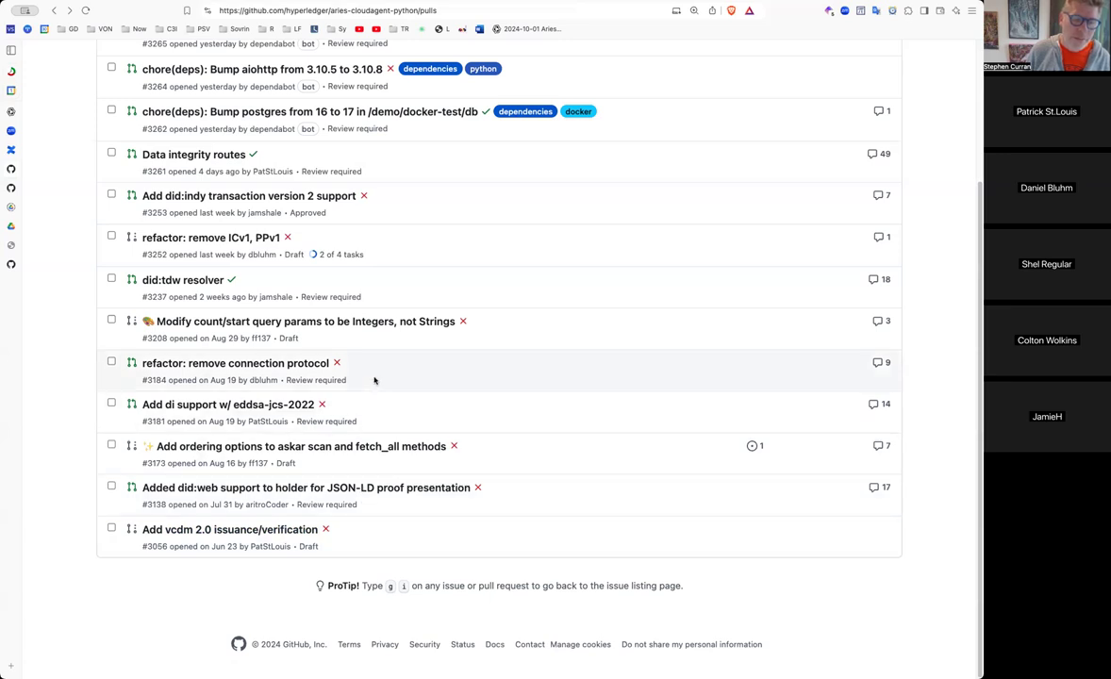
scroll(375, 380, "up", 2)
scroll(374, 380, "up", 2)
scroll(375, 377, "down", 3)
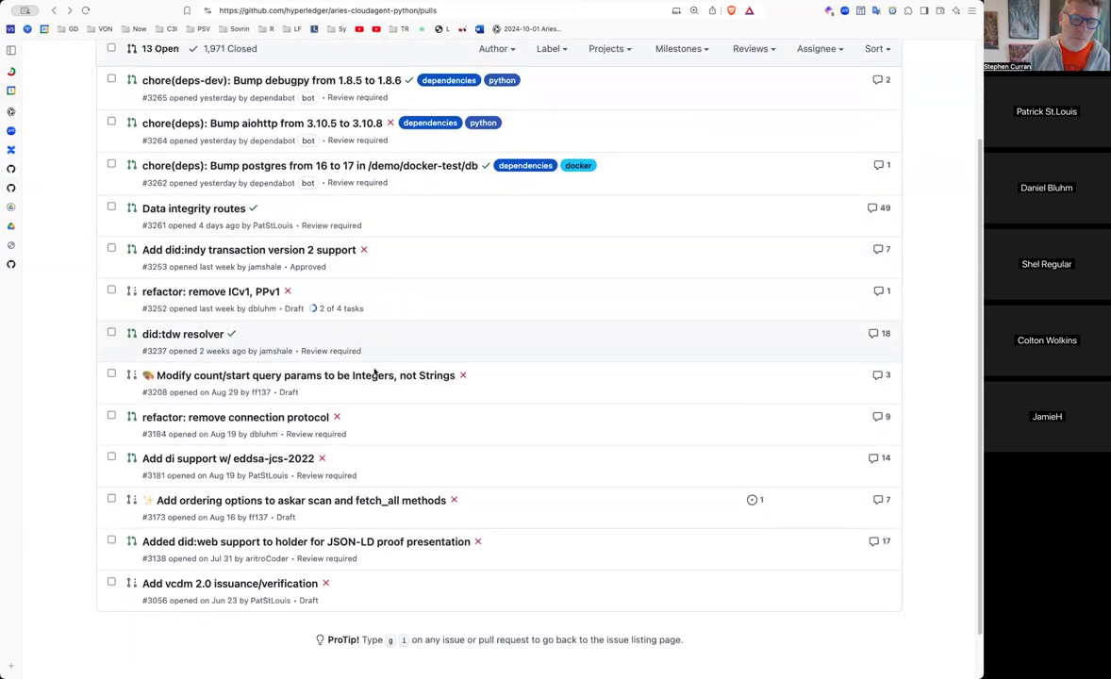
scroll(374, 374, "down", 1)
scroll(374, 371, "up", 2)
scroll(374, 367, "up", 1)
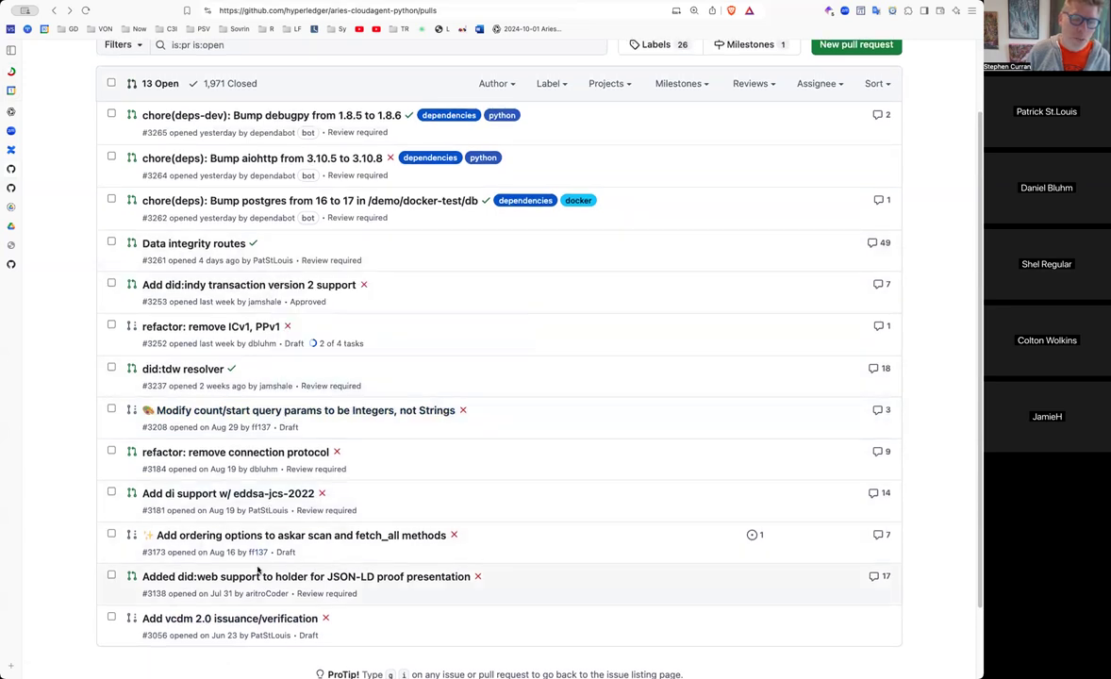
scroll(459, 311, "up", 2)
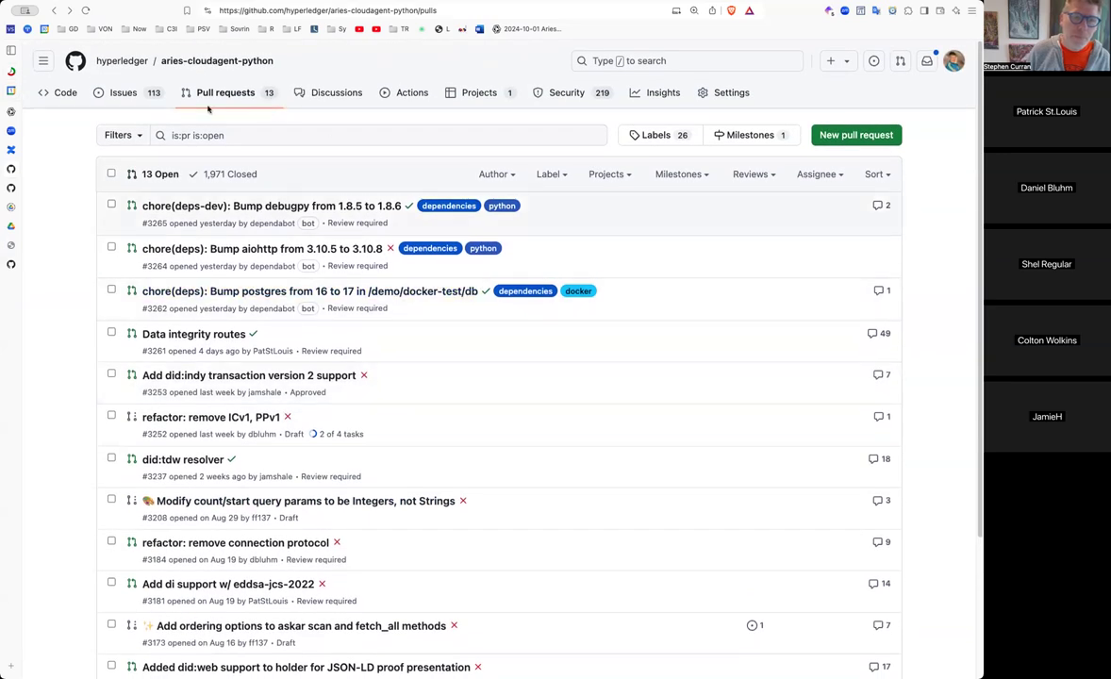
Open the demo folder in the repository's code and look through its subfolders and configuration files
left_click(131, 95)
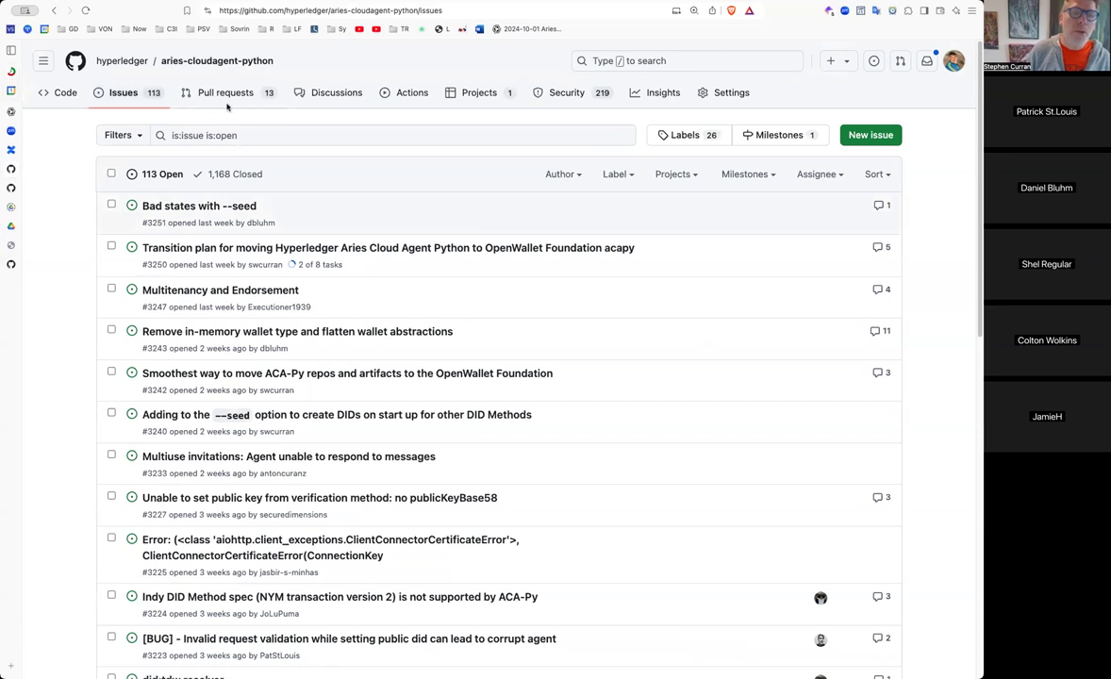
left_click(59, 90)
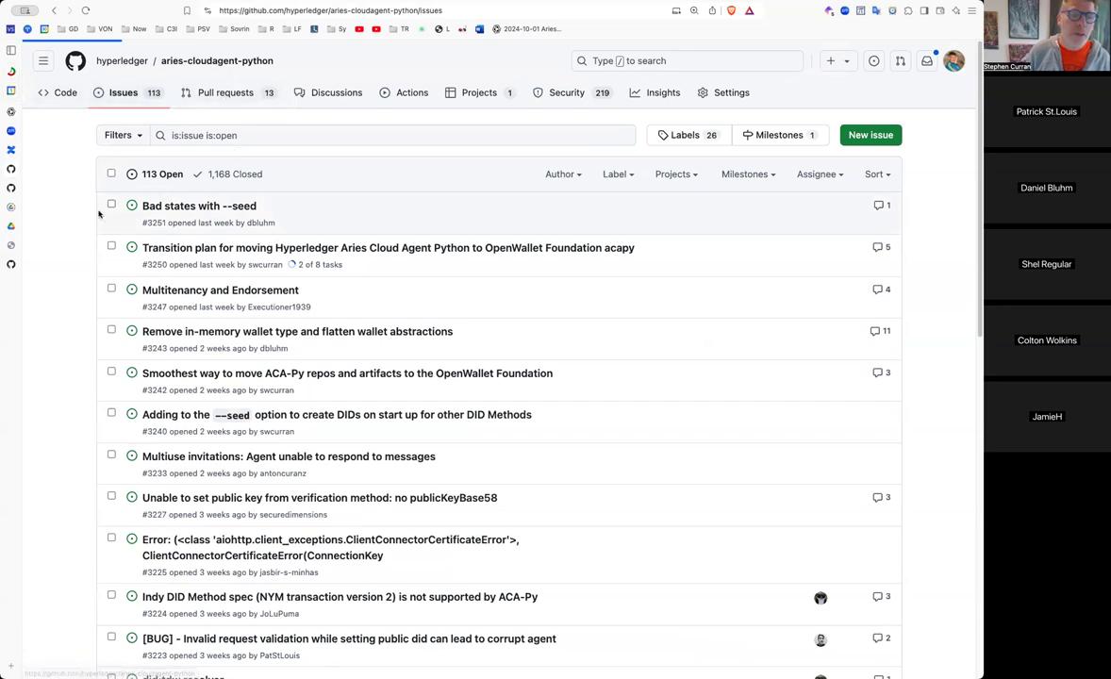
left_click(132, 355)
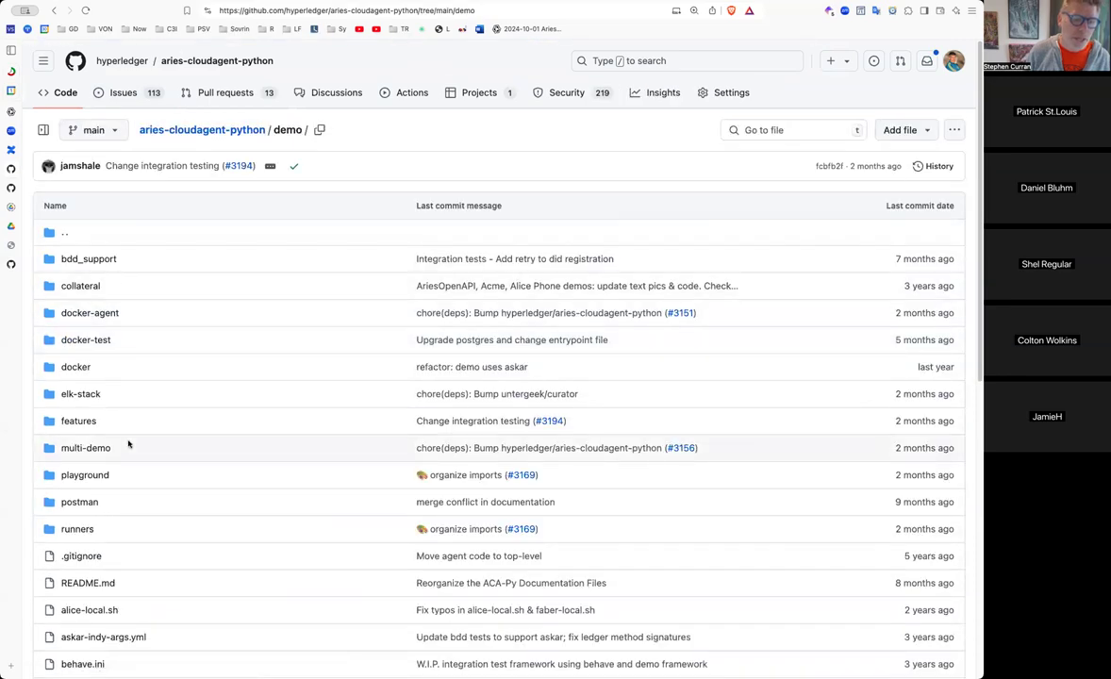
scroll(129, 444, "down", 8)
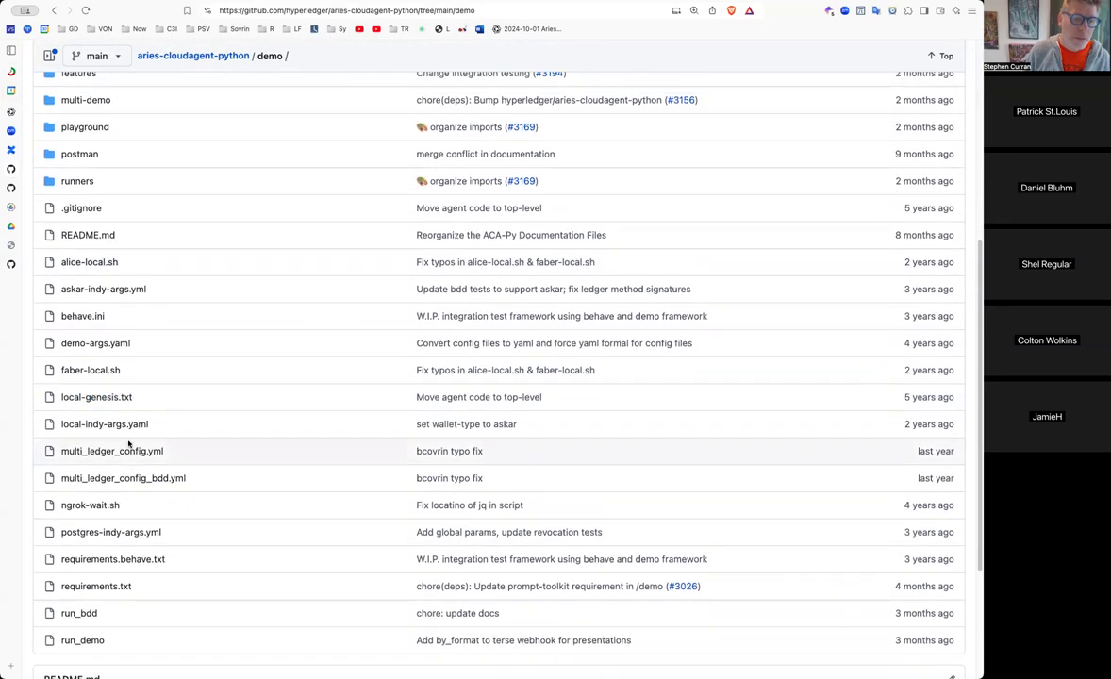
scroll(128, 444, "up", 5)
scroll(122, 345, "down", 1)
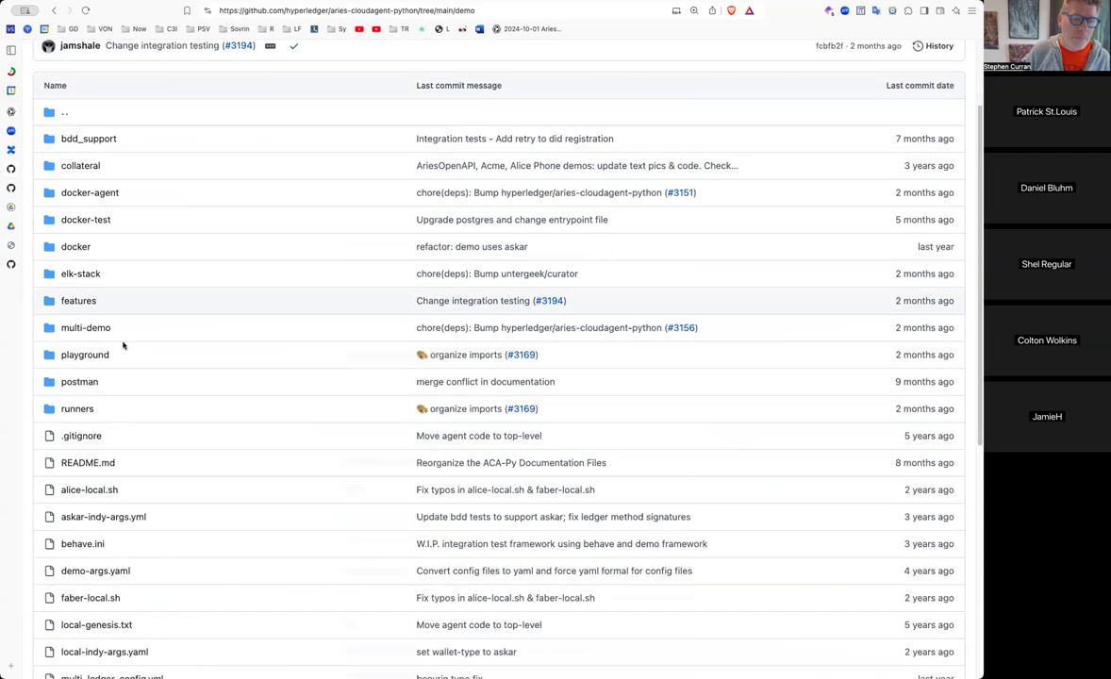
scroll(123, 345, "down", 5)
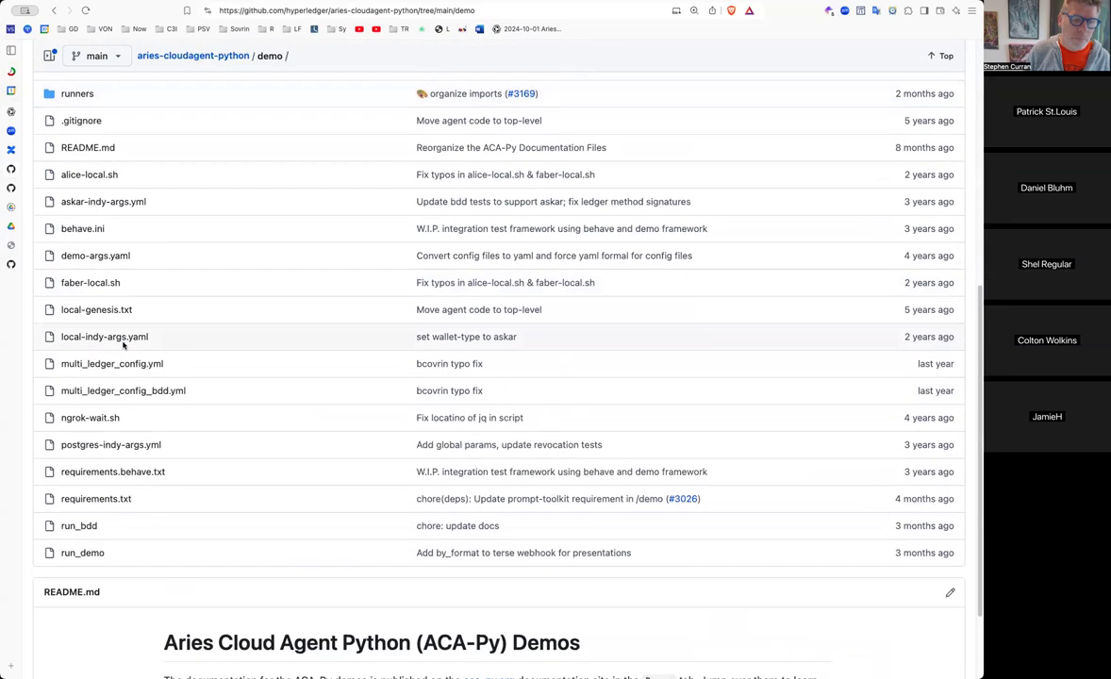
scroll(123, 345, "up", 1)
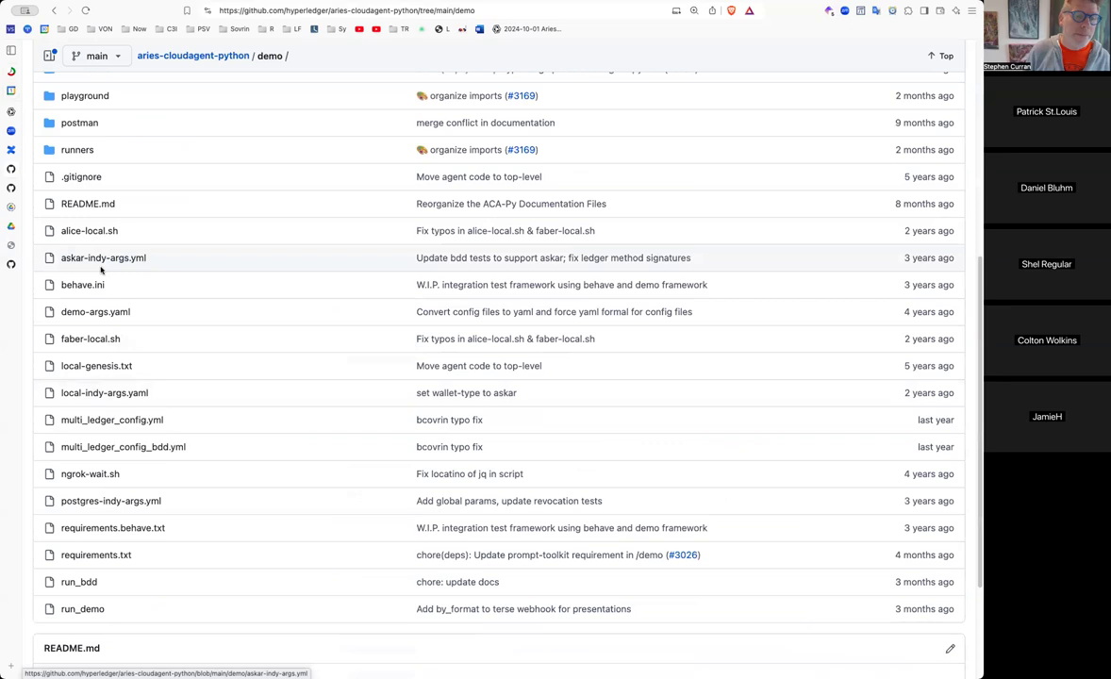
Look inside the demo's postman folder and return to the demo file listing
left_click_drag(129, 300, 135, 394)
scroll(132, 377, "up", 1)
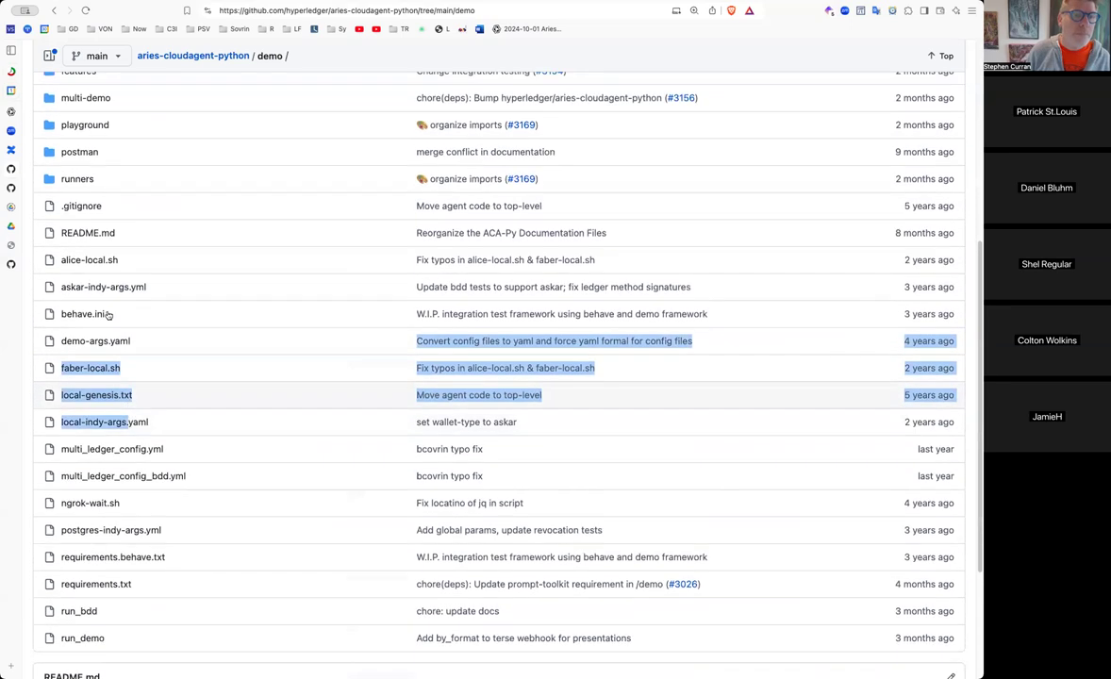
left_click(82, 151)
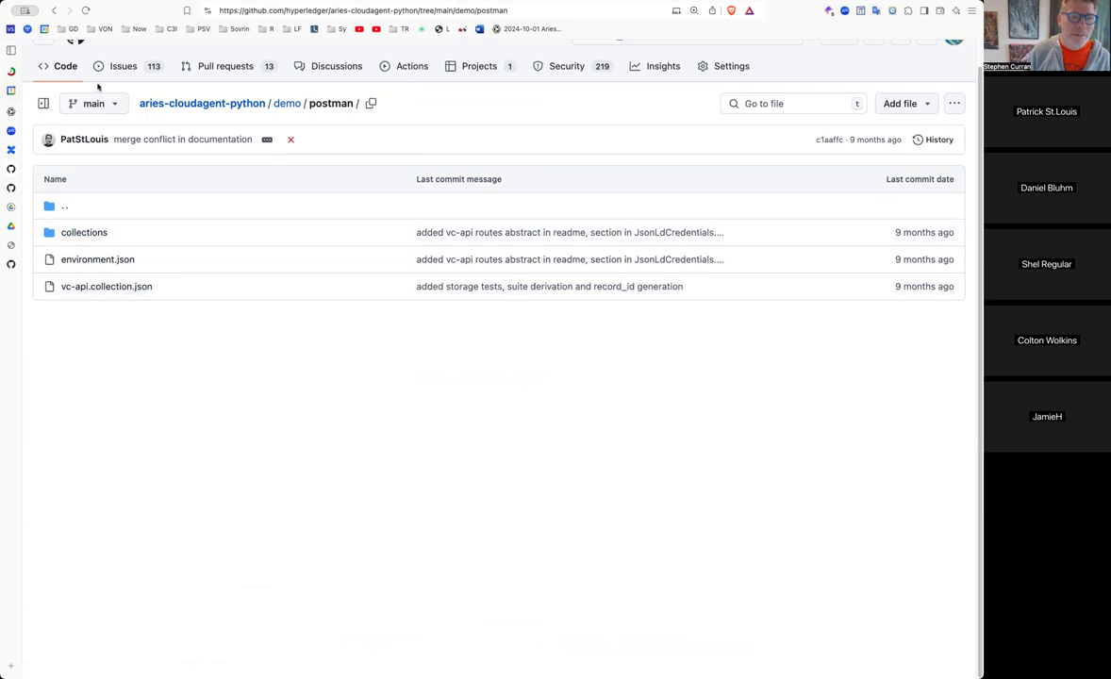
left_click(54, 12)
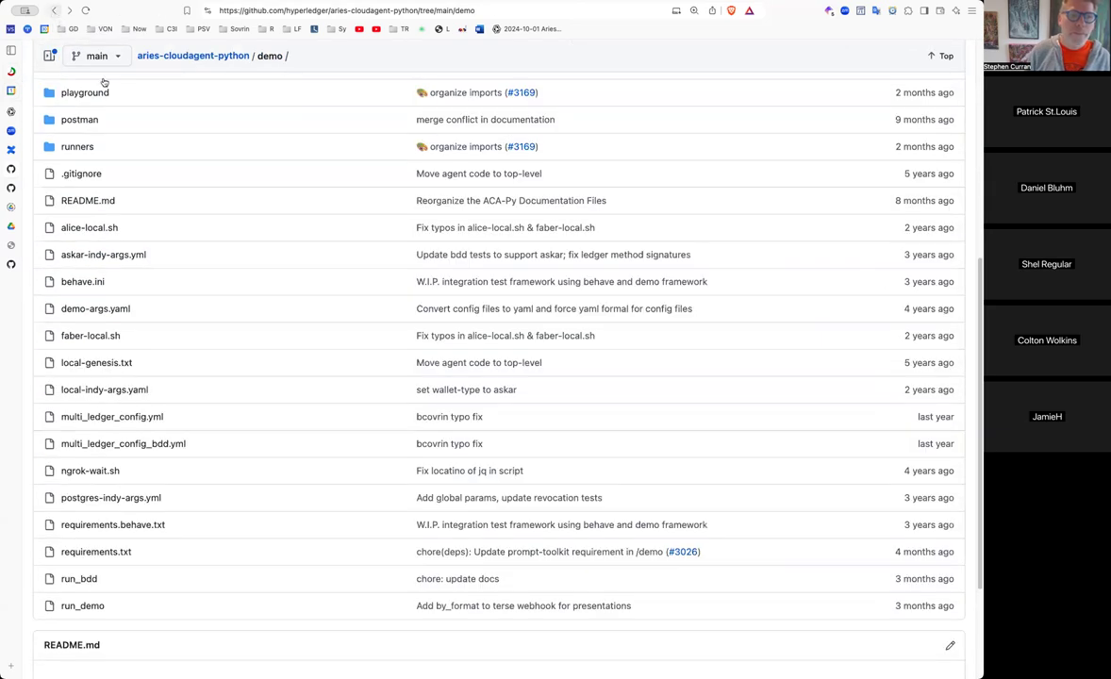
Open the "Bad states with --seed" issue from the repository's open issues to read its description
scroll(110, 175, "up", 1)
scroll(109, 175, "up", 8)
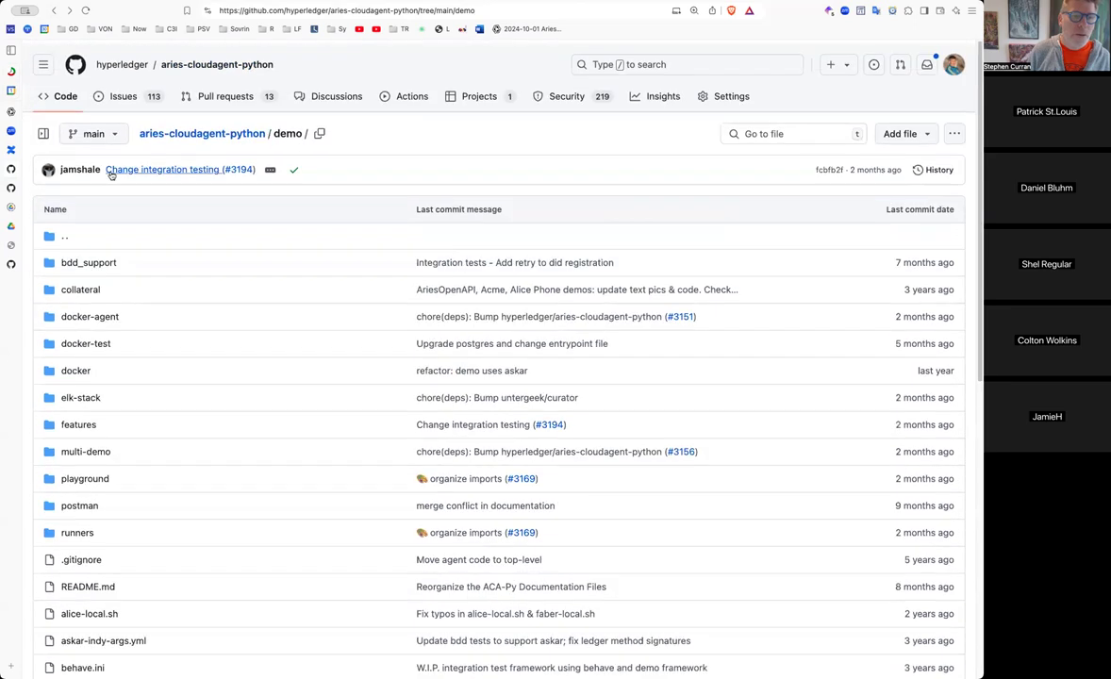
left_click(122, 93)
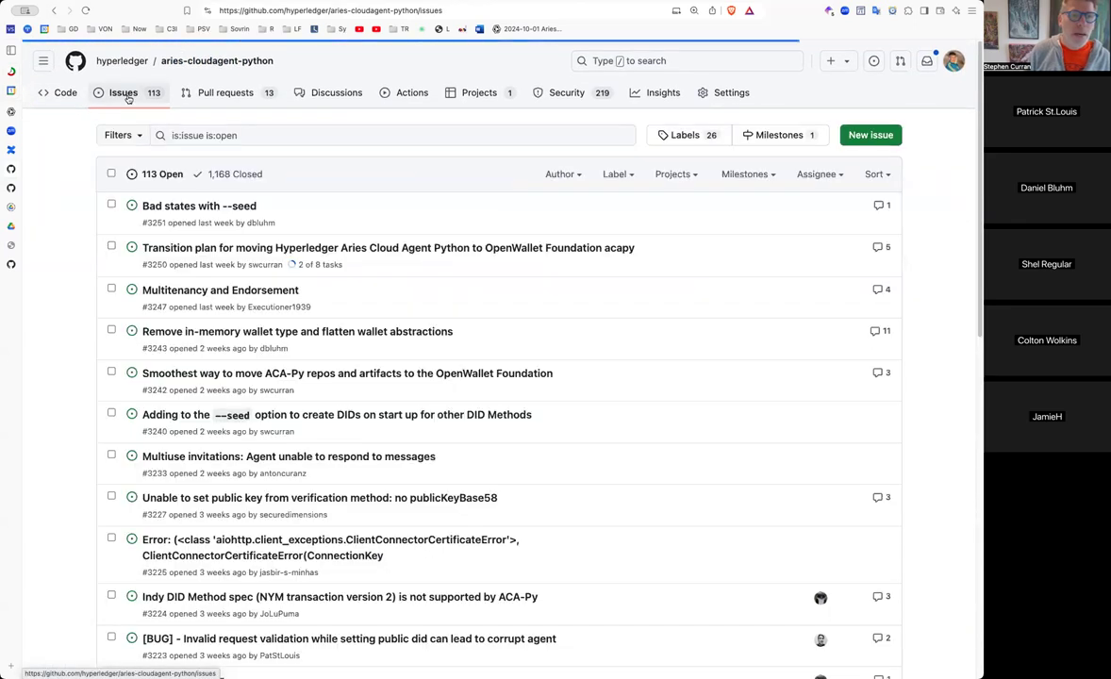
scroll(304, 314, "down", 1)
scroll(303, 314, "up", 1)
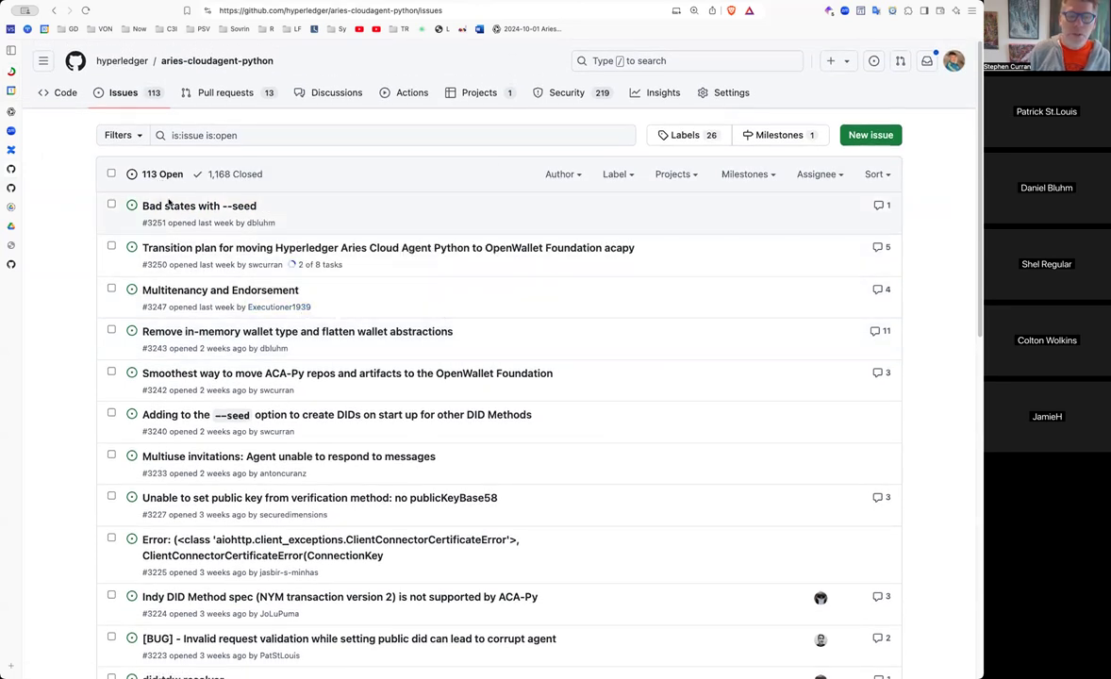
mouse_move(176, 207)
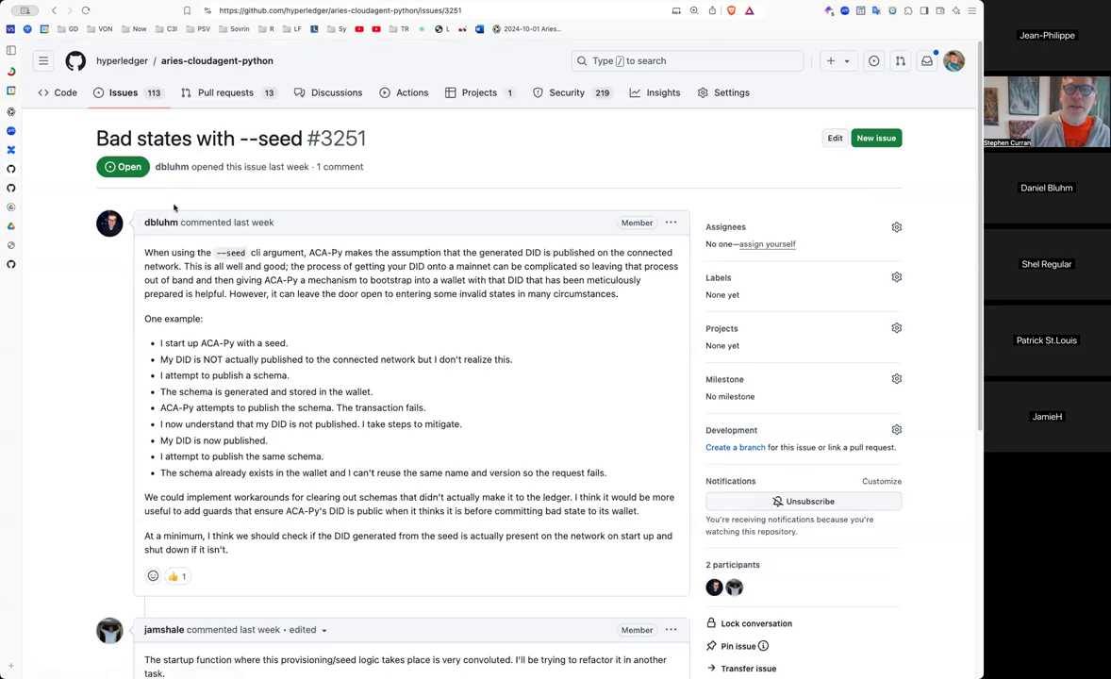
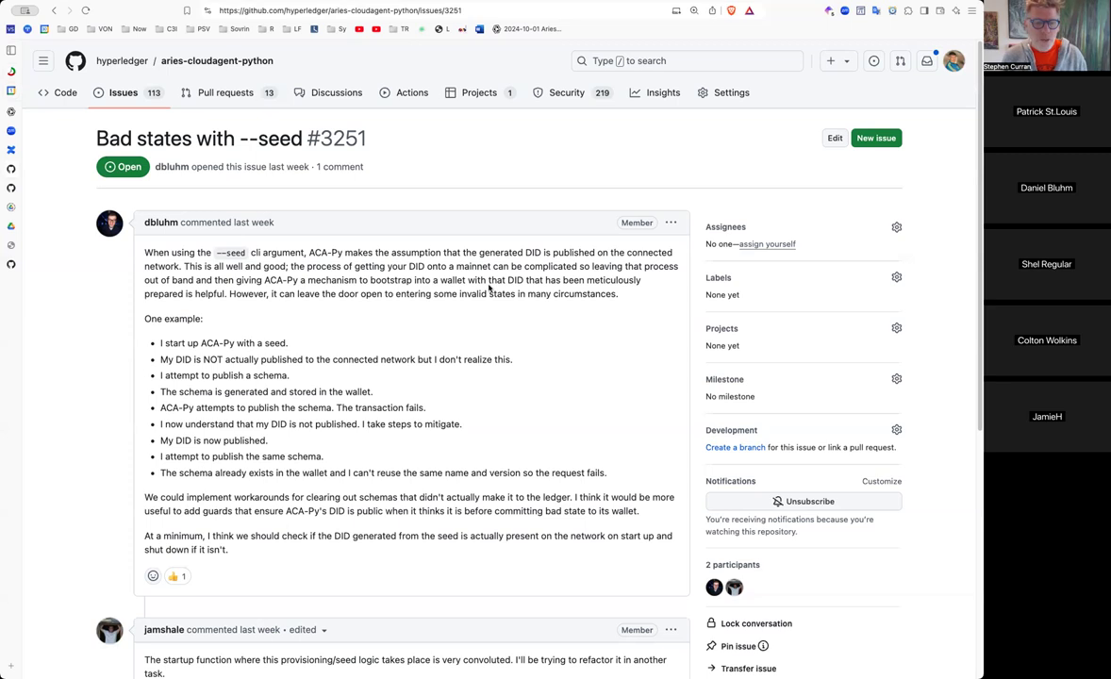
Go back to the open issues and open "Indy DID Method spec (NYM transaction version 2) is not supported by ACA-Py"
left_click(126, 94)
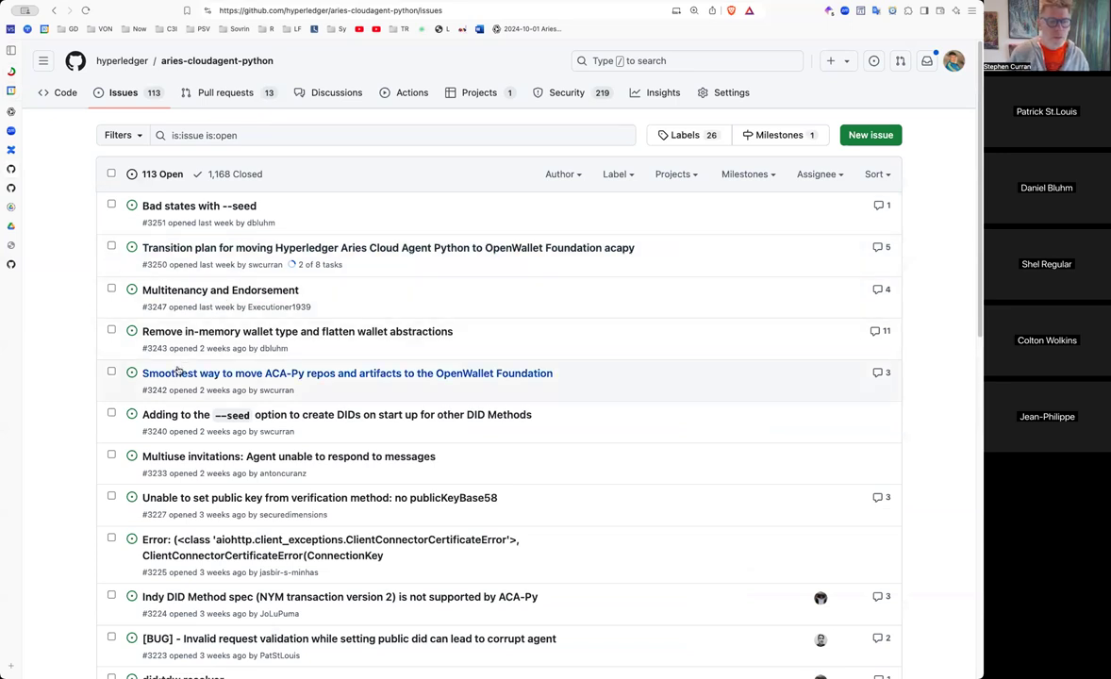
scroll(192, 421, "down", 3)
scroll(192, 420, "down", 3)
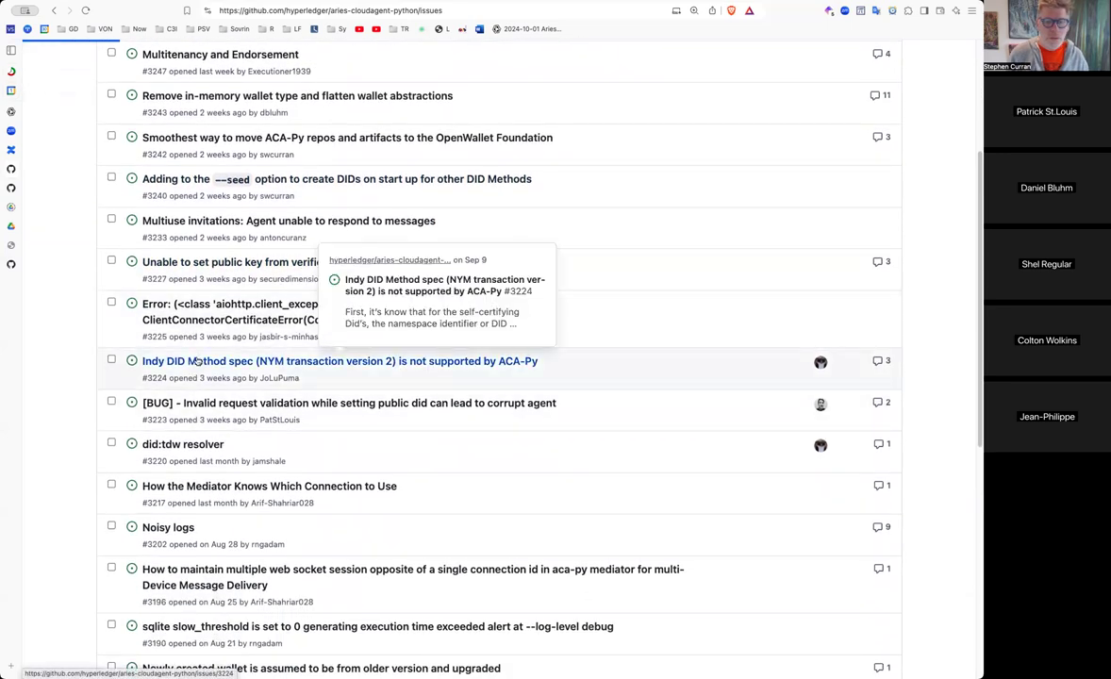
left_click(195, 361)
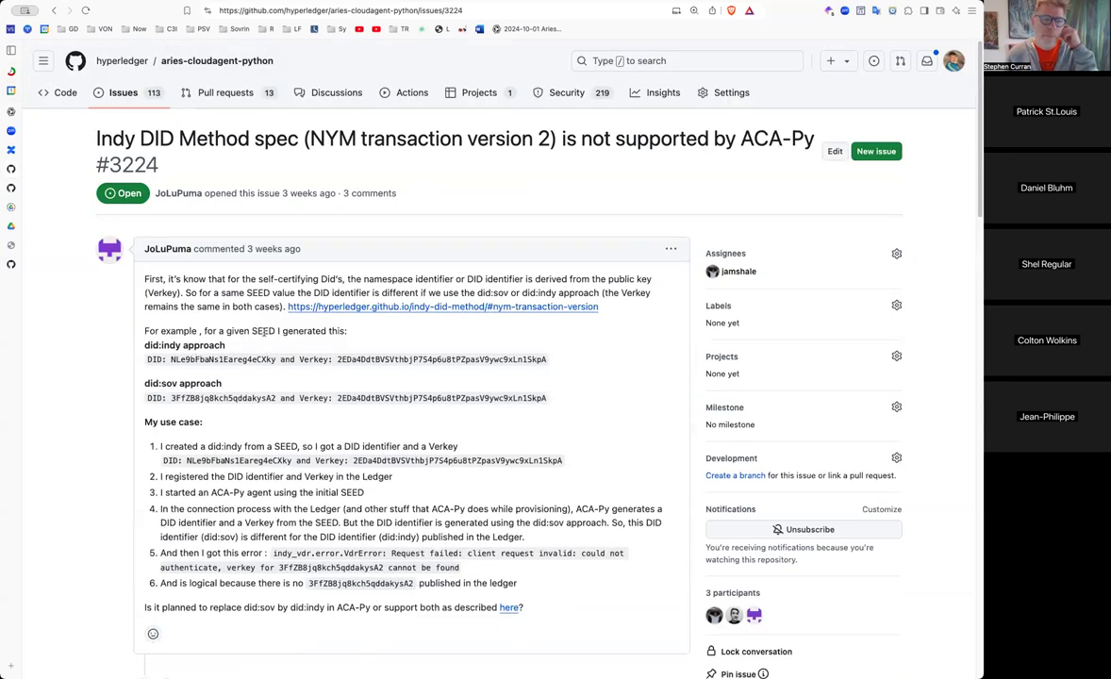
Read the NYM transaction version 2 issue's use case, the did:sov versus did:indy discussion and the proposed registration and compatibility options
scroll(265, 346, "down", 1)
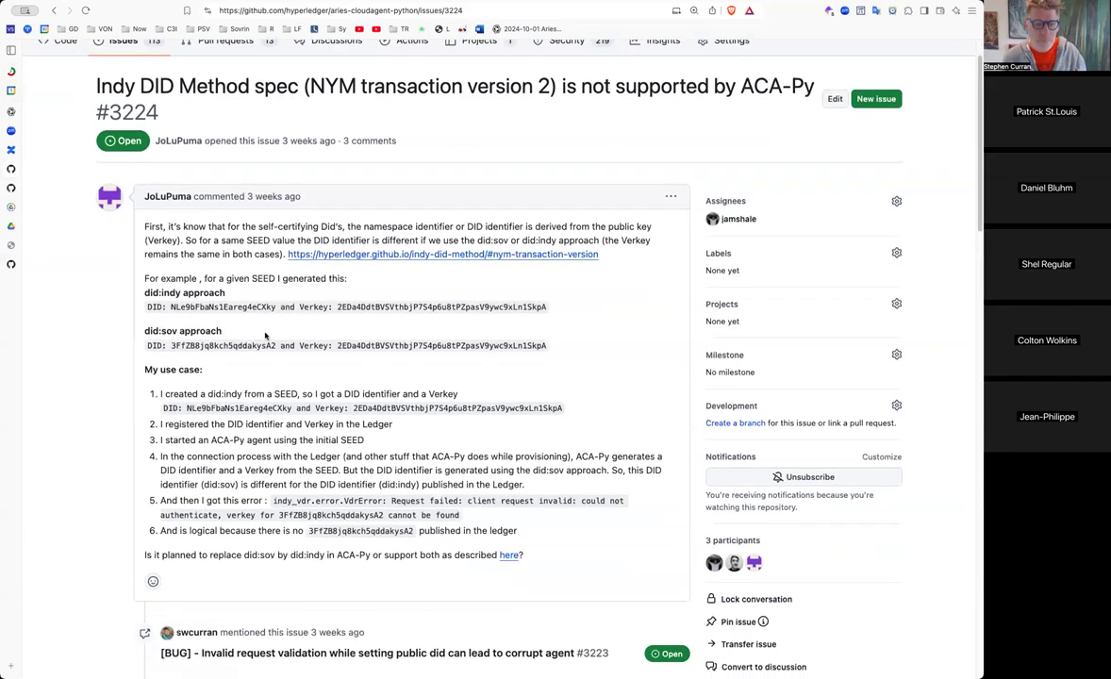
scroll(265, 335, "down", 1)
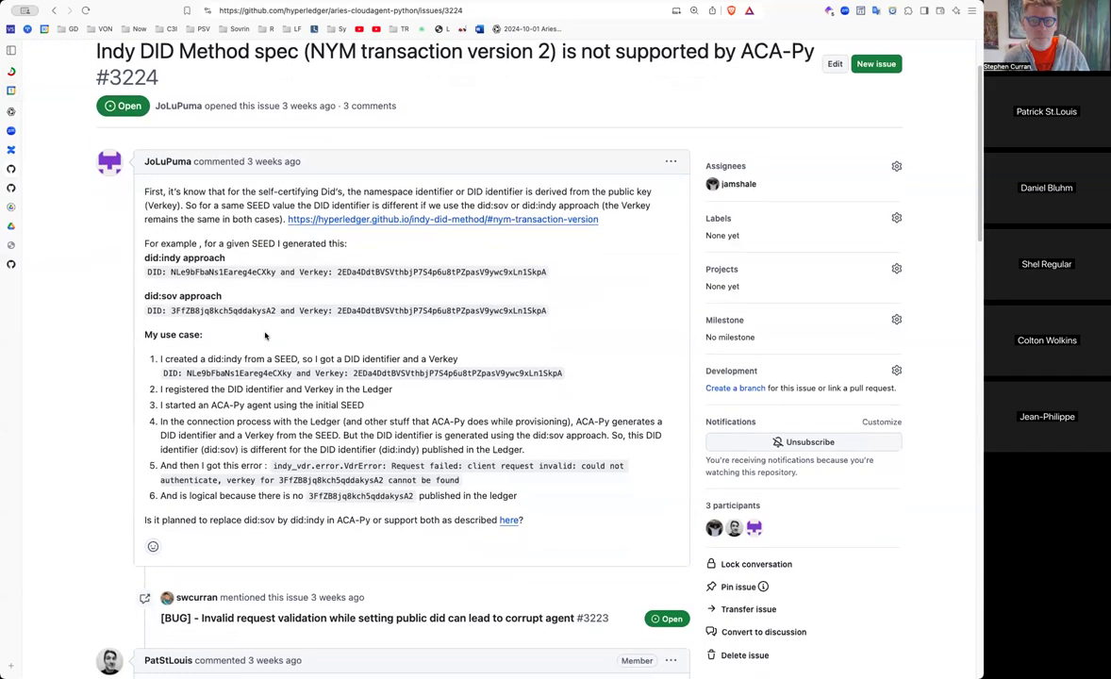
scroll(265, 335, "down", 1)
scroll(264, 331, "down", 2)
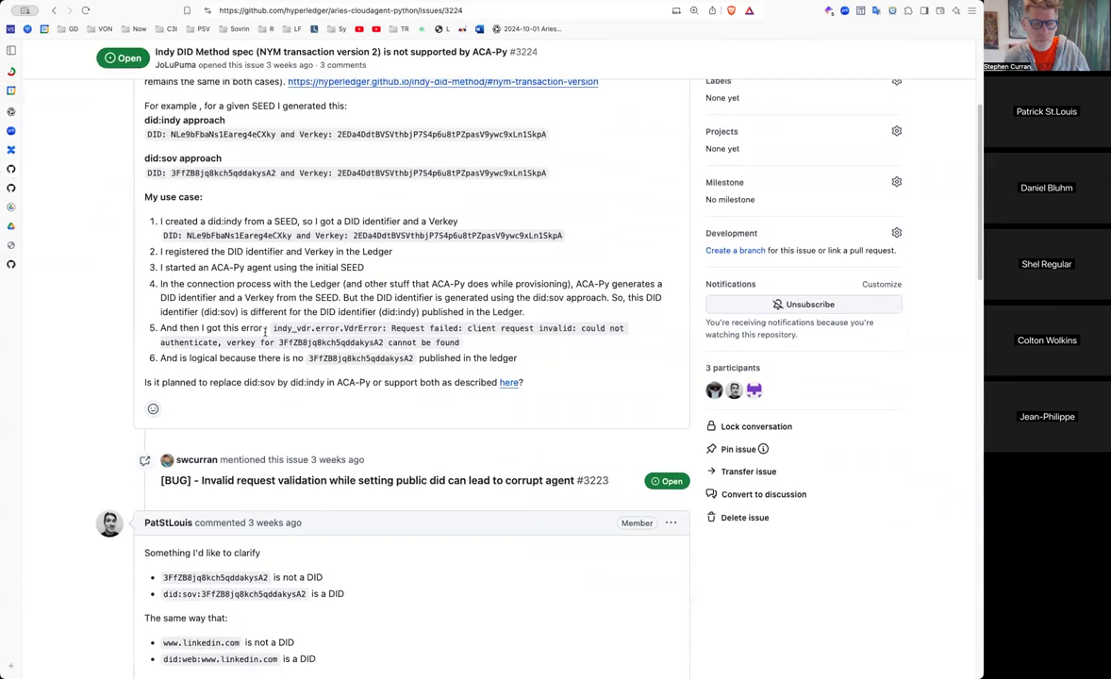
scroll(265, 334, "down", 6)
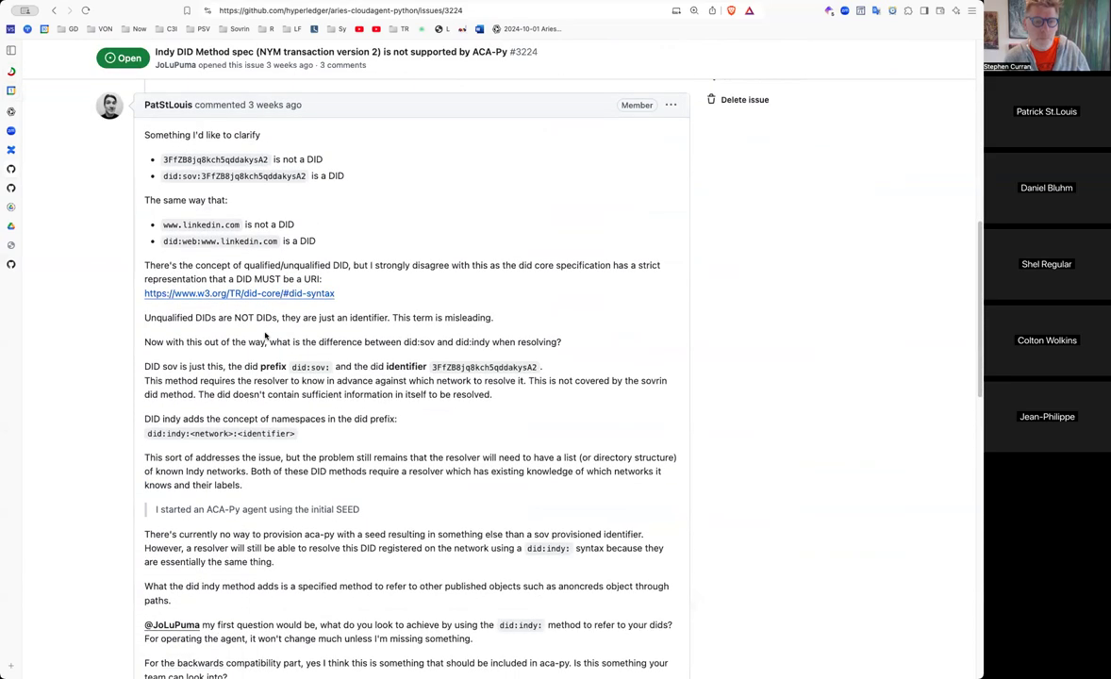
scroll(265, 335, "down", 7)
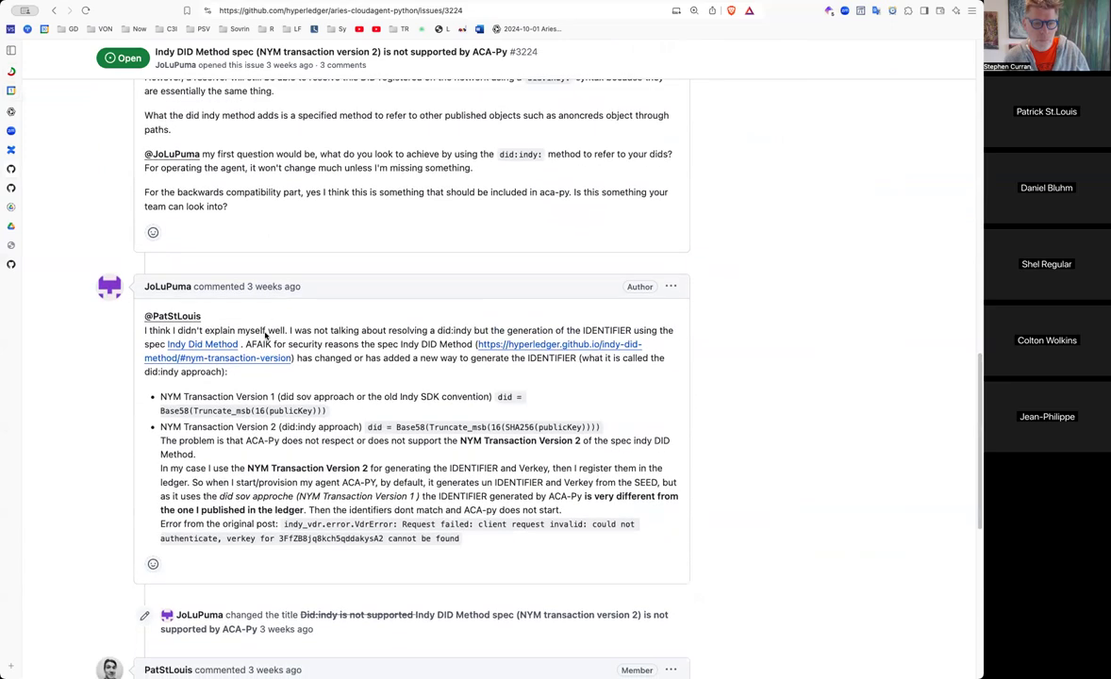
scroll(264, 333, "down", 5)
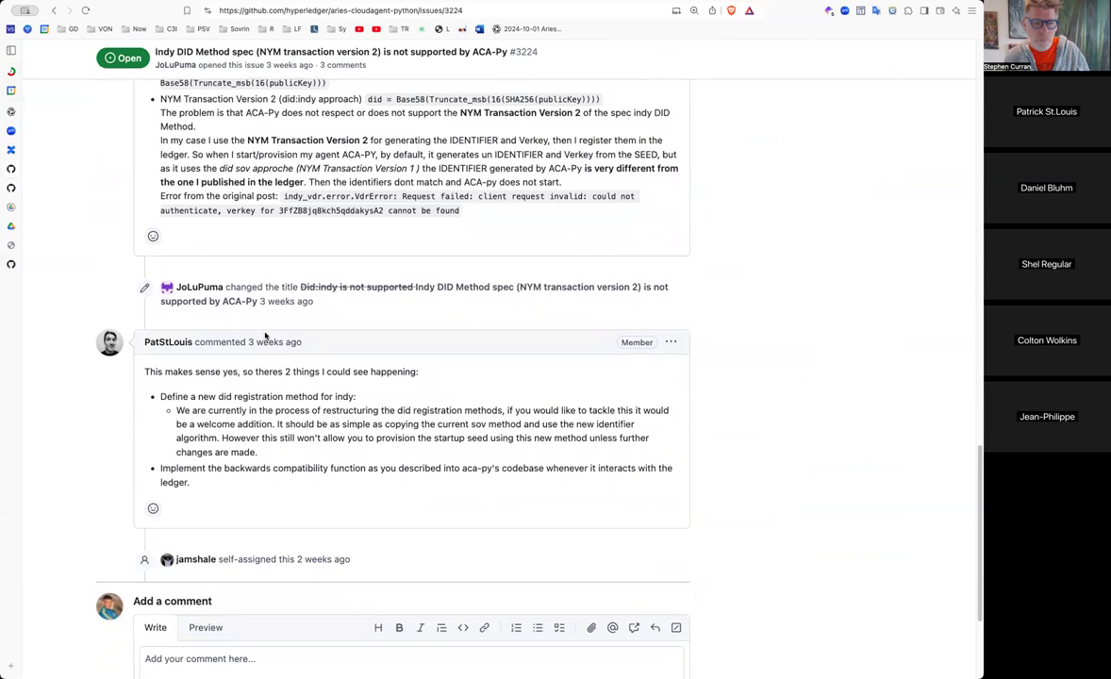
scroll(265, 335, "up", 2)
scroll(265, 334, "down", 3)
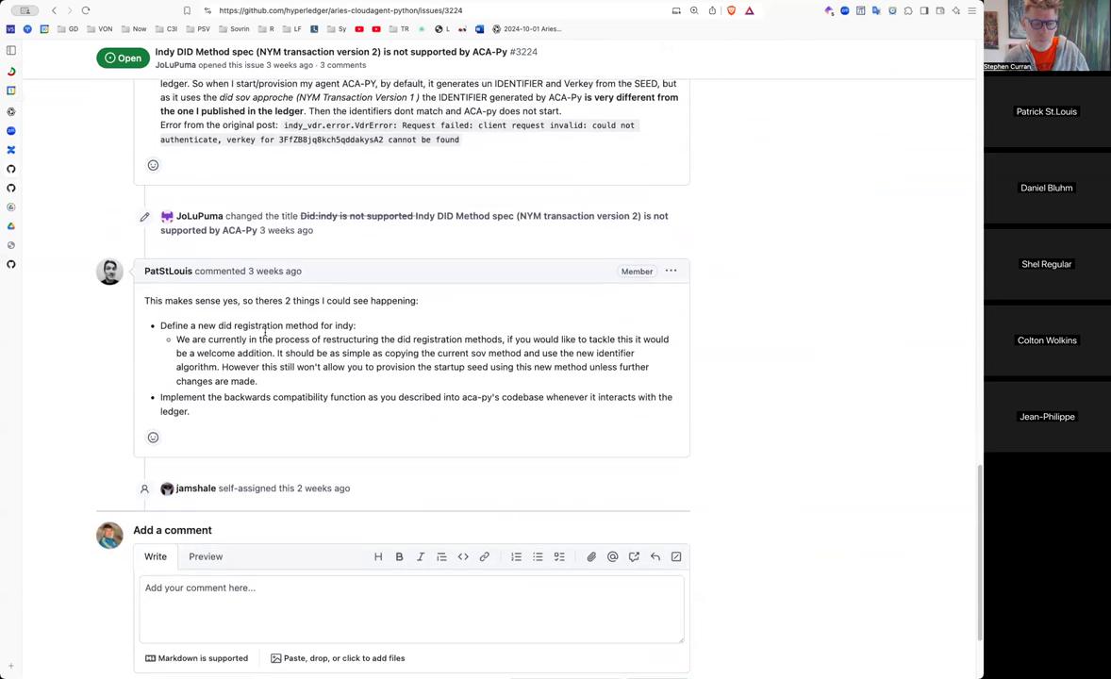
Review the NYM transaction version 2 issue's opening description, including the did:indy and did:sov identifiers and the use case
scroll(264, 334, "up", 15)
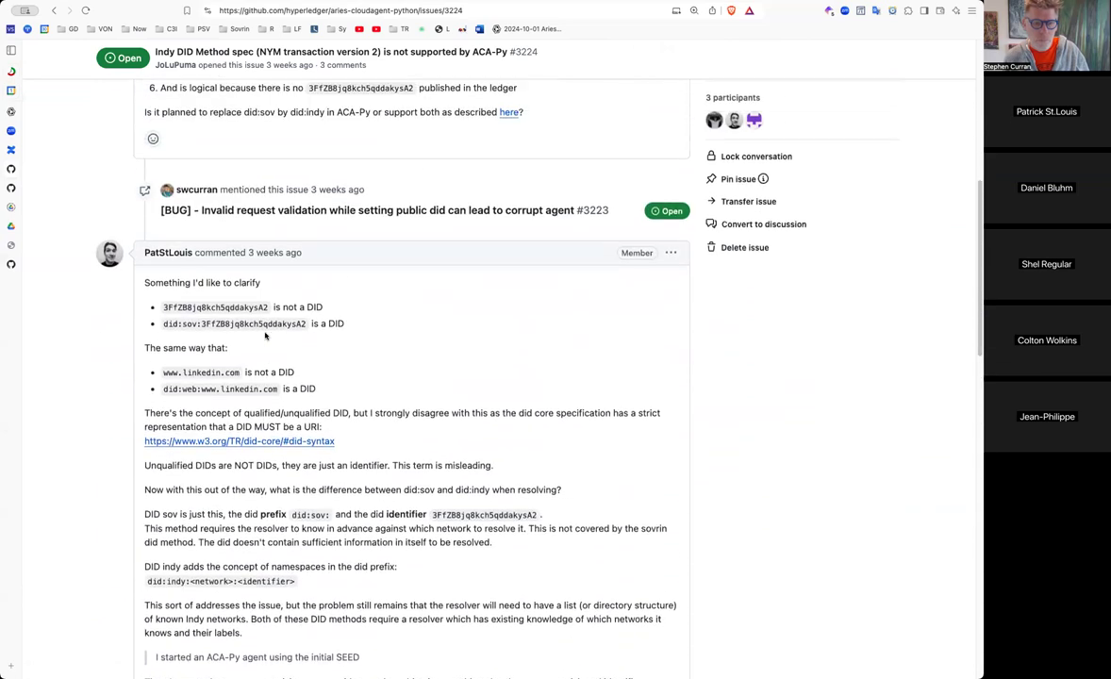
scroll(265, 336, "up", 5)
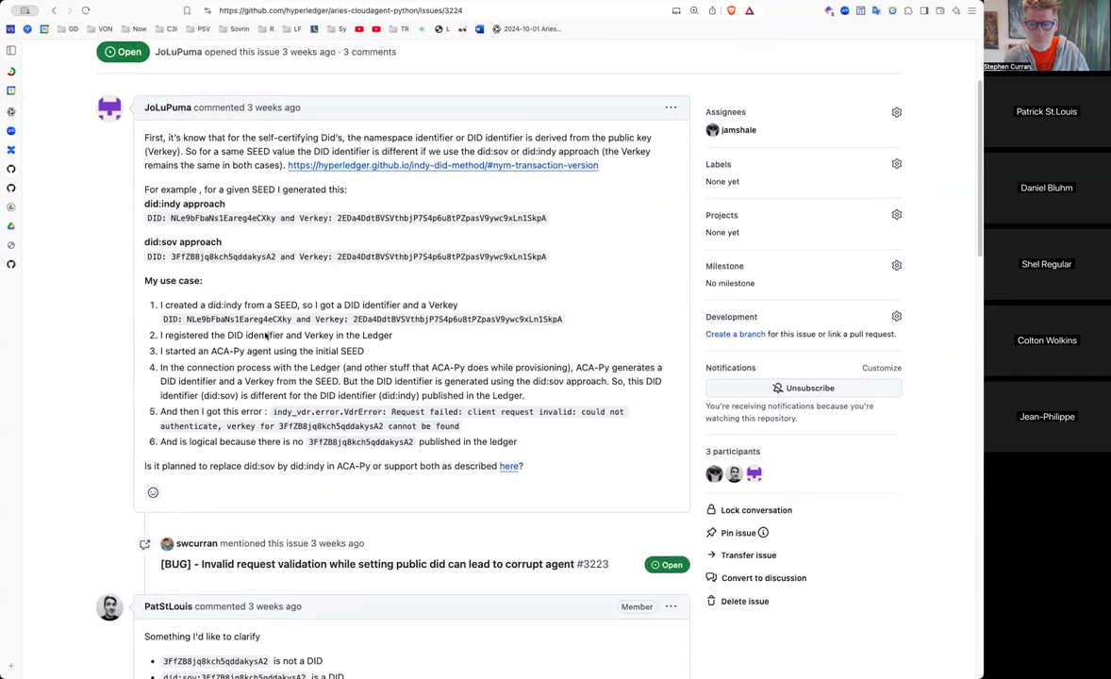
scroll(265, 335, "up", 1)
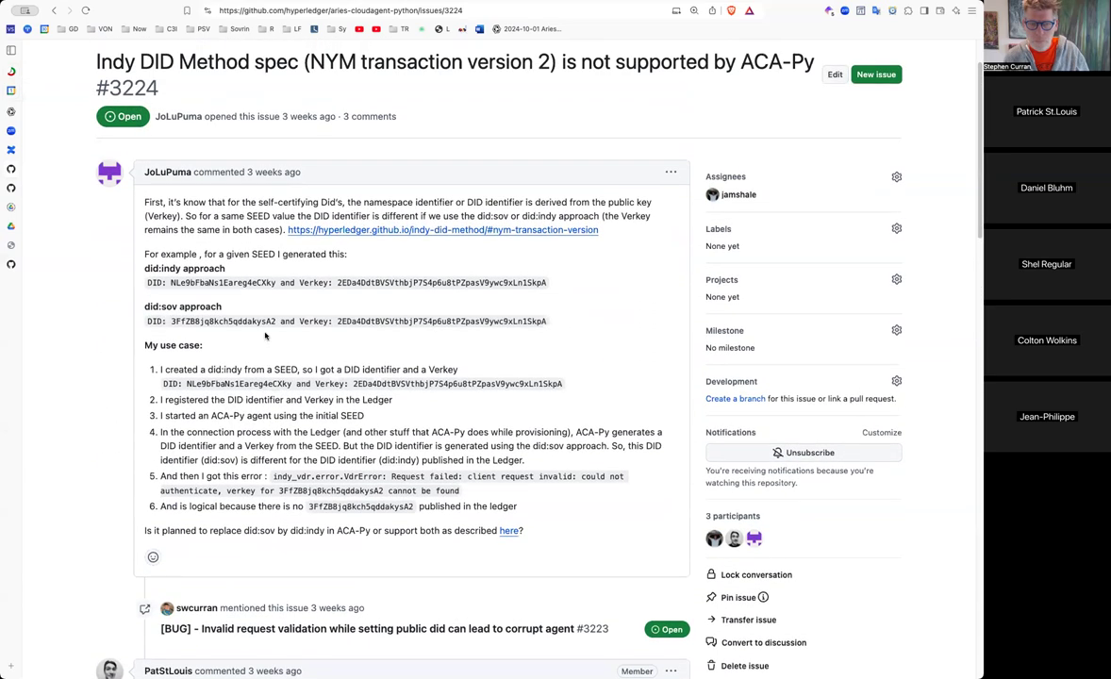
scroll(265, 334, "down", 1)
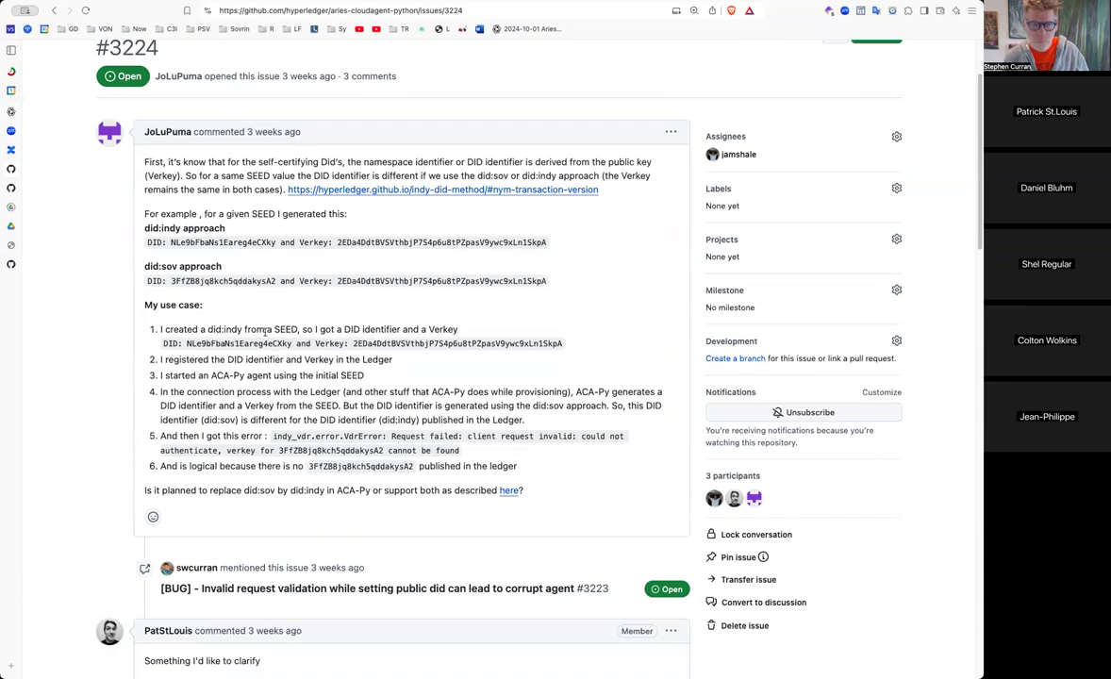
scroll(264, 332, "up", 2)
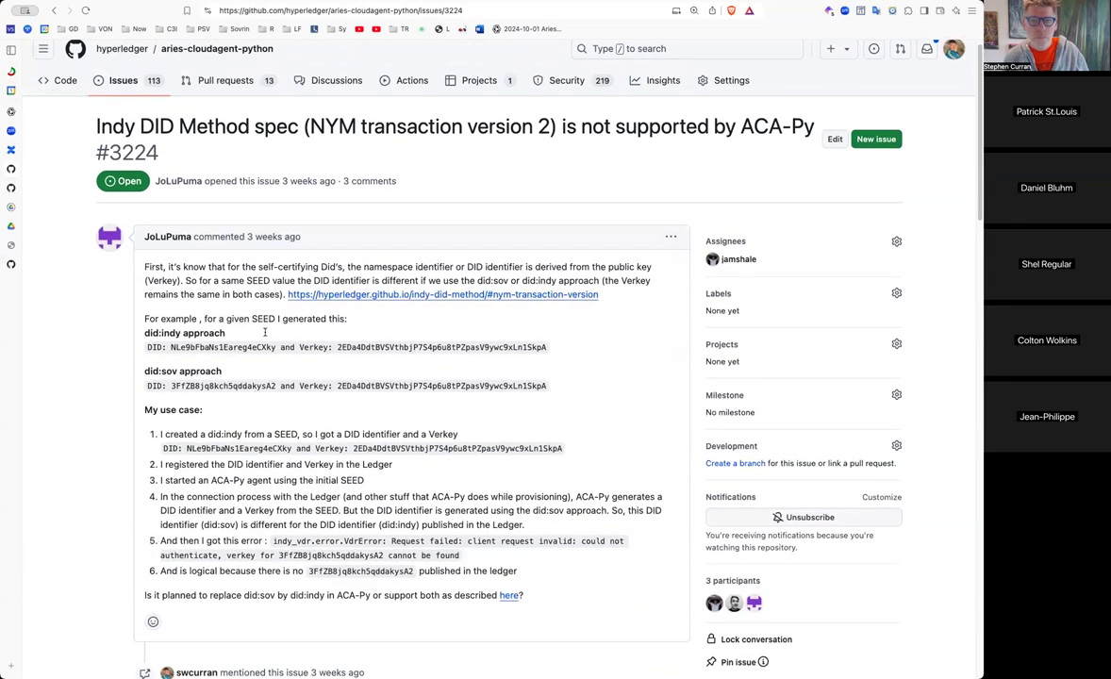
scroll(265, 332, "down", 1)
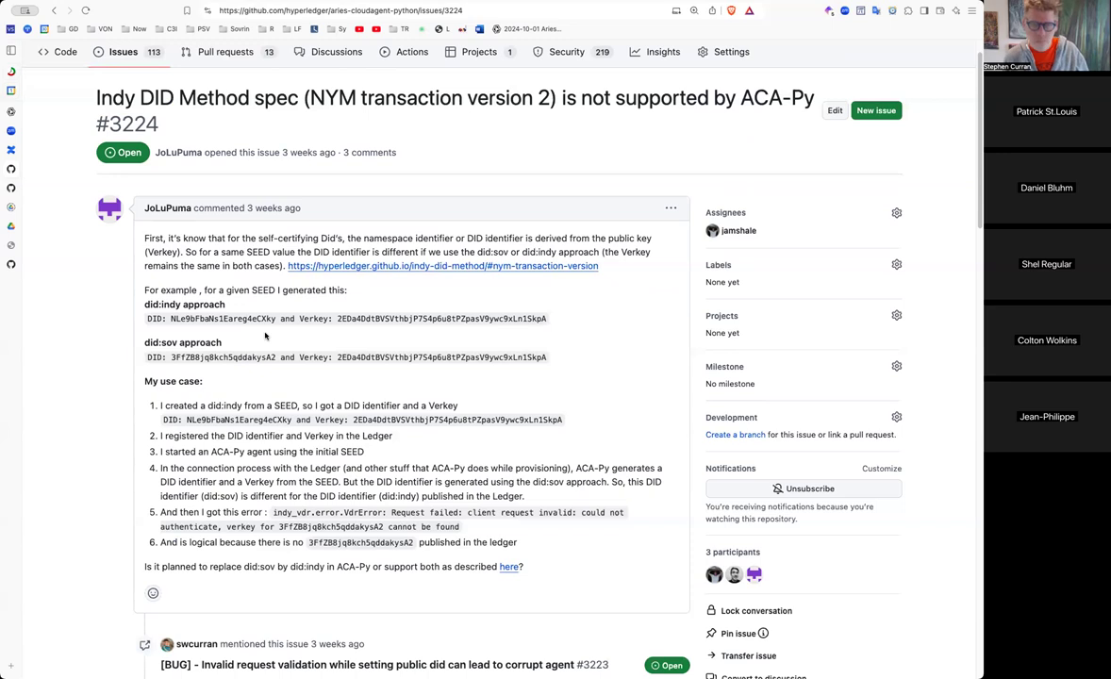
Read the first reply on the issue, covering what counts as a DID and how did:sov and did:indy differ when resolving
scroll(265, 334, "down", 2)
scroll(265, 334, "down", 5)
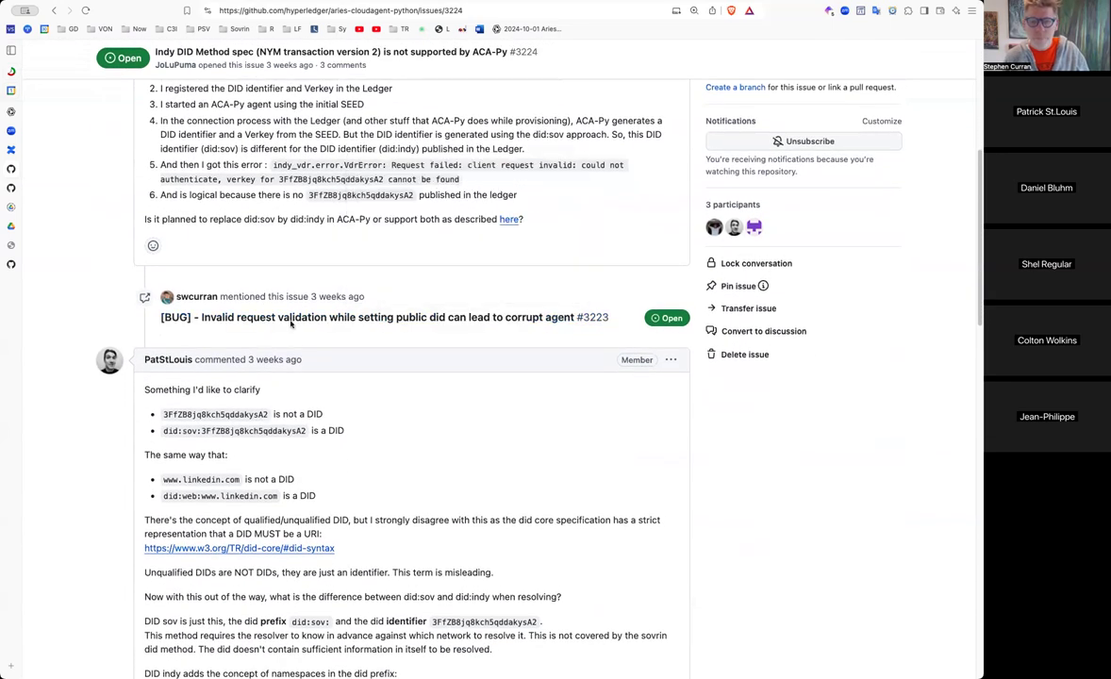
mouse_move(296, 321)
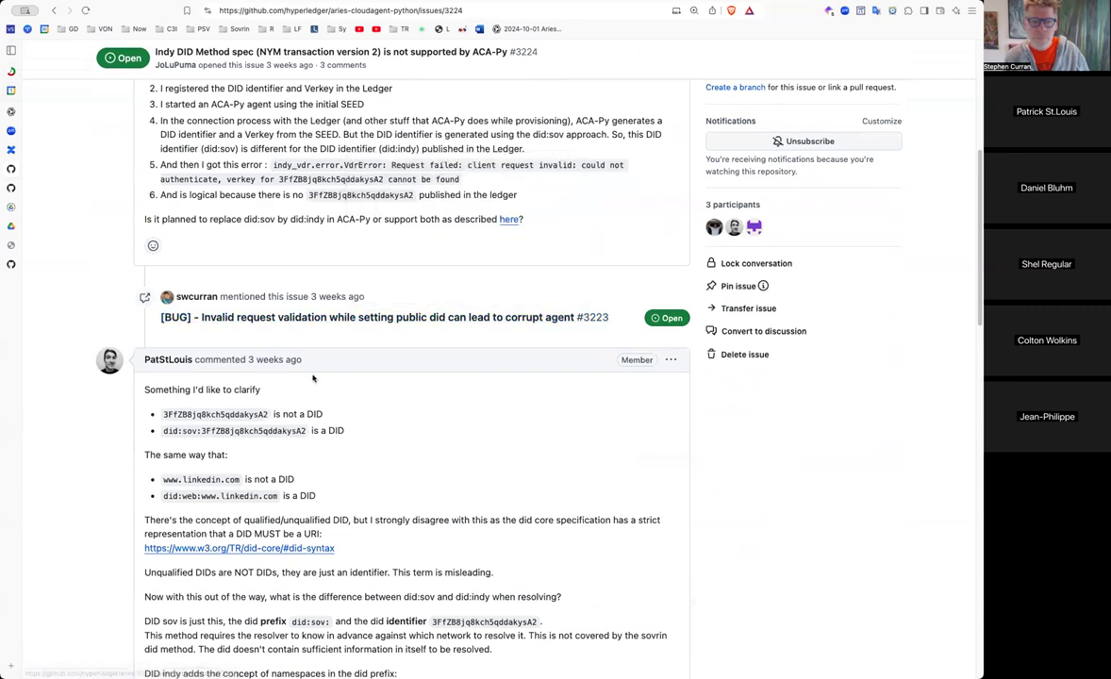
scroll(312, 377, "down", 1)
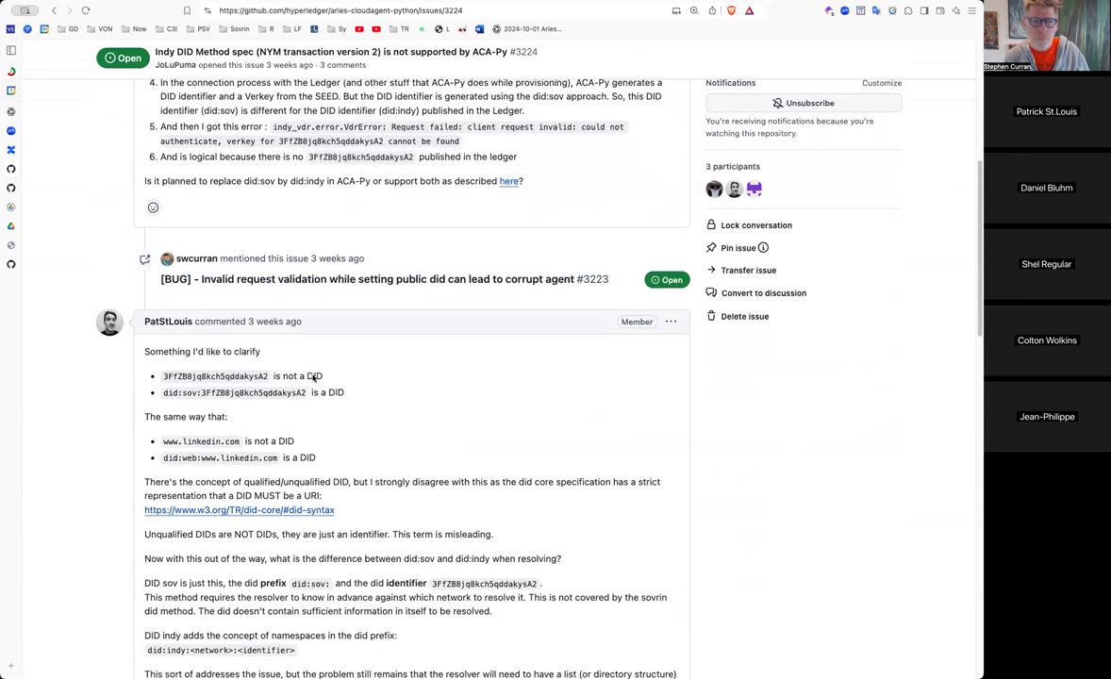
scroll(315, 376, "down", 4)
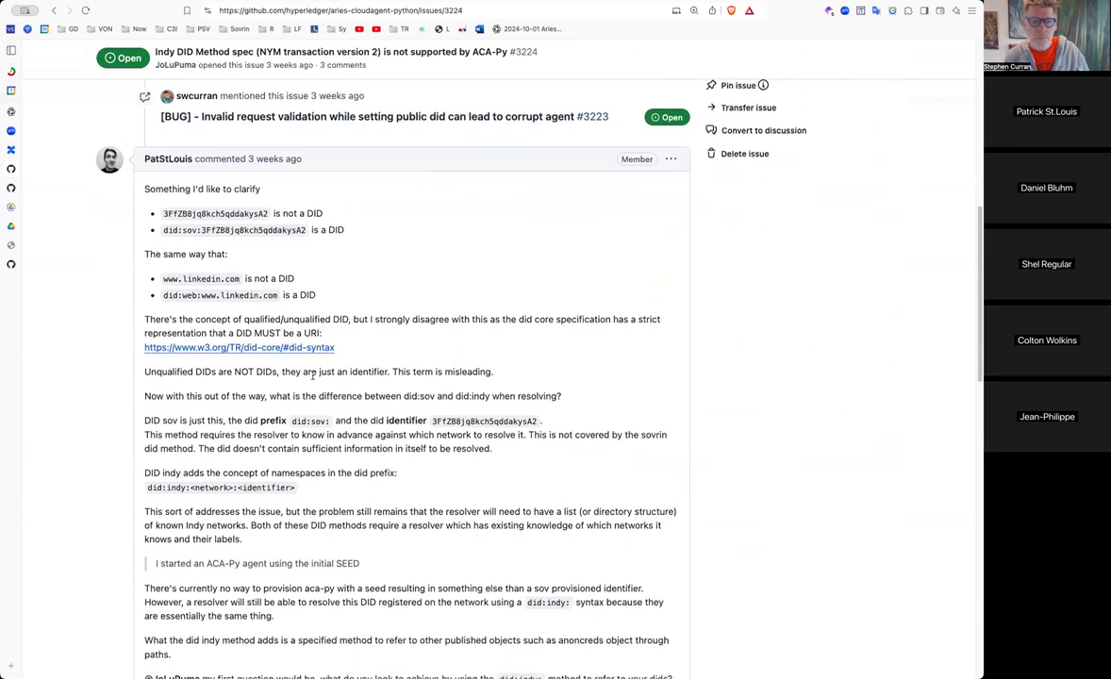
scroll(312, 376, "down", 2)
scroll(312, 375, "down", 1)
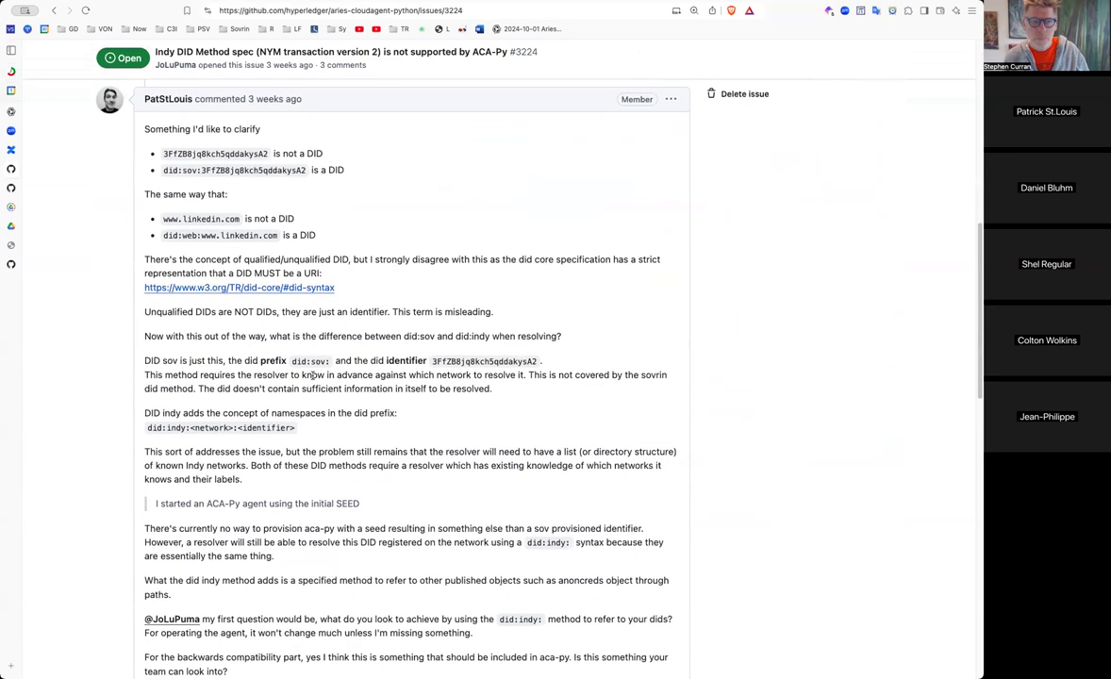
scroll(312, 375, "down", 1)
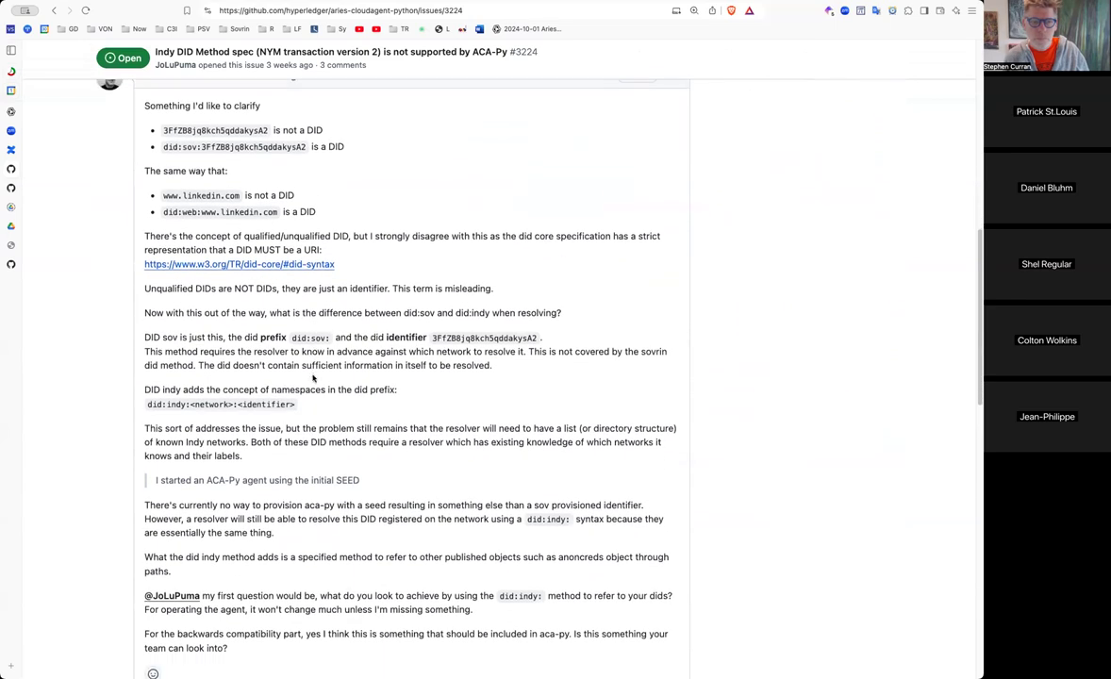
Read the author's explanation of NYM Transaction Version 1 and Version 2 and the two options proposed in the last reply
scroll(312, 377, "down", 5)
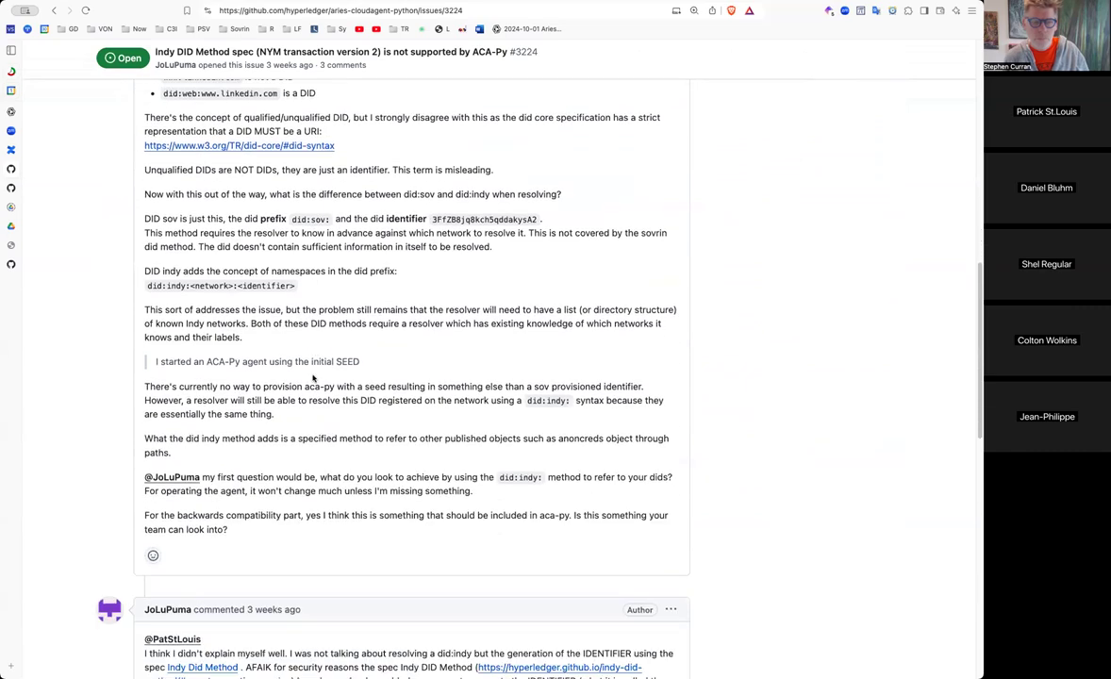
scroll(312, 375, "down", 1)
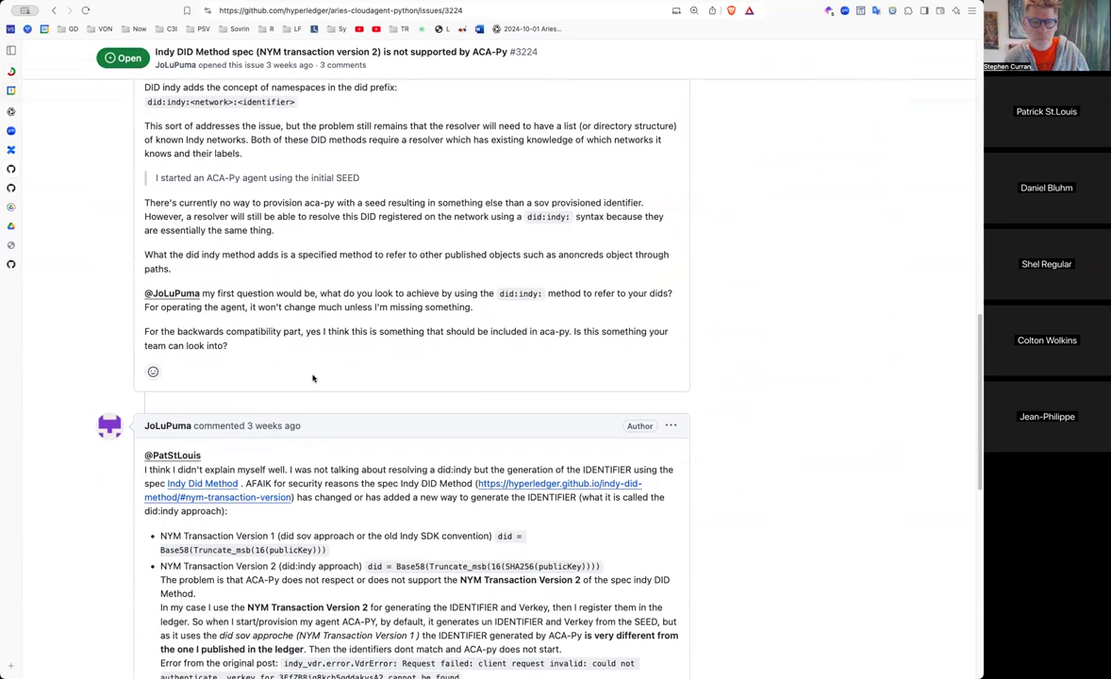
scroll(313, 378, "down", 2)
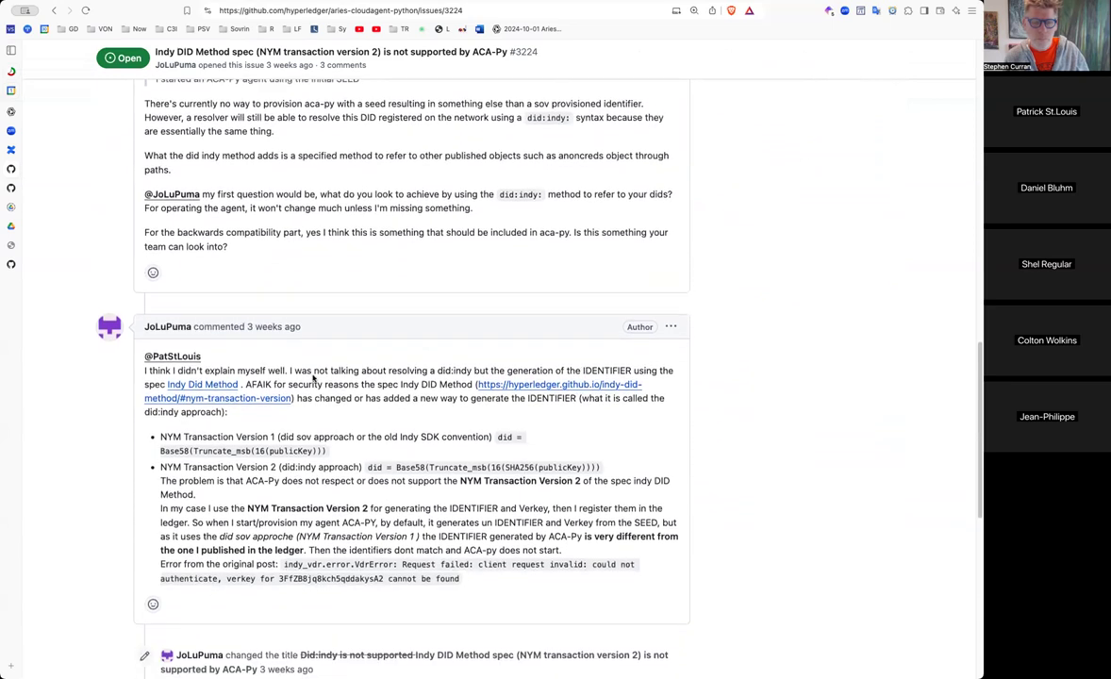
scroll(313, 377, "down", 1)
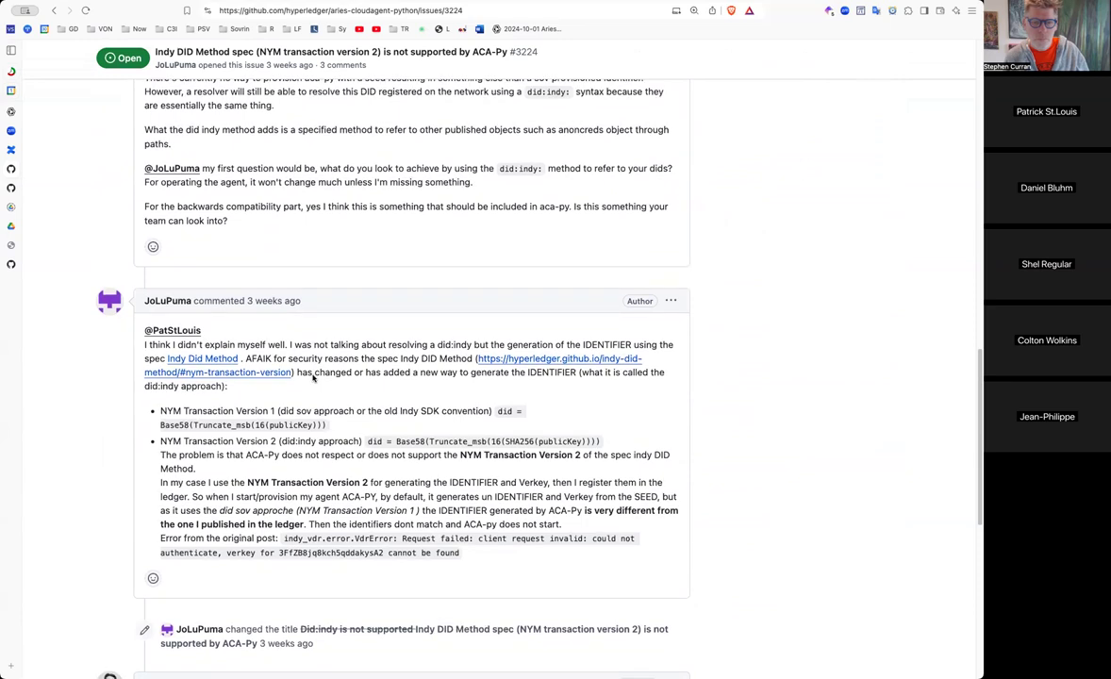
scroll(313, 377, "down", 5)
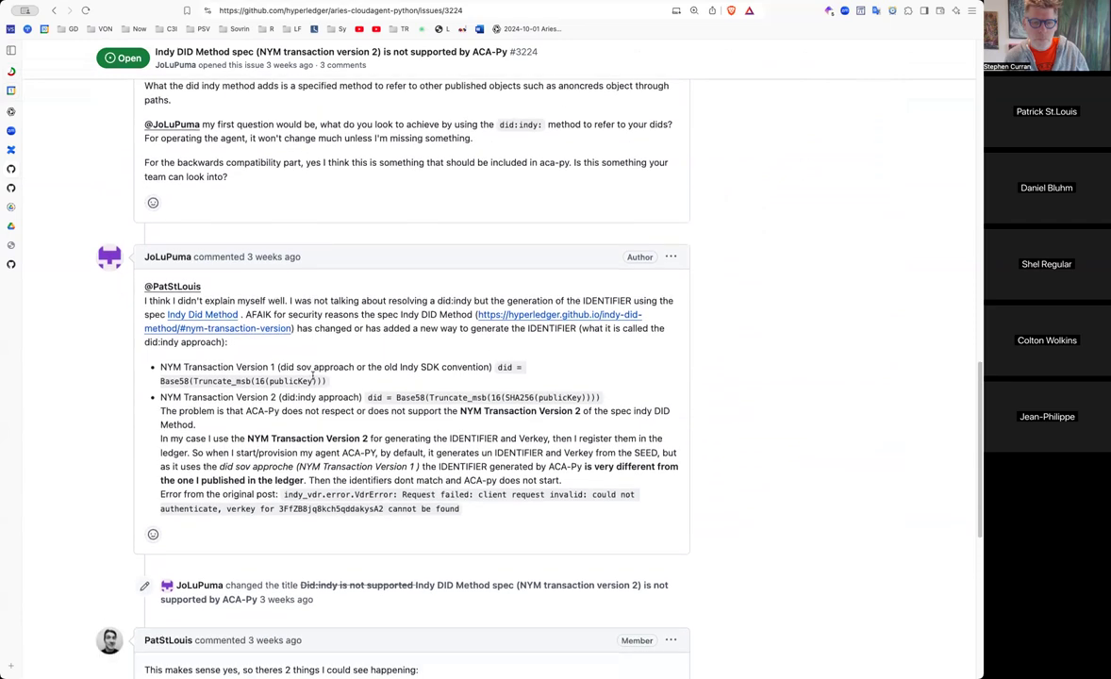
scroll(312, 375, "down", 4)
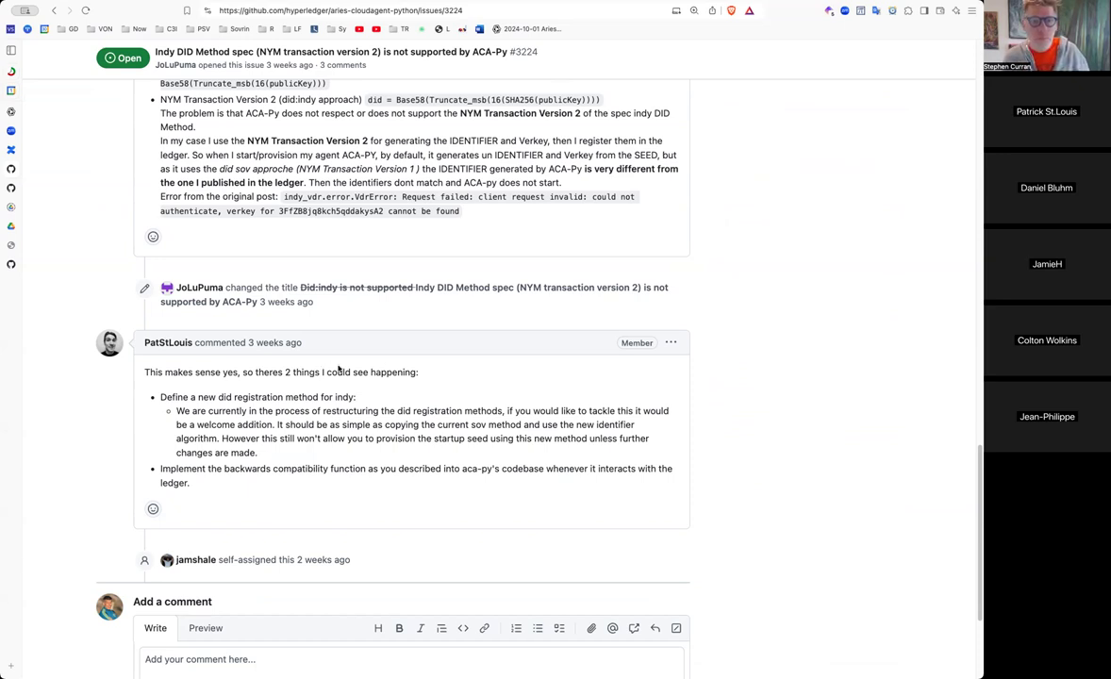
scroll(338, 369, "up", 1)
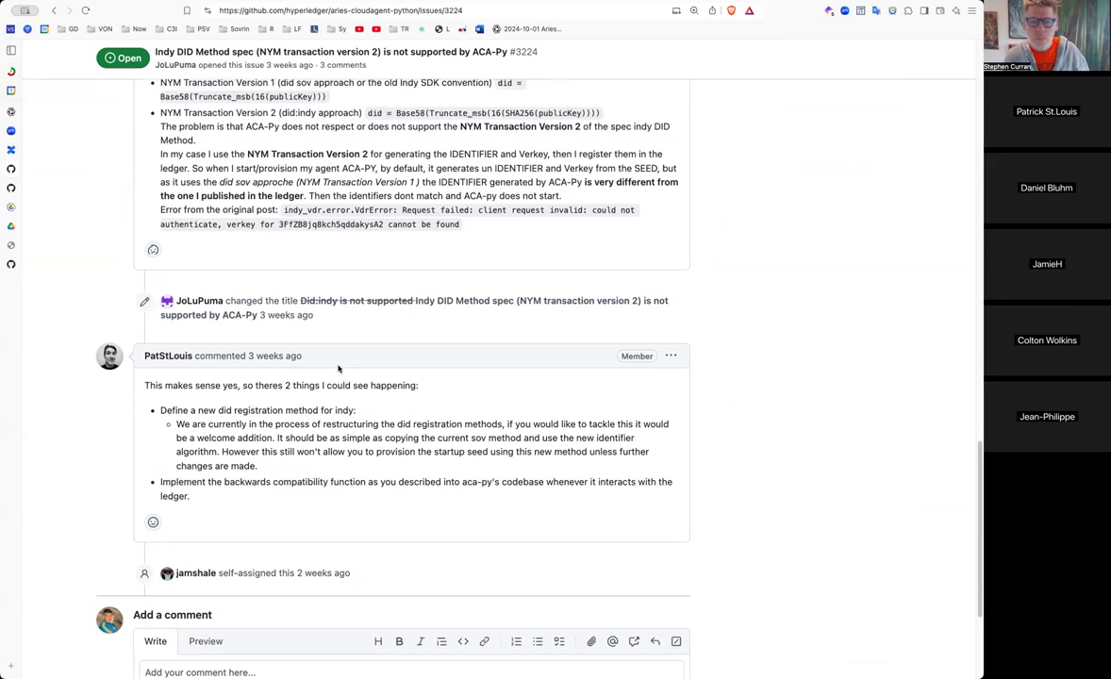
Return to the issue's opening description and review the numbered use case and the question about replacing did:sov
scroll(339, 368, "up", 20)
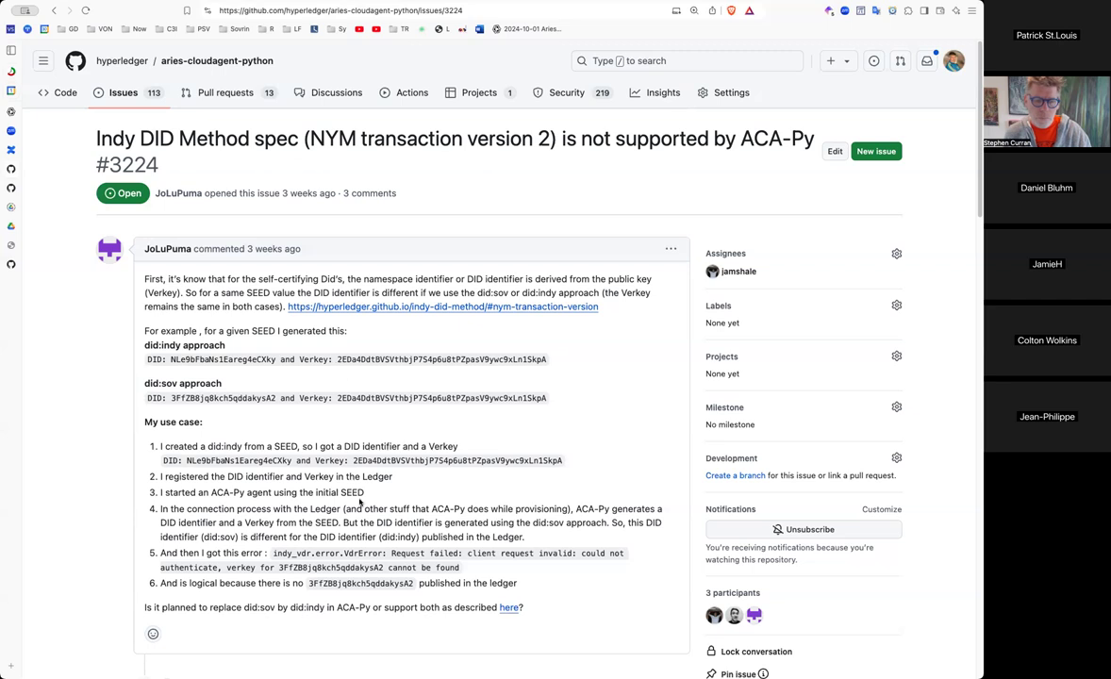
scroll(349, 453, "down", 1)
scroll(356, 500, "up", 1)
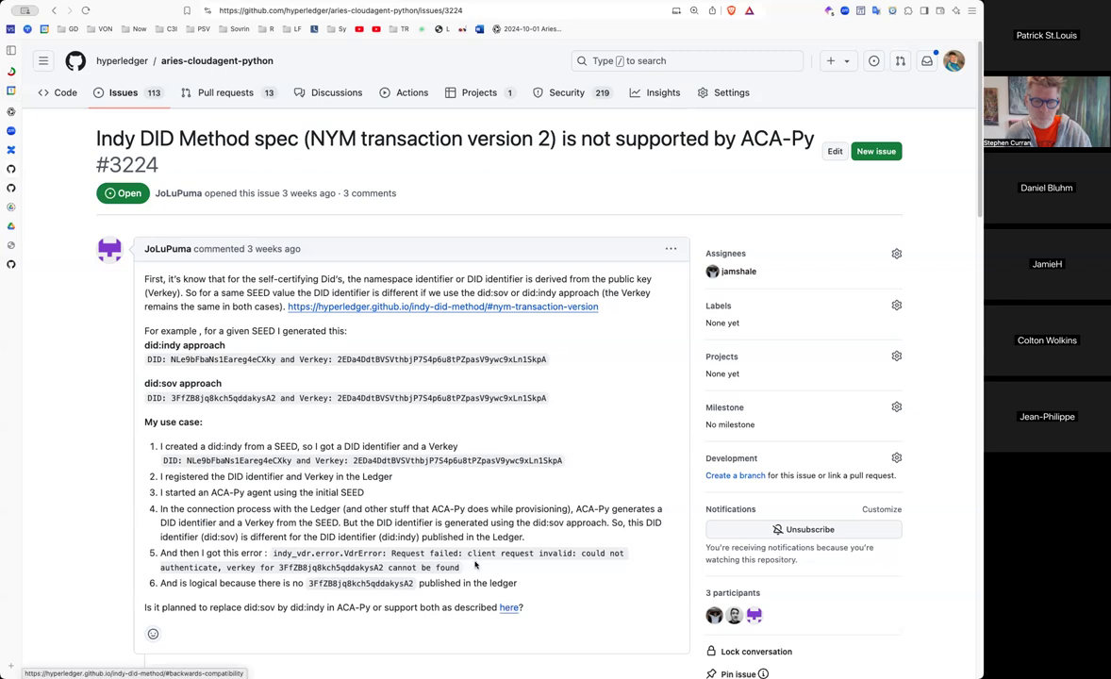
From the repository's open issues, open "Adding to the --seed option to create DIDs on start up for other DID Methods" and read it
left_click(155, 98)
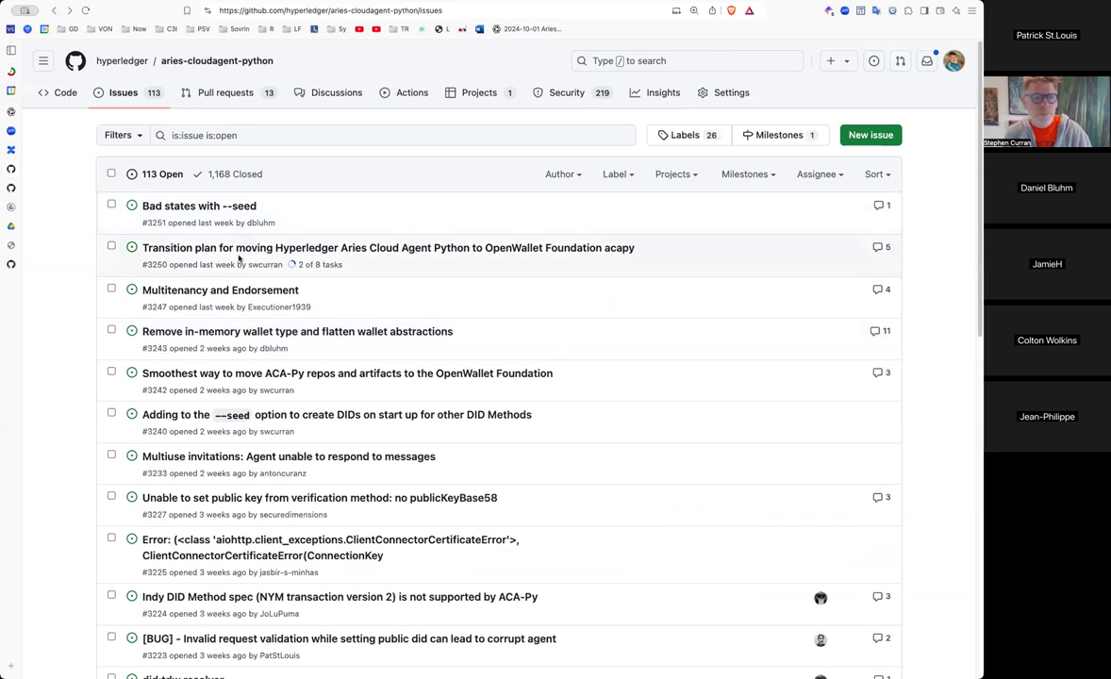
left_click(242, 415)
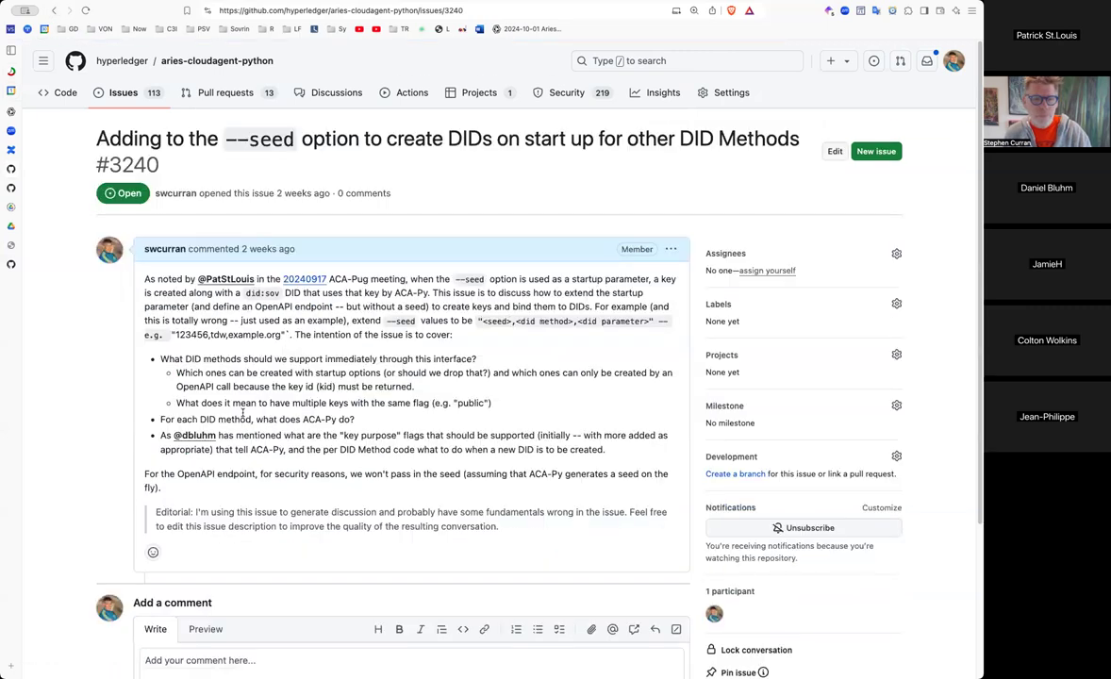
scroll(242, 415, "down", 2)
scroll(242, 415, "up", 2)
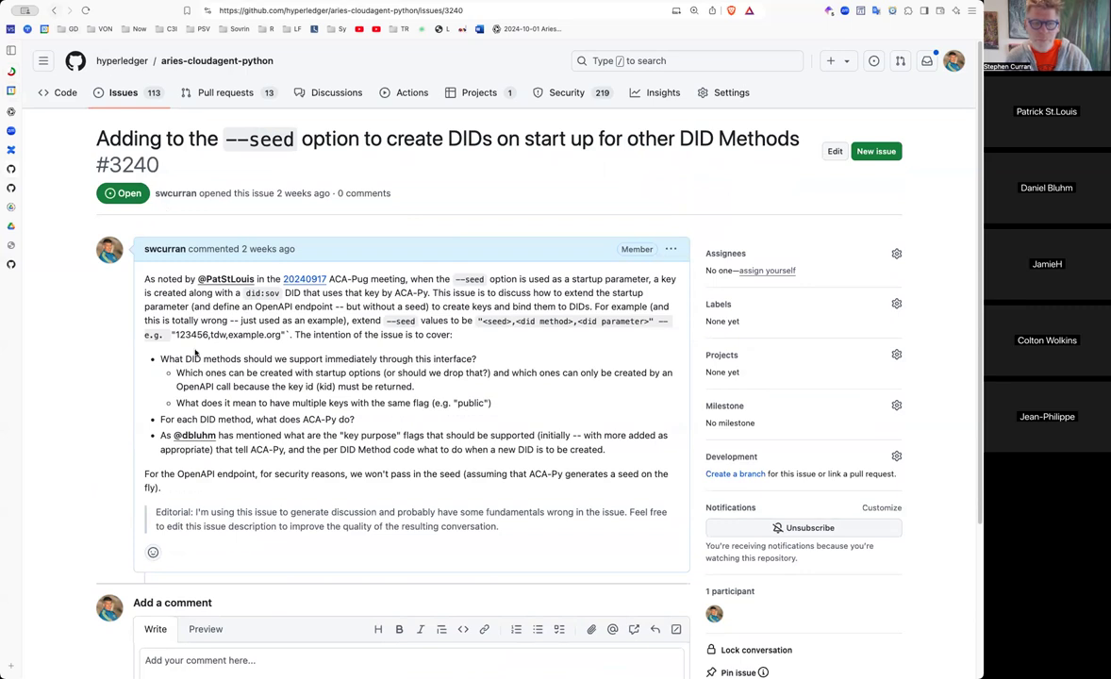
Go back to the open issues, reopen the NYM transaction version 2 issue and highlight the word SEED in its description
left_click(54, 13)
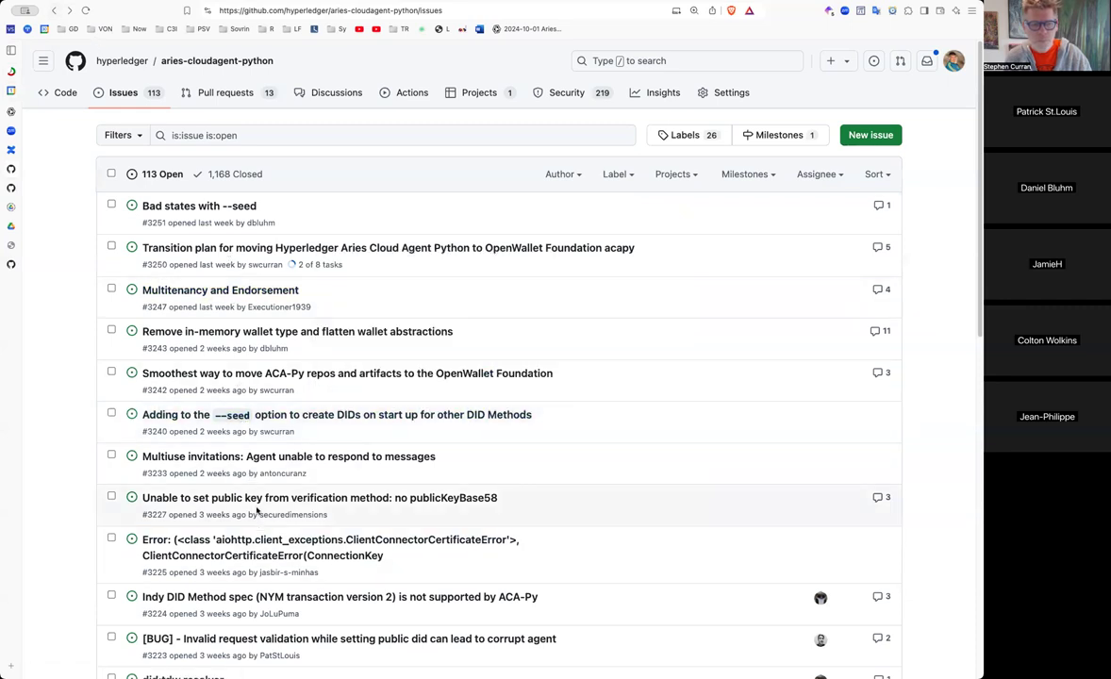
scroll(257, 514, "down", 1)
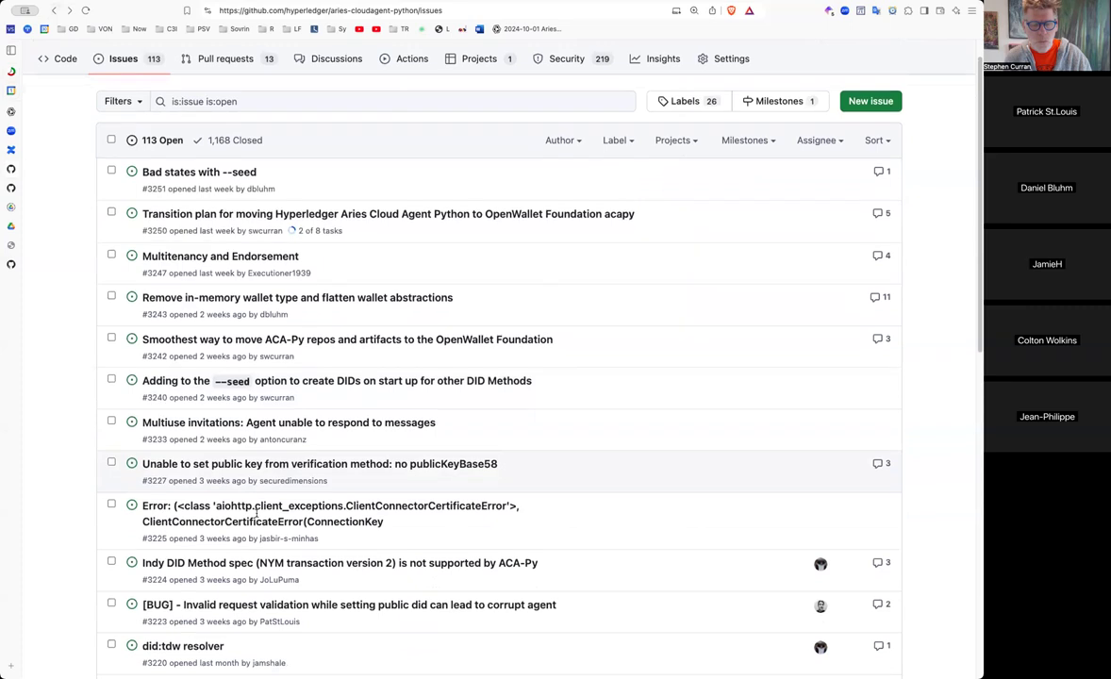
left_click(267, 566)
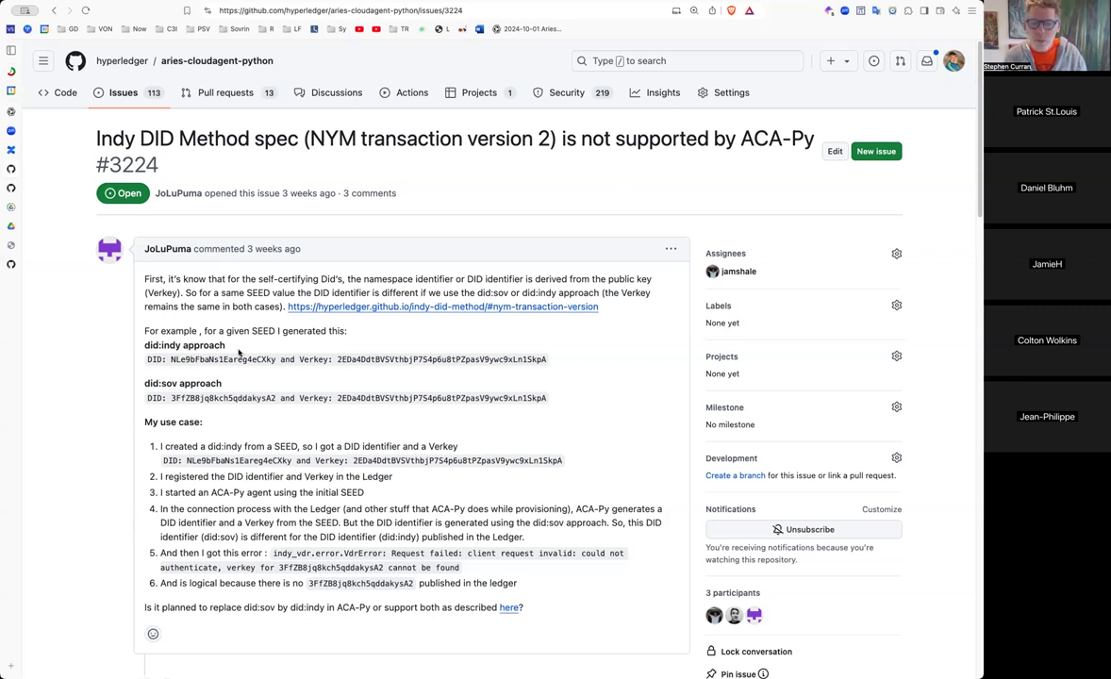
double_click(257, 293)
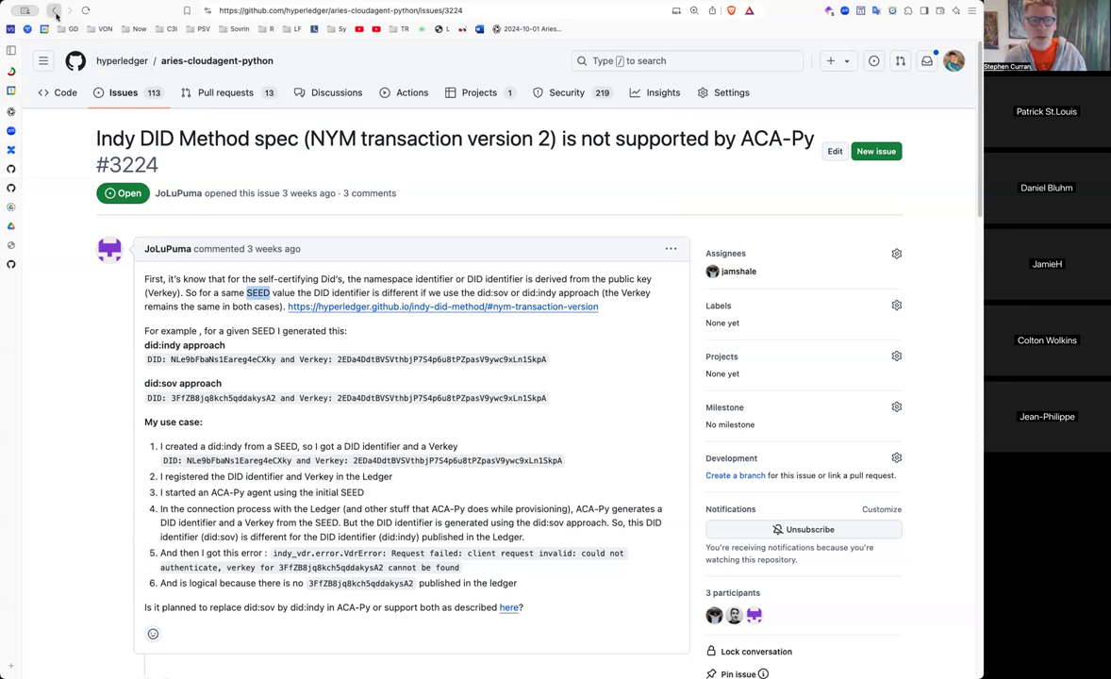
Return to the open issues and reopen the issue about extending the --seed option to other DID methods to review its description
left_click(54, 10)
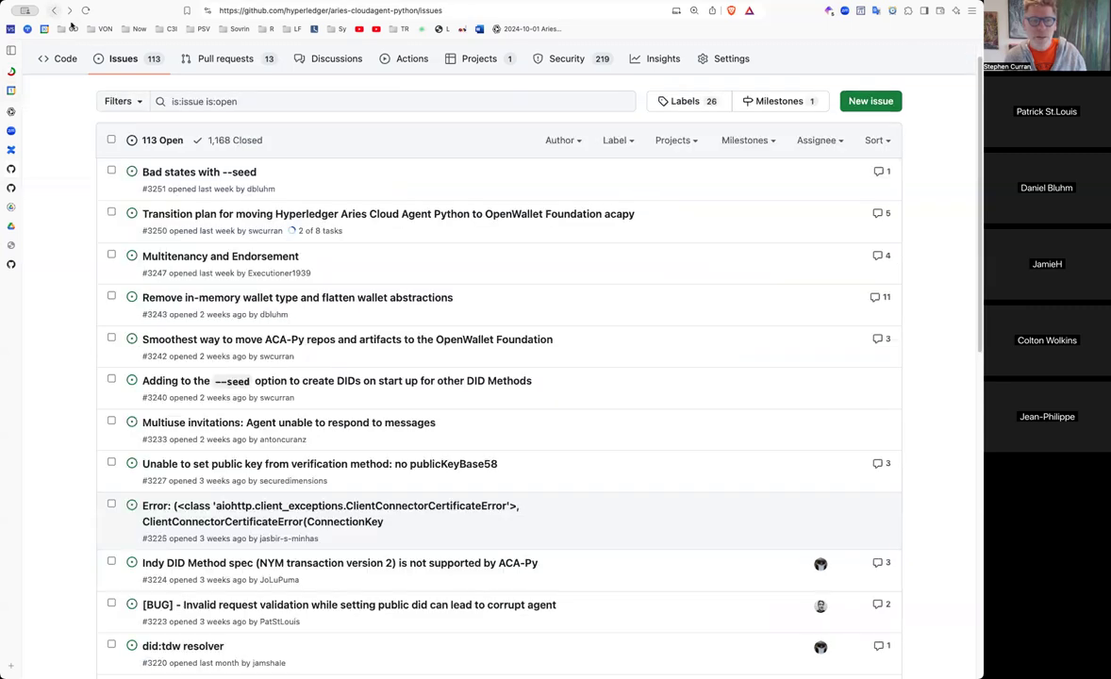
left_click(231, 382)
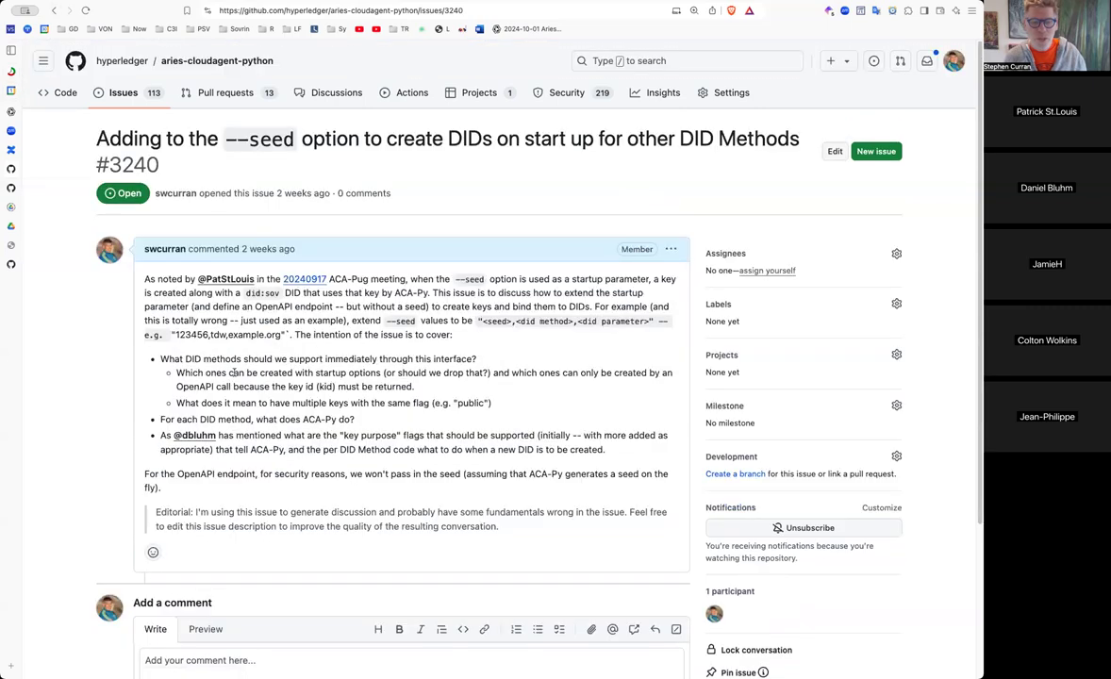
scroll(233, 371, "down", 1)
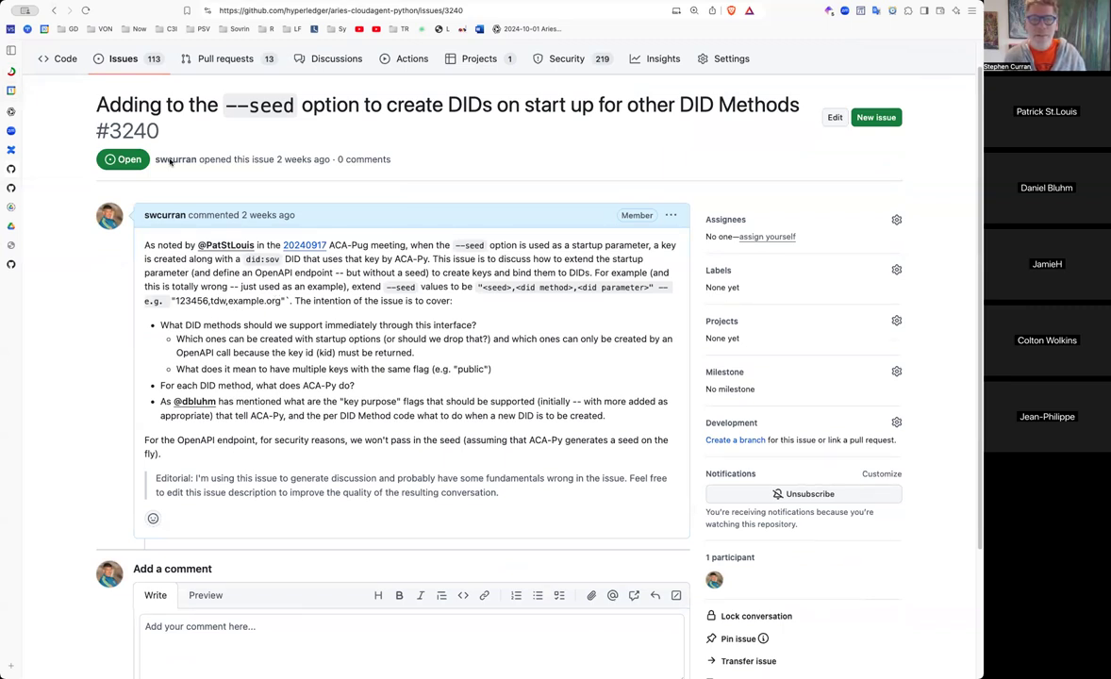
Go back to the open issues list and open issue #3240 on the --seed option once more
left_click(55, 11)
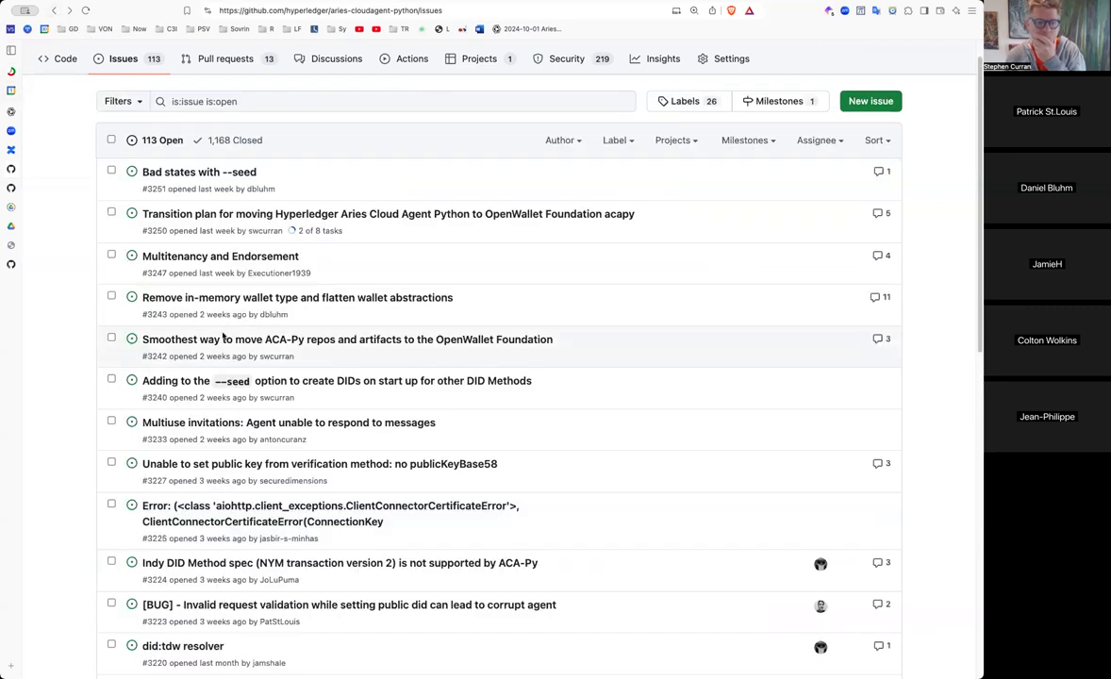
mouse_move(235, 391)
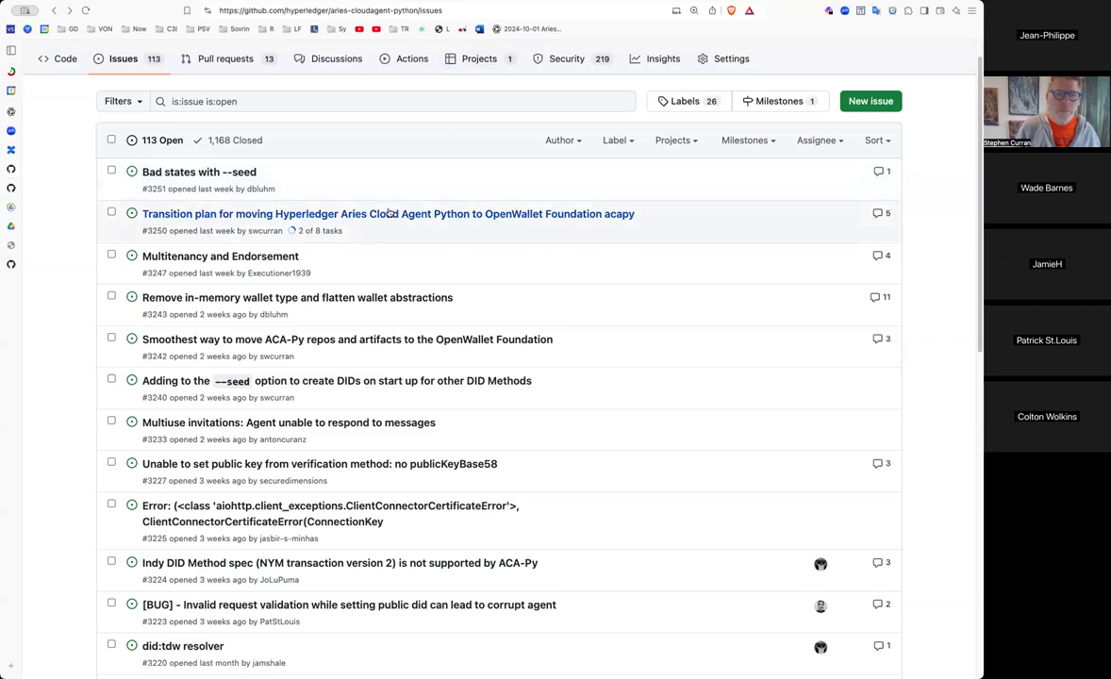
left_click(250, 380)
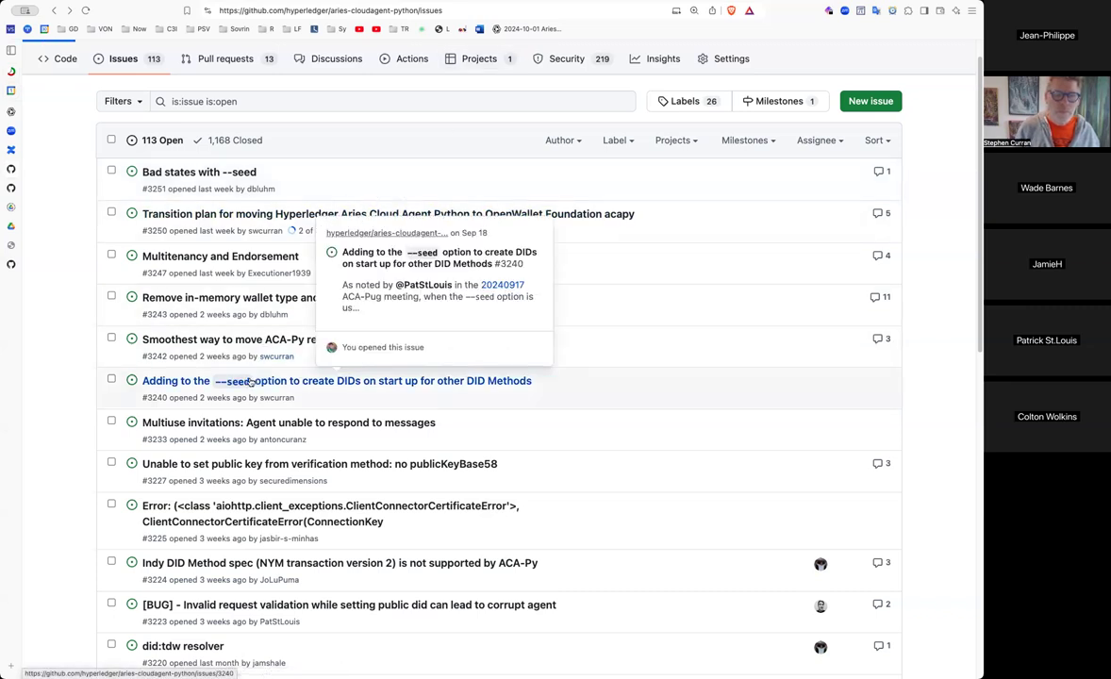